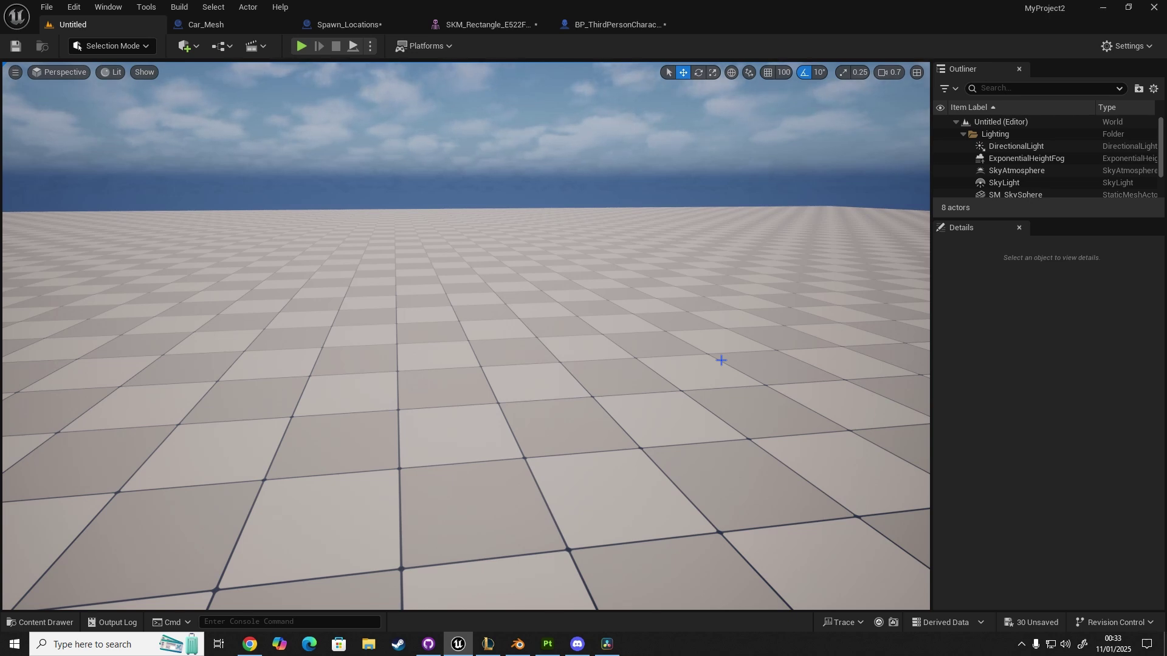
Switch to Modeling Mode and create a 100 × 100 × 100 static mesh box on the floor.
right_click_drag(466, 337, 420, 328)
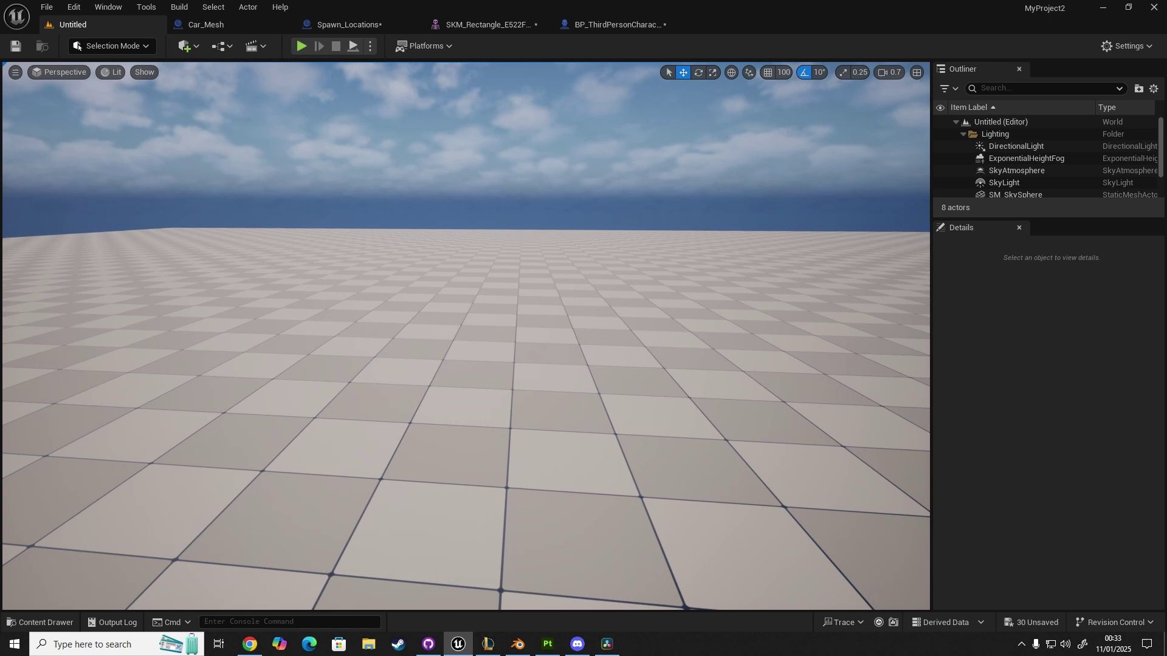
left_click(126, 51)
left_click(146, 122)
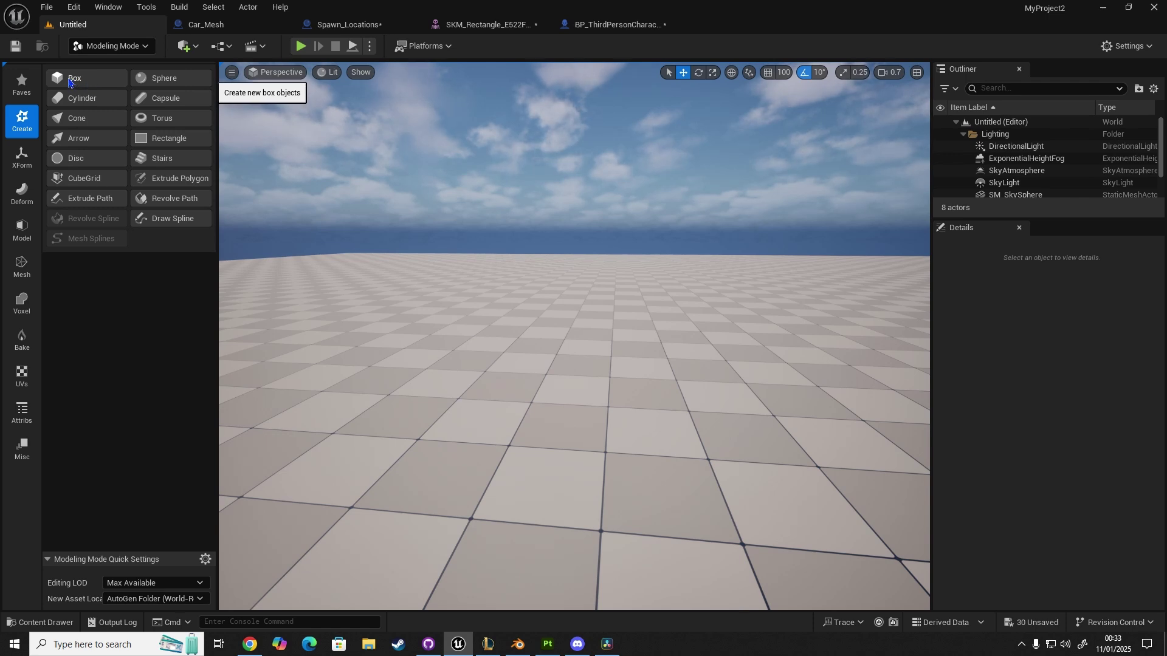
left_click(69, 83)
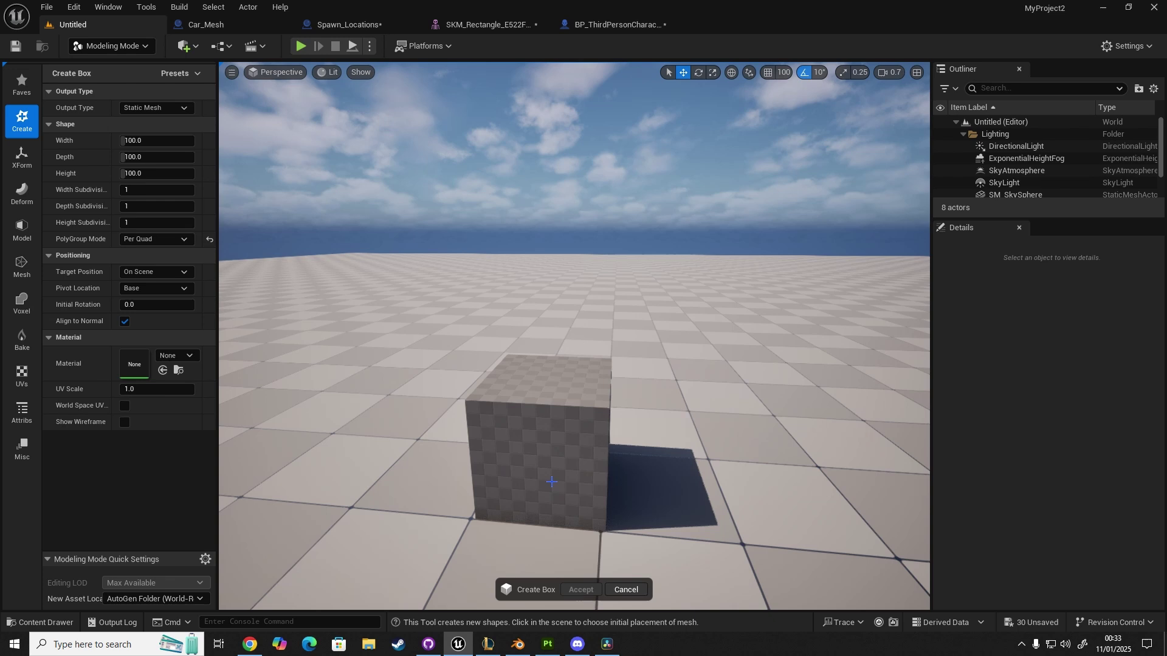
left_click(554, 477)
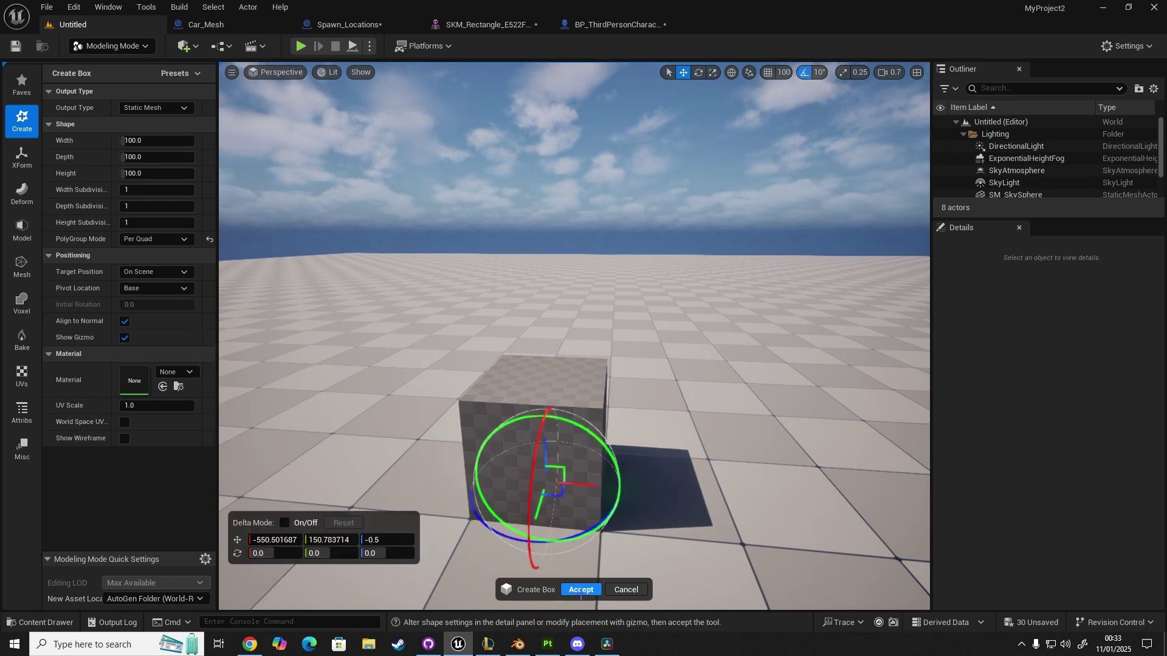
left_click(579, 589)
right_click_drag(574, 428, 602, 437)
right_click_drag(608, 586, 614, 584)
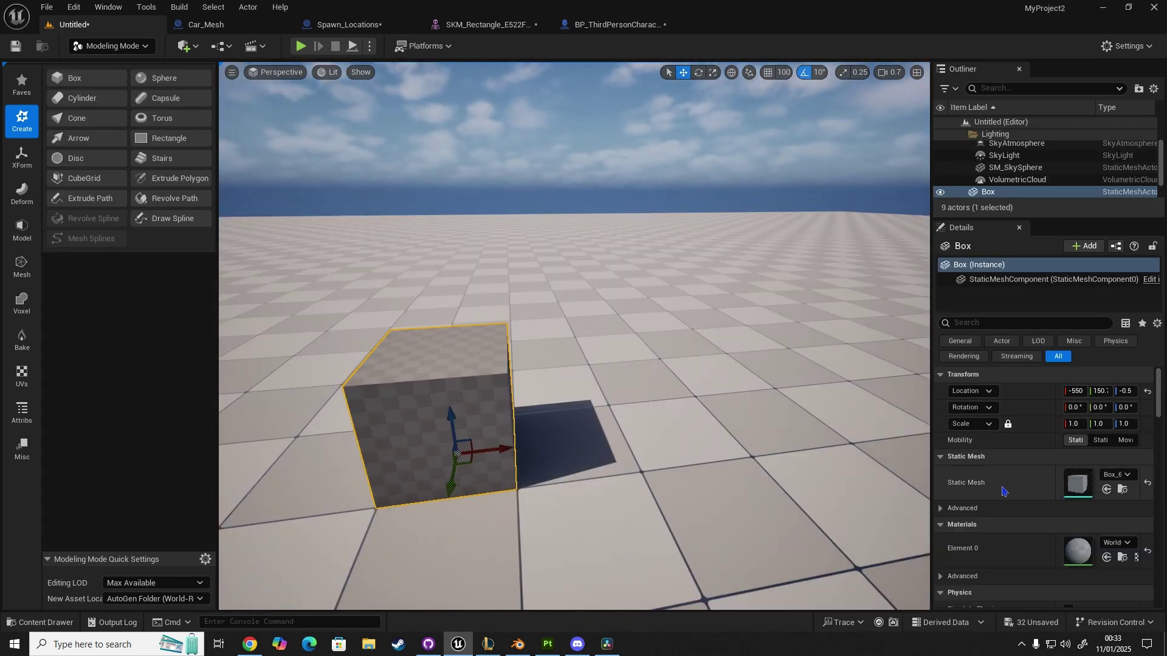
Open the box's static mesh asset and set its Collision Complexity to Project Default.
double_click(1087, 491)
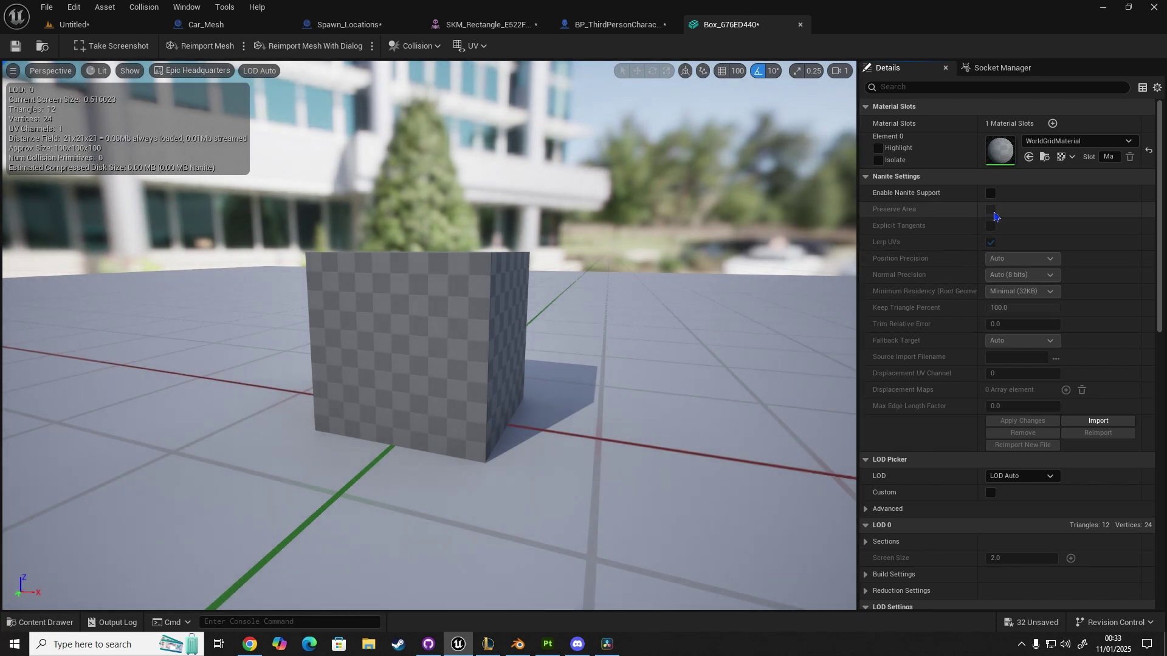
scroll(973, 292, "down", 10)
scroll(962, 313, "down", 3)
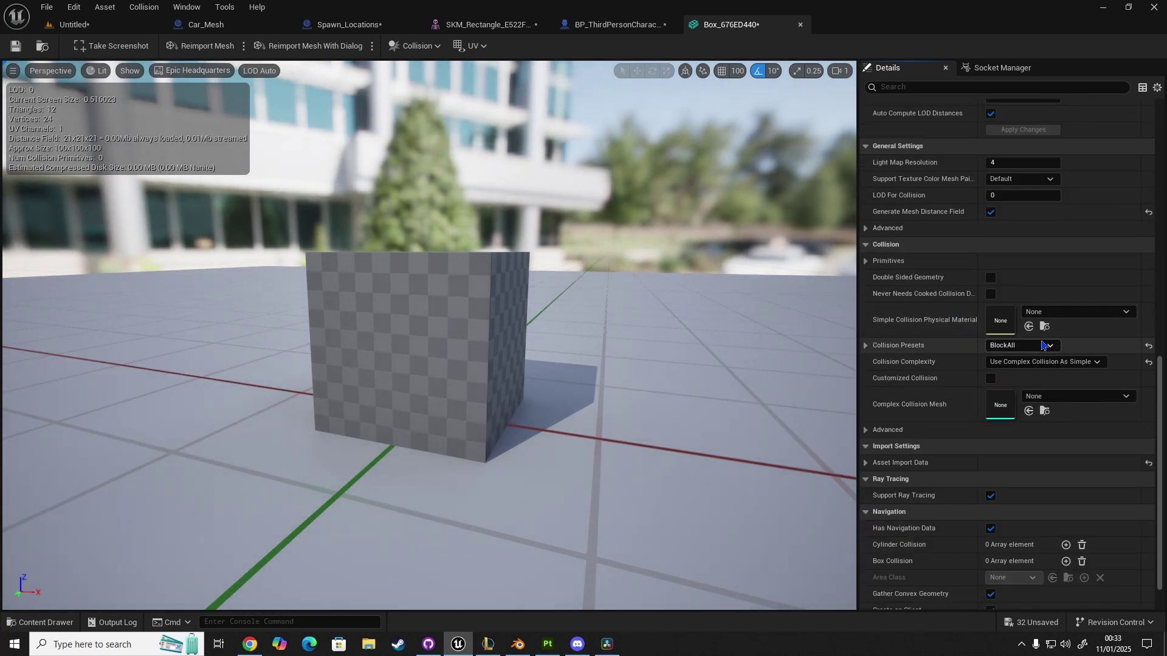
left_click(1073, 362)
left_click(1013, 375)
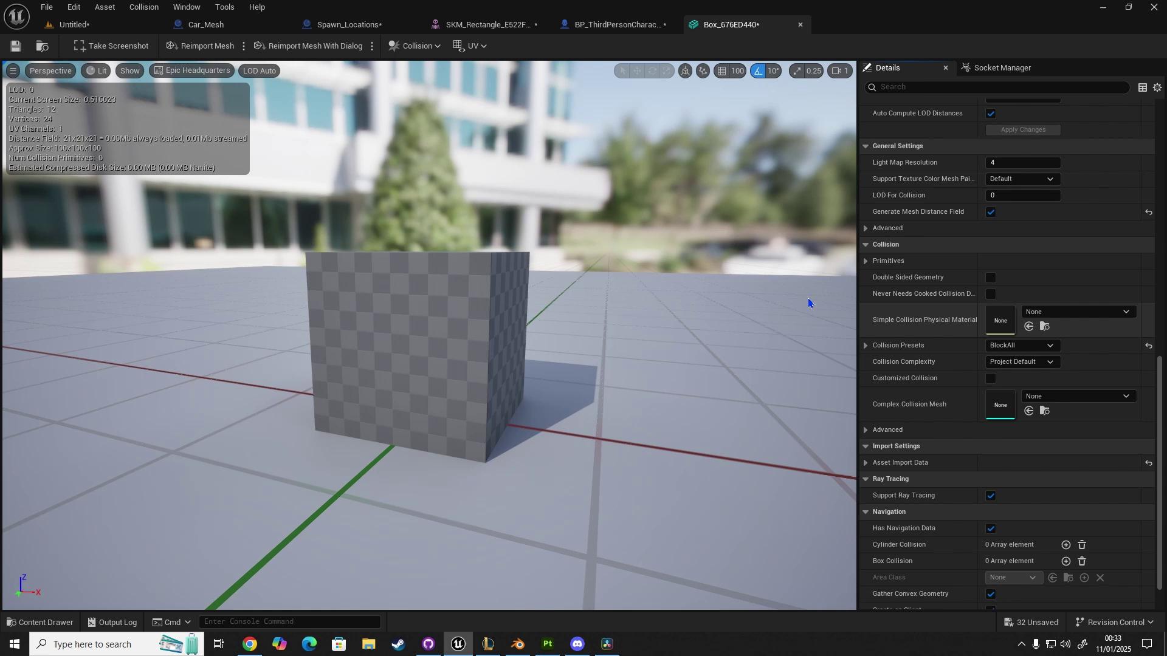
Add a Box Simplified Collision to the mesh, save the asset, close it and return to the untitled level.
left_click(418, 47)
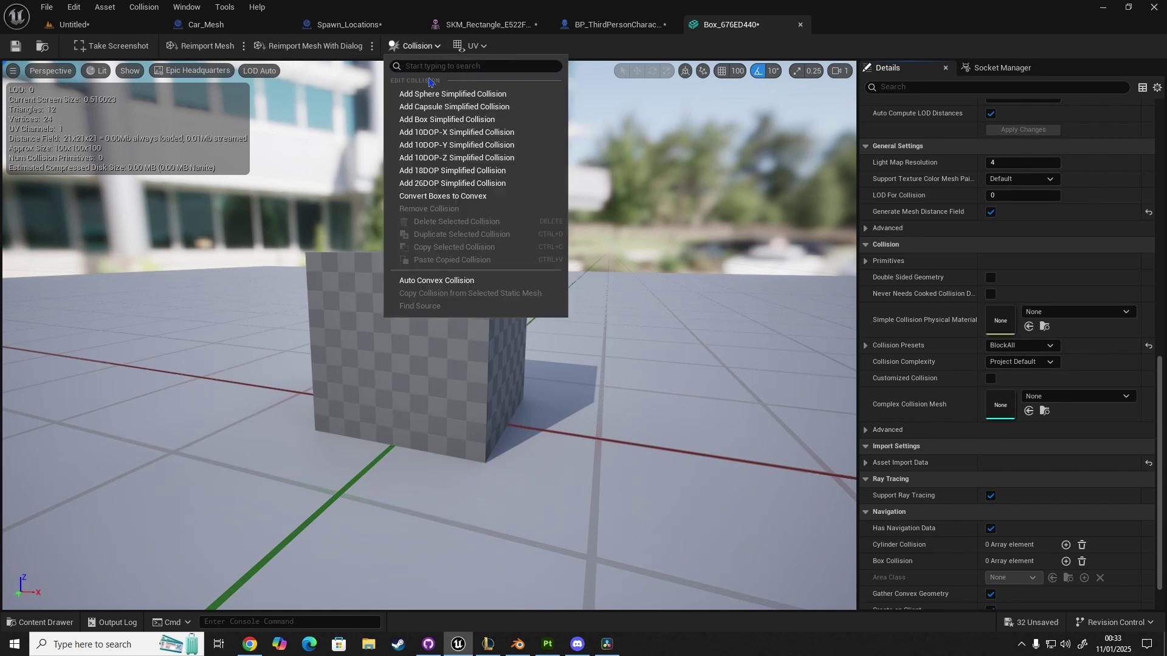
left_click(446, 119)
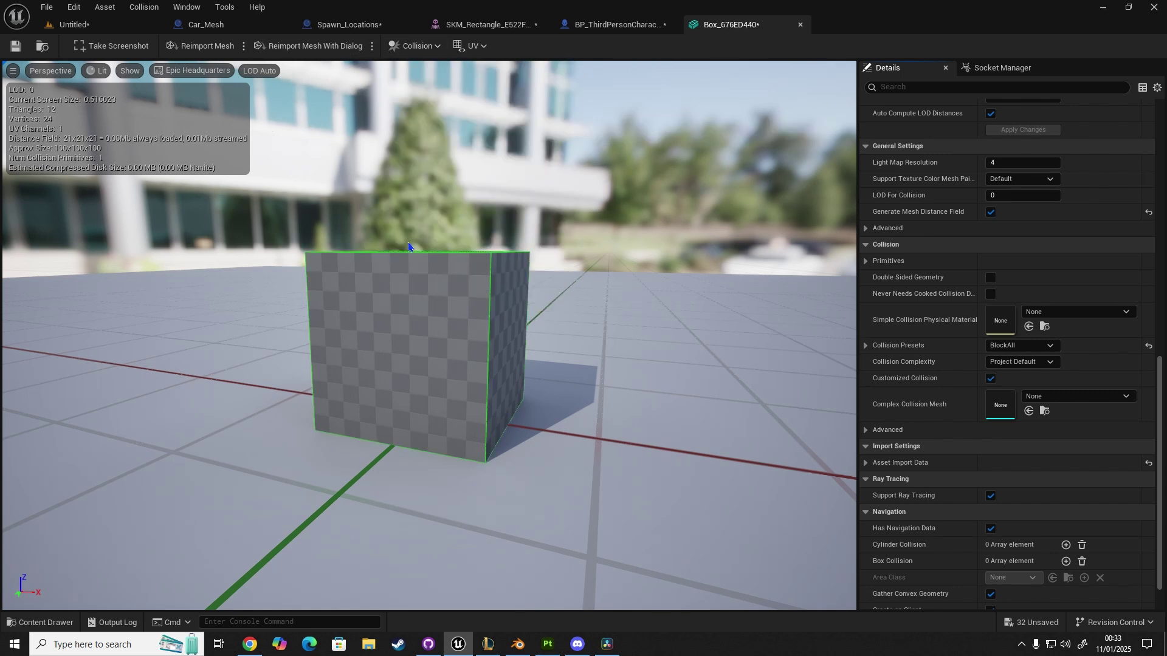
left_click(16, 46)
left_click(801, 26)
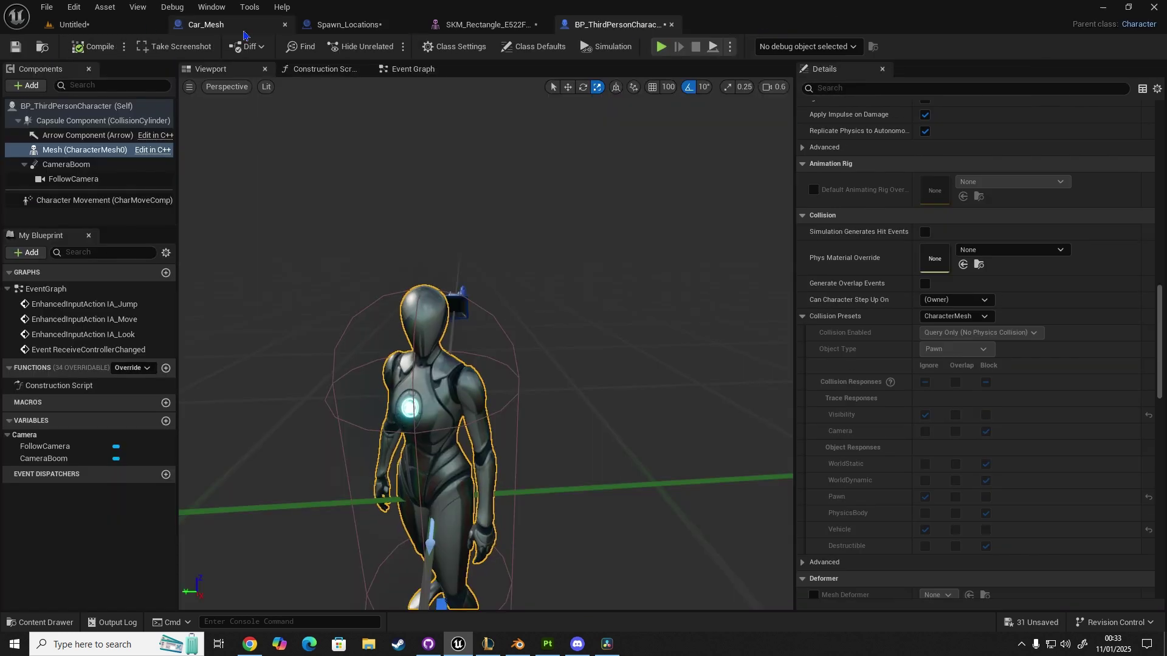
left_click(133, 27)
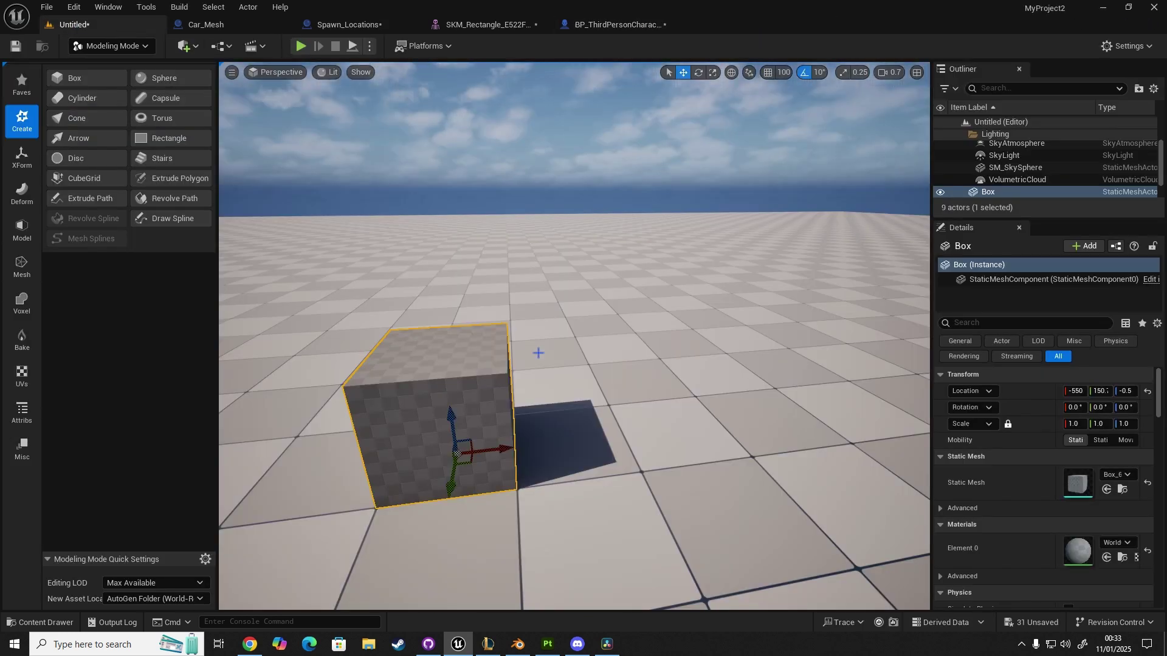
Turn on collision display in the level viewport and inspect the box's collision from several sides.
key("f")
left_click(360, 72)
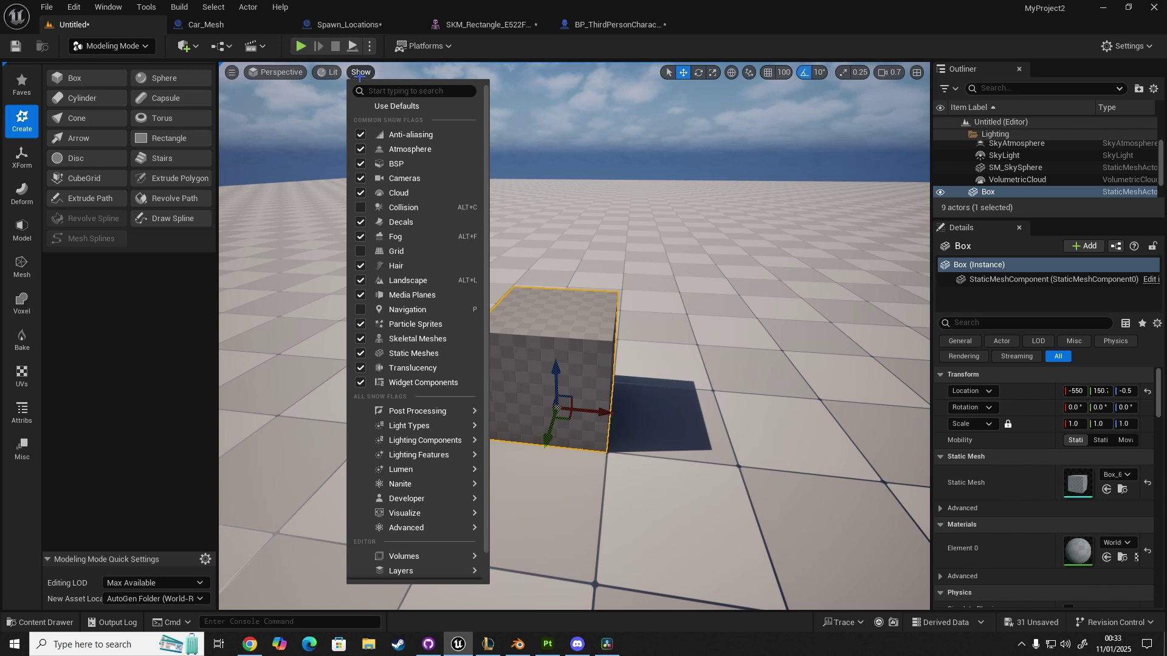
left_click(359, 210)
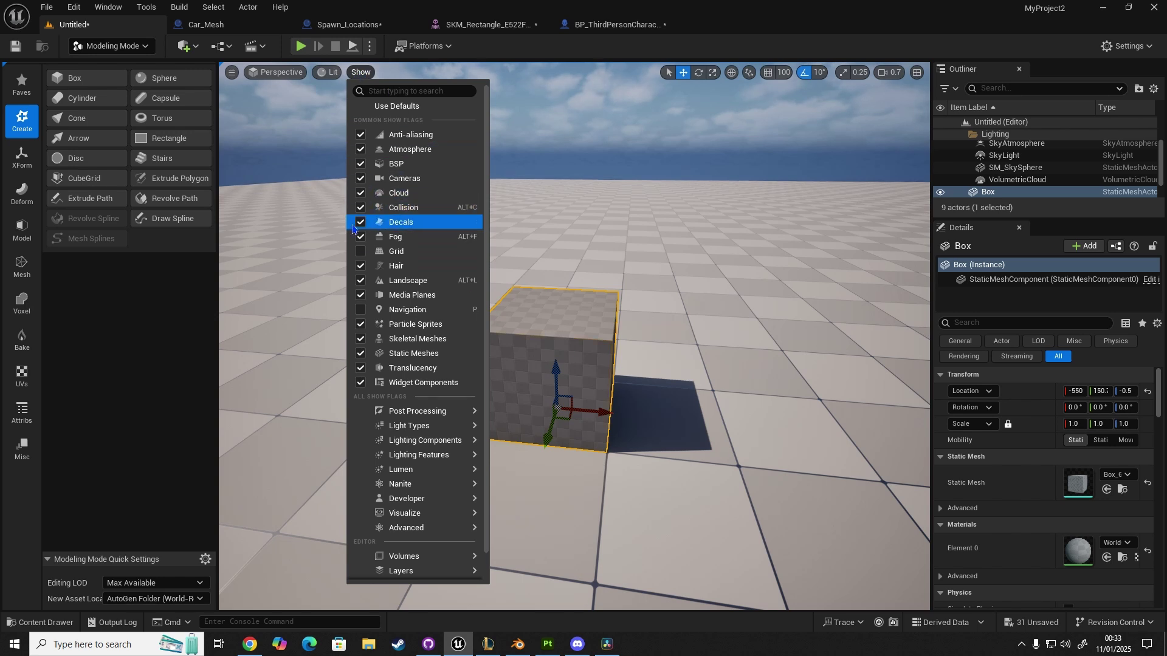
right_click_drag(648, 327, 622, 337)
key("g")
key("g")
right_click_drag(622, 429, 729, 441)
key("g")
right_click_drag(559, 406, 438, 437)
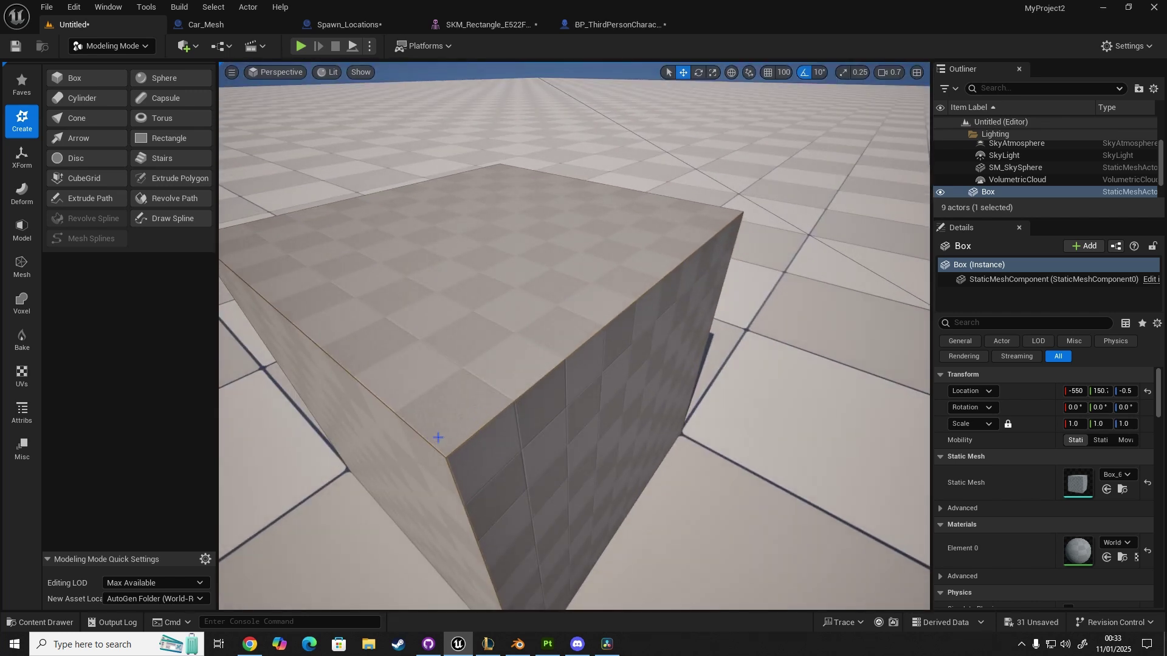
right_click_drag(320, 351, 490, 327)
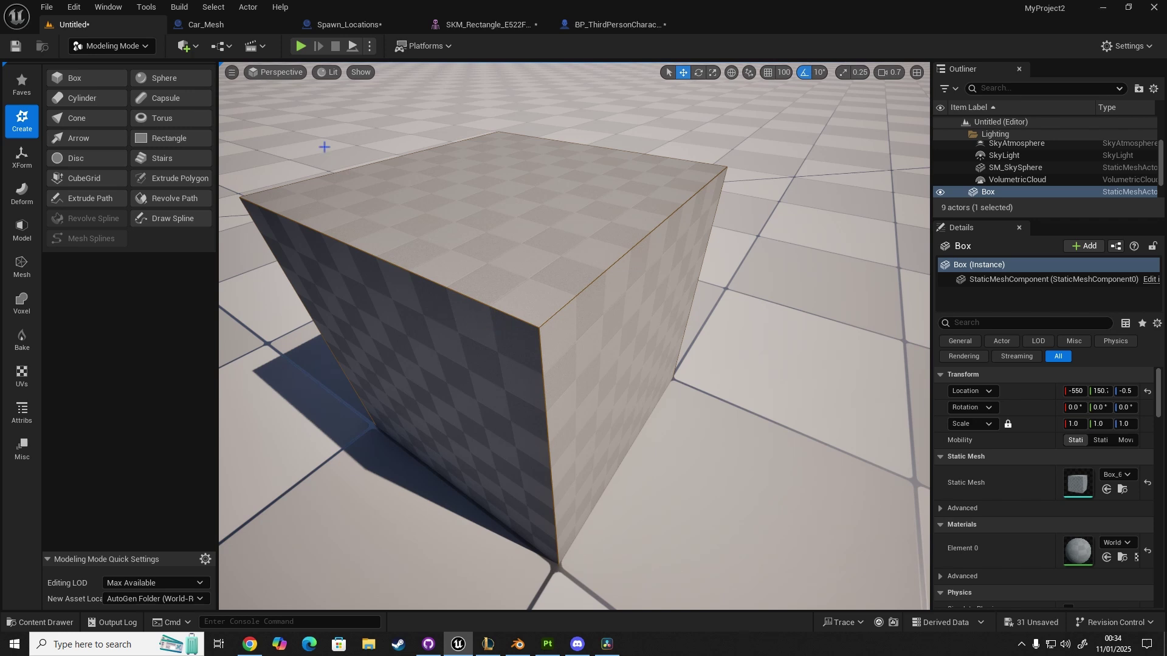
left_click(362, 73)
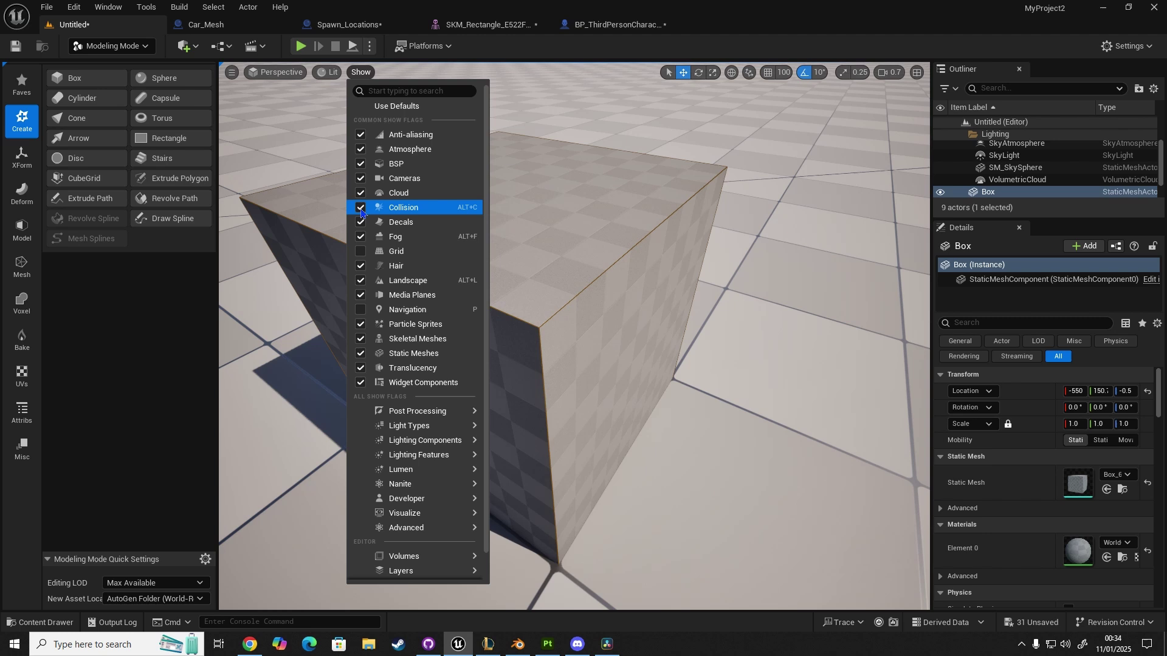
key("s")
right_click_drag(590, 324, 541, 250)
key("ctrl+space")
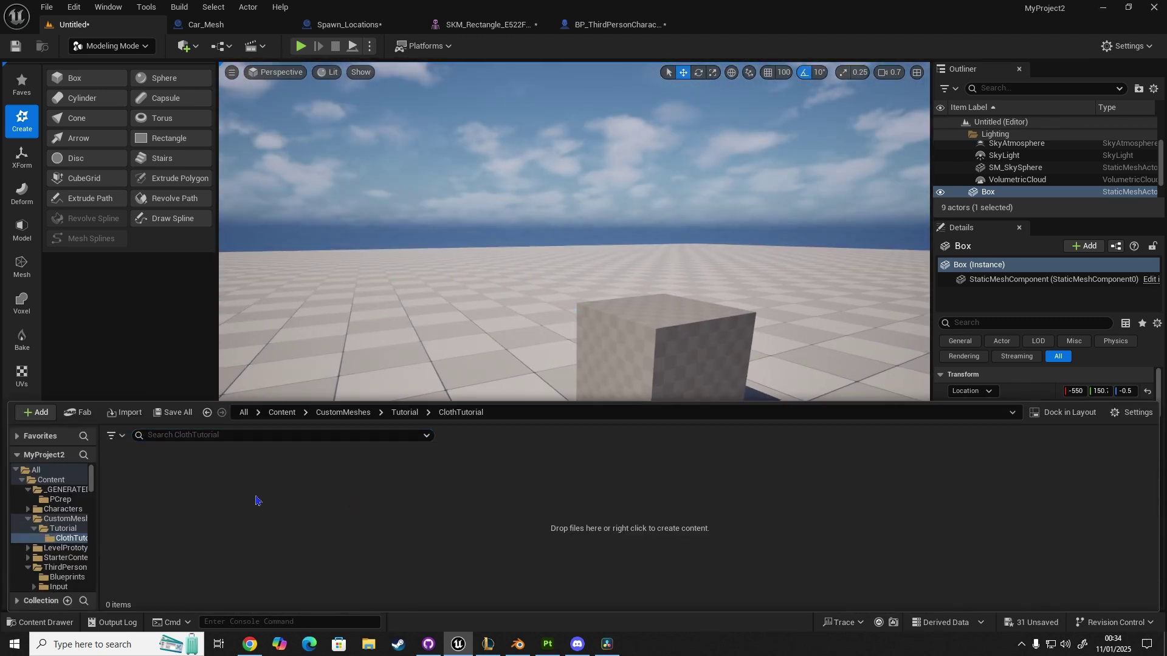
right_click(258, 500)
left_click(161, 491)
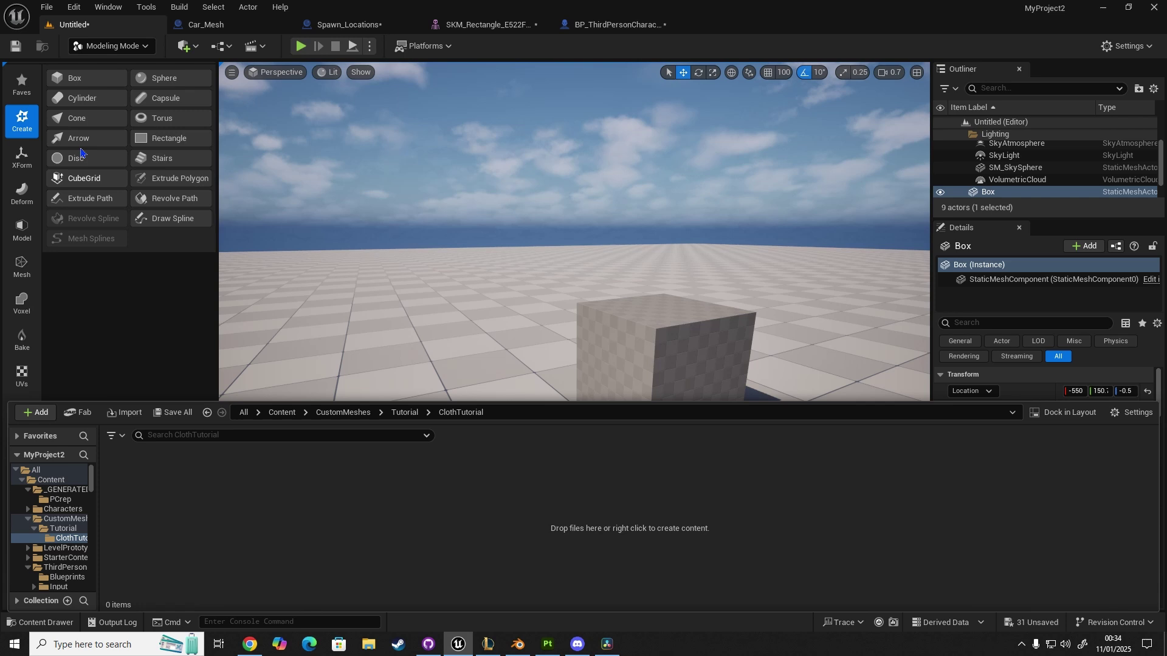
Create a 200 × 200 static mesh rectangle with 100 width and 100 depth subdivisions on the floor beside the box.
right_click_drag(491, 322, 529, 308)
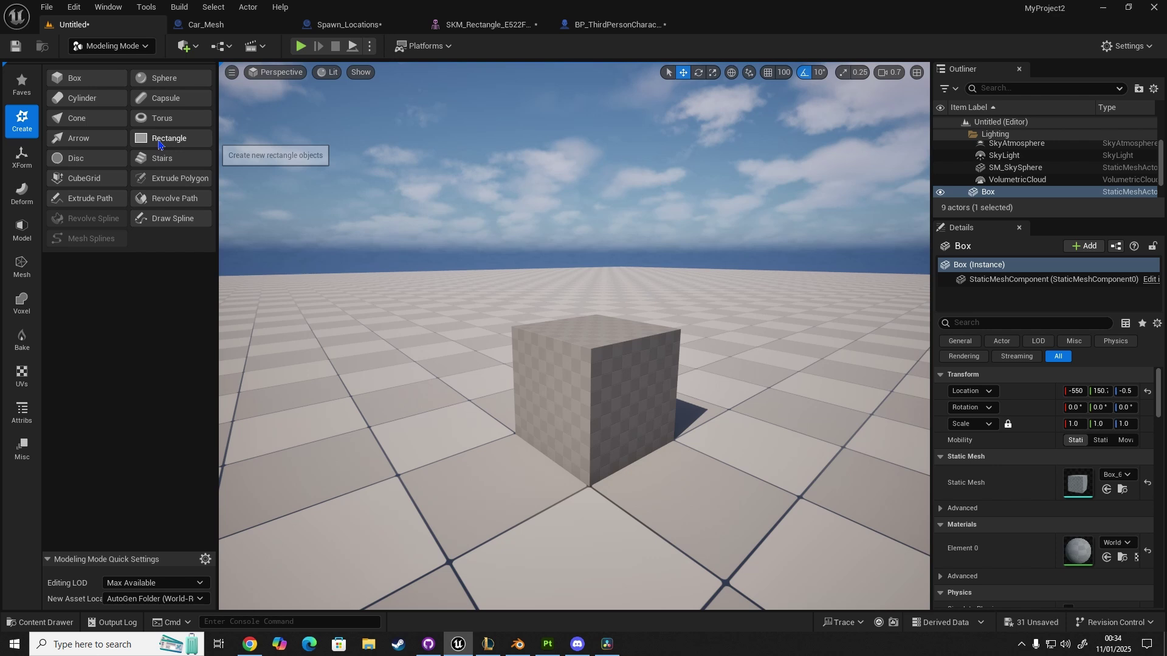
left_click(164, 140)
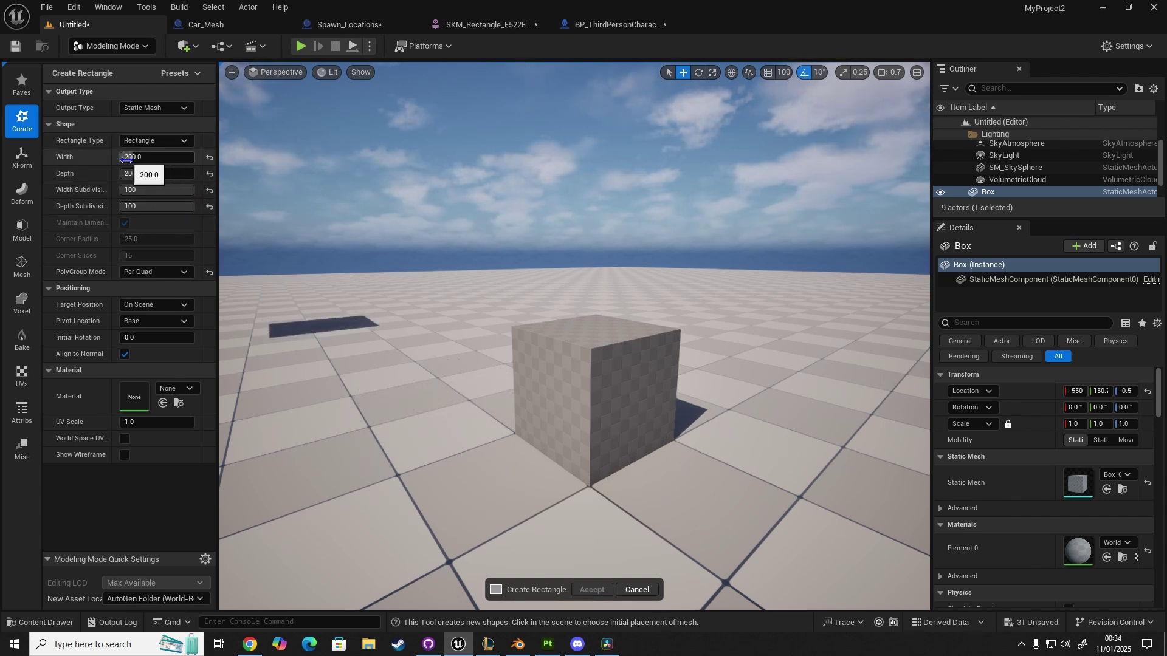
left_click(463, 398)
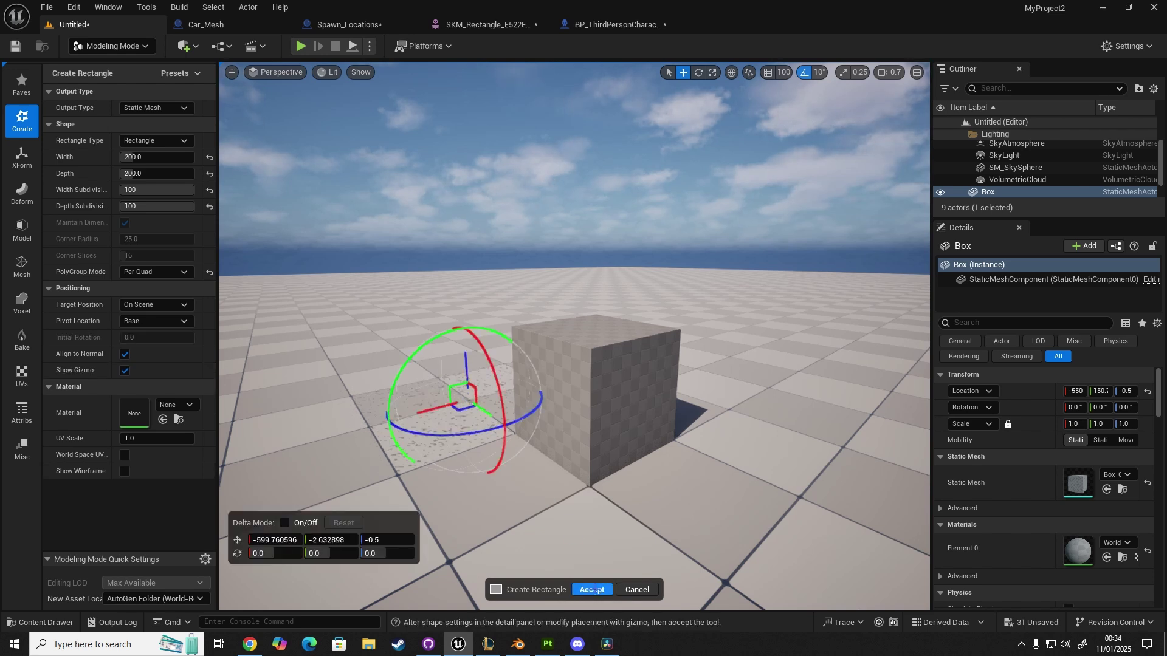
left_click(591, 589)
Raise the rectangle to about 138, rotate it 90° upright and move it along X to about -556.
left_click_drag(471, 354, 494, 298)
key("e")
left_click_drag(484, 245, 453, 205)
key("d")
right_click_drag(502, 316, 451, 317)
key("d")
key("w")
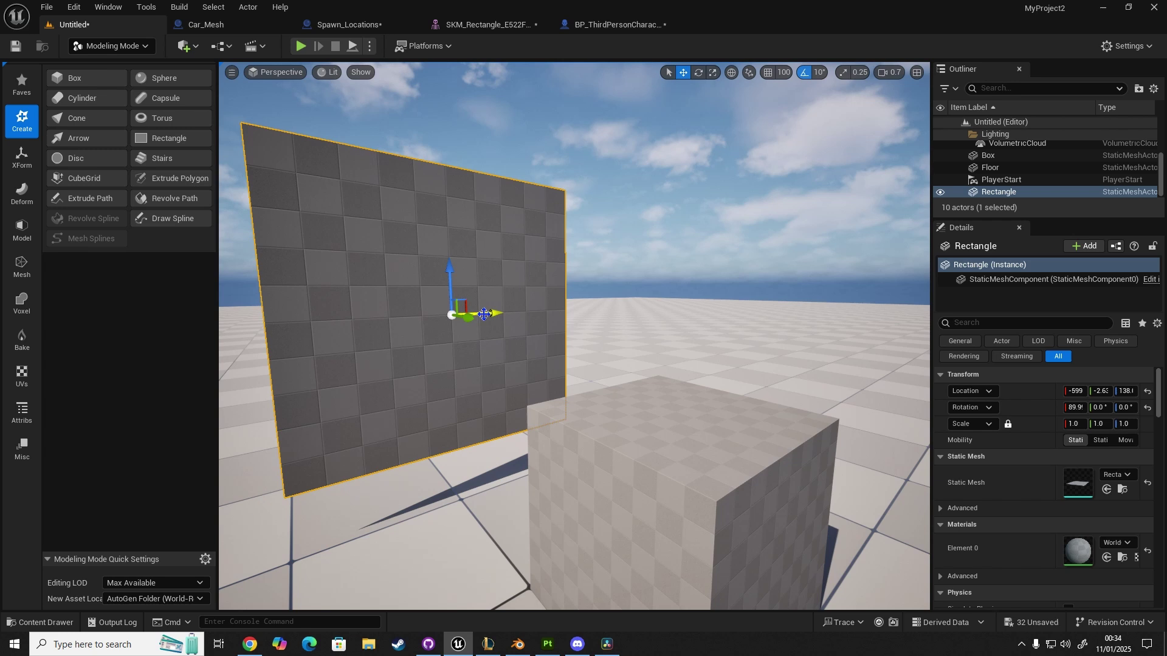
left_click_drag(450, 316, 533, 319)
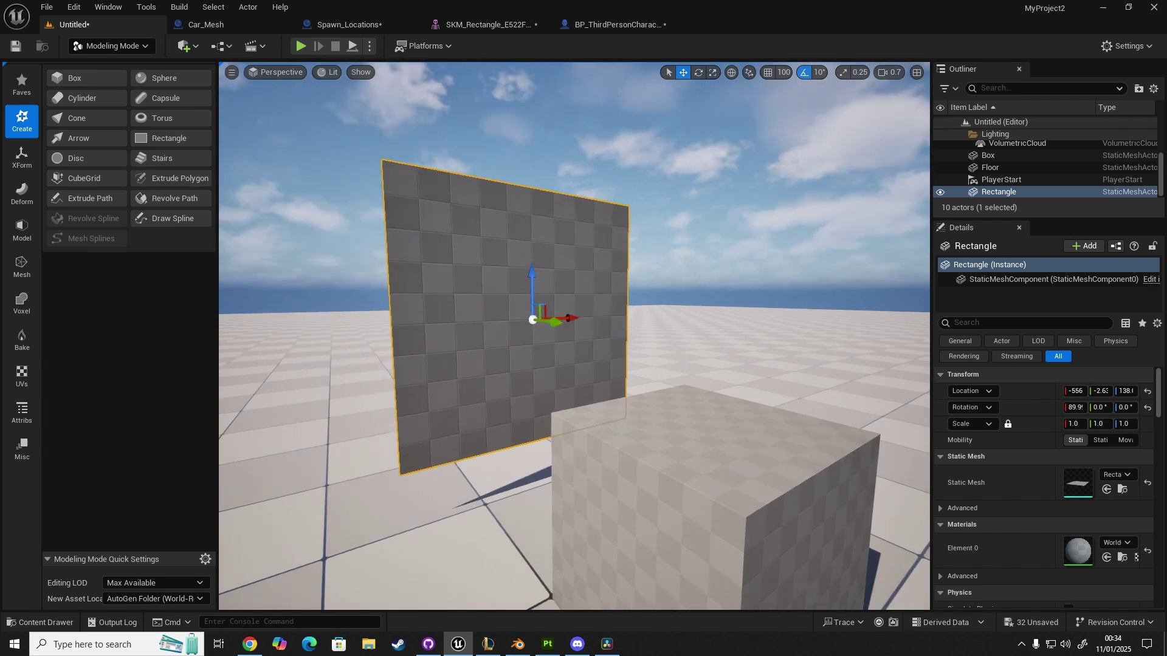
Locate the rectangle's mesh asset in the content and convert it to a skeletal mesh with a new skeleton and bottom-center root bone.
right_click(456, 319)
left_click(505, 268)
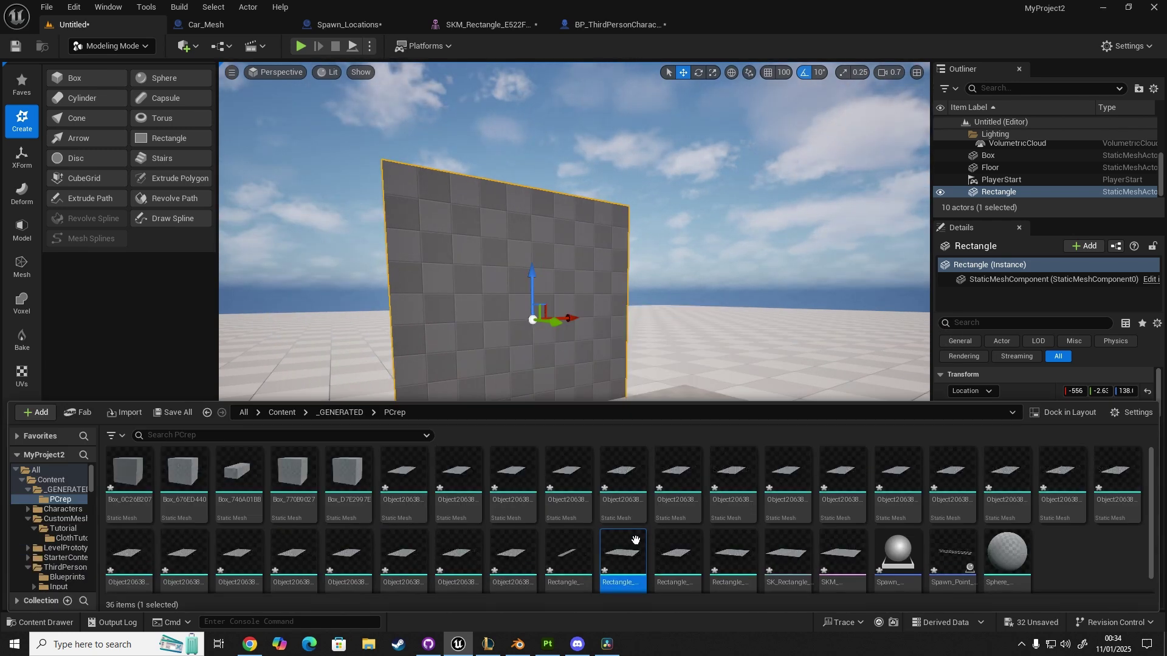
right_click(621, 547)
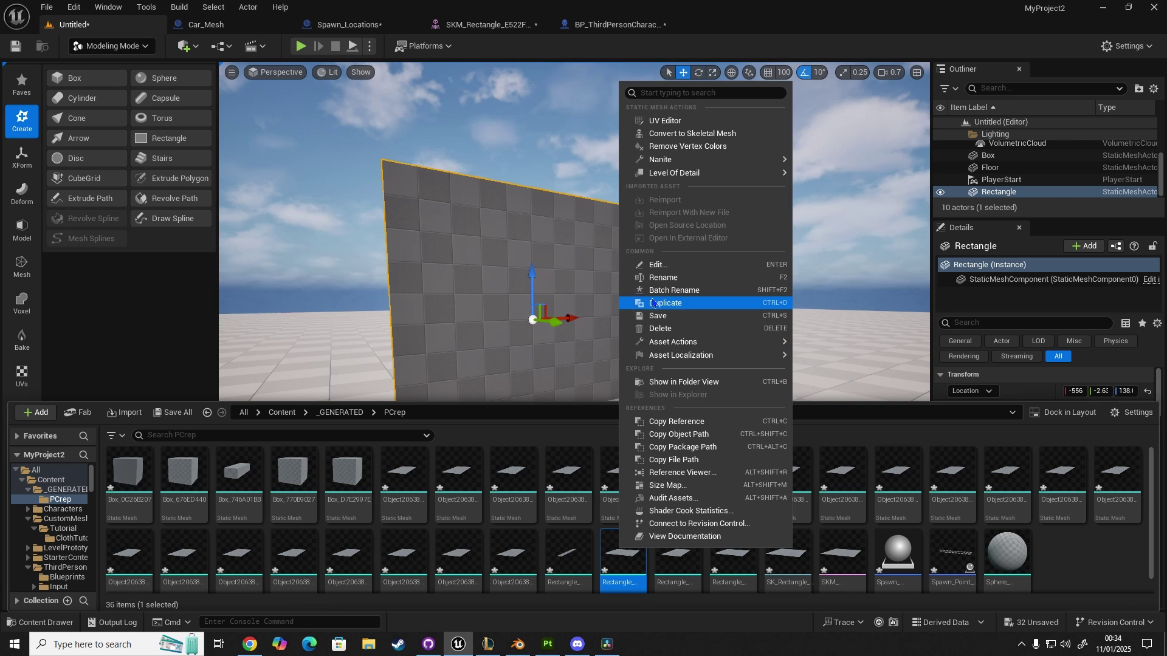
left_click(719, 134)
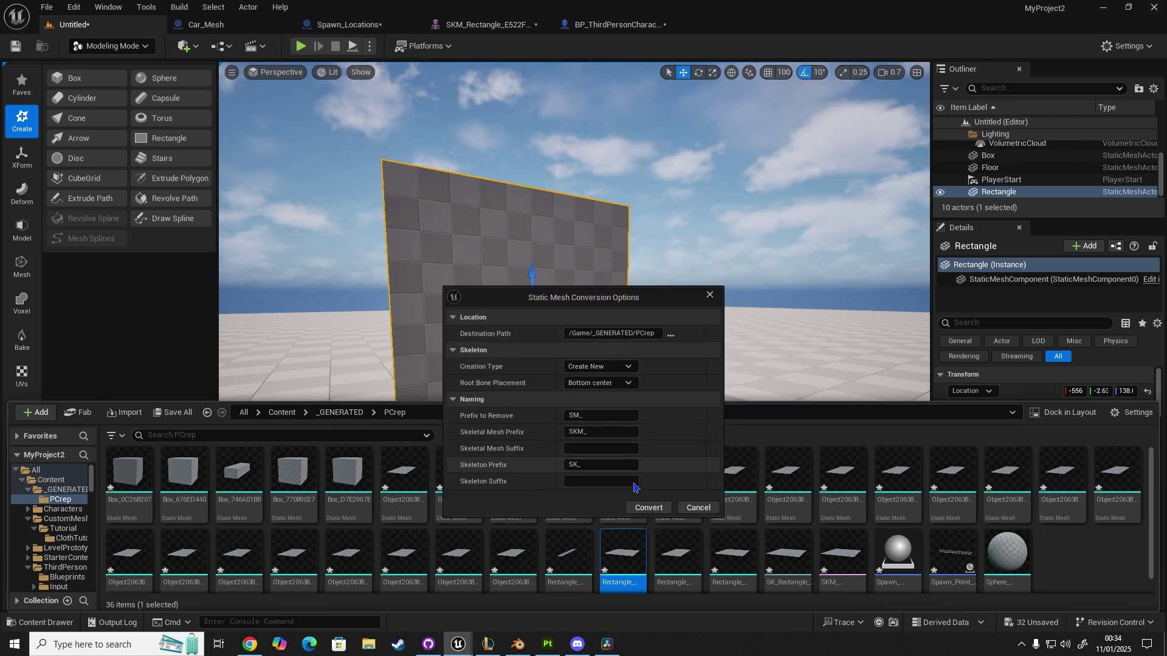
left_click(658, 510)
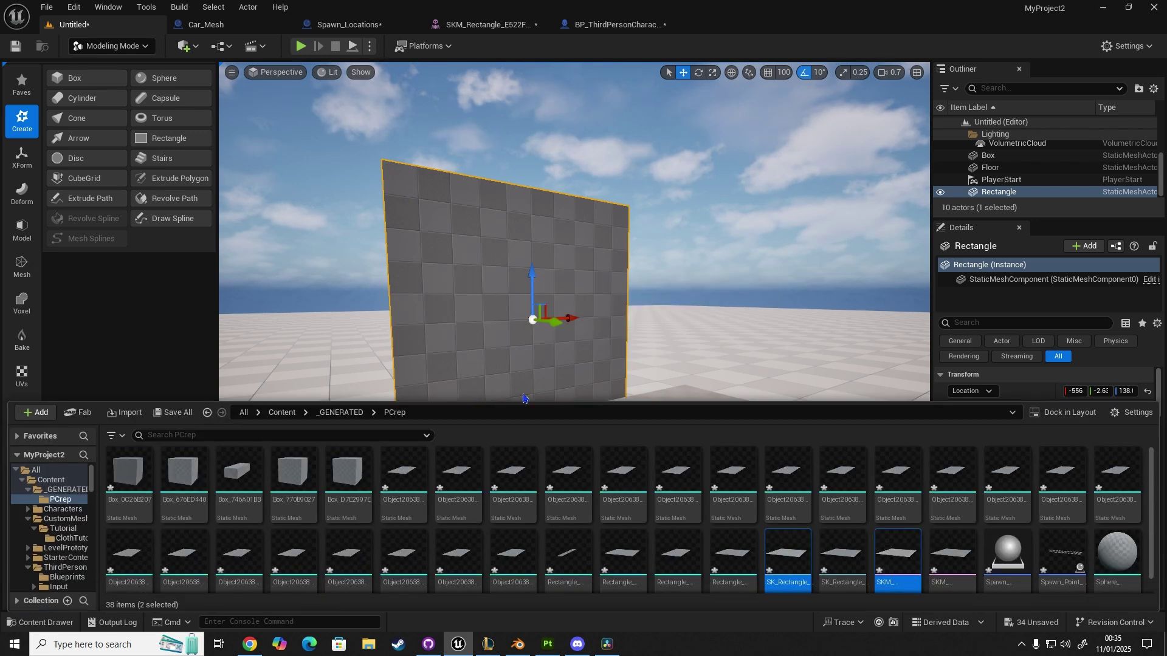
Delete the static rectangle from the level and place the converted skeletal mesh beside the box.
left_click(899, 559)
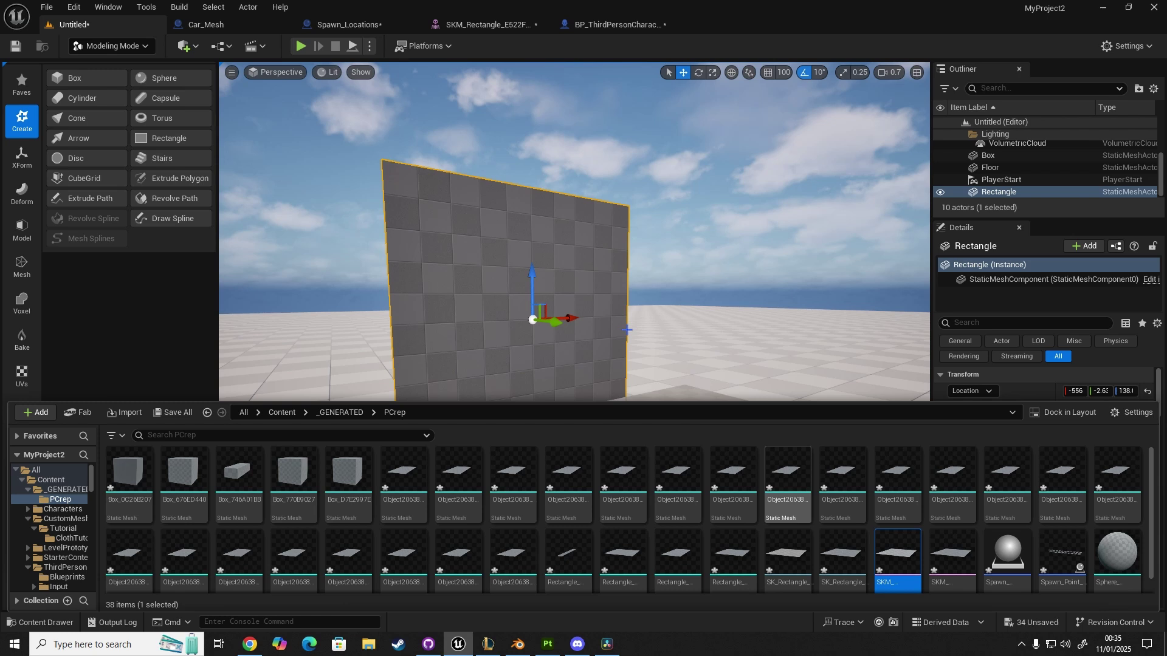
right_click_drag(511, 253, 493, 295)
key("Delete")
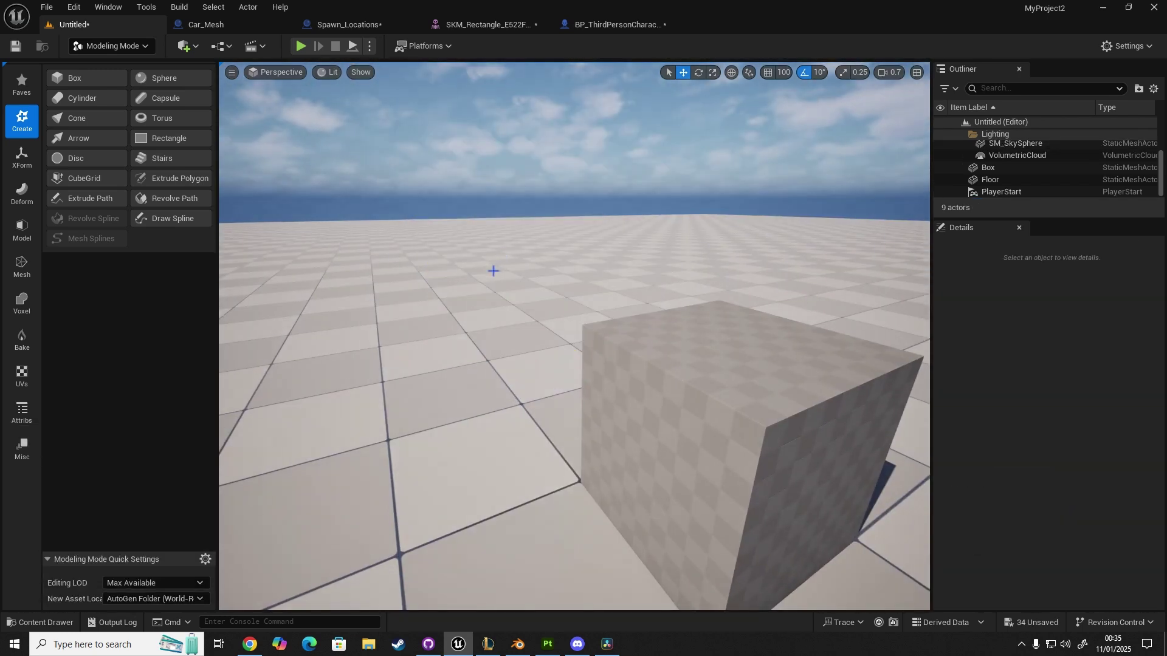
scroll(505, 280, "down", 3)
key("ctrl+space")
left_click_drag(891, 422, 505, 419)
Rotate the skeletal rectangle 90° upright, raise it to about 145 and move it along Y to about -28.
key("e")
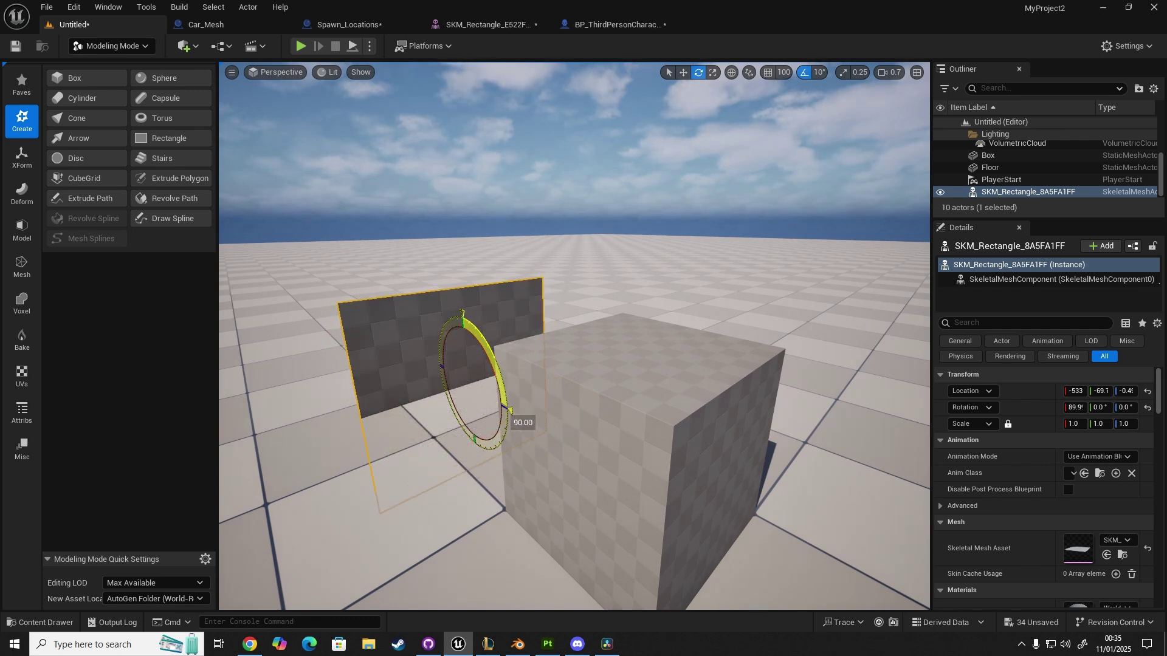
key("w")
left_click_drag(465, 346, 449, 175)
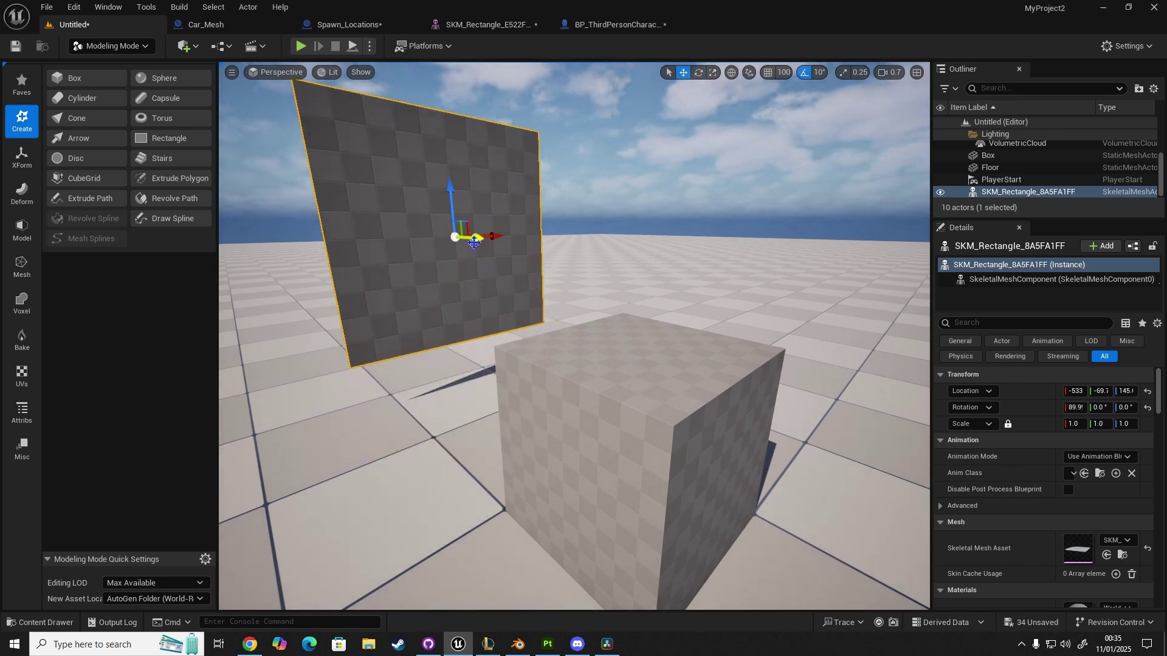
left_click_drag(476, 242, 500, 248)
right_click_drag(504, 349, 476, 335)
Open the skeletal rectangle asset for editing and widen its preview viewport by narrowing the Clothing area.
key("ctrl+space")
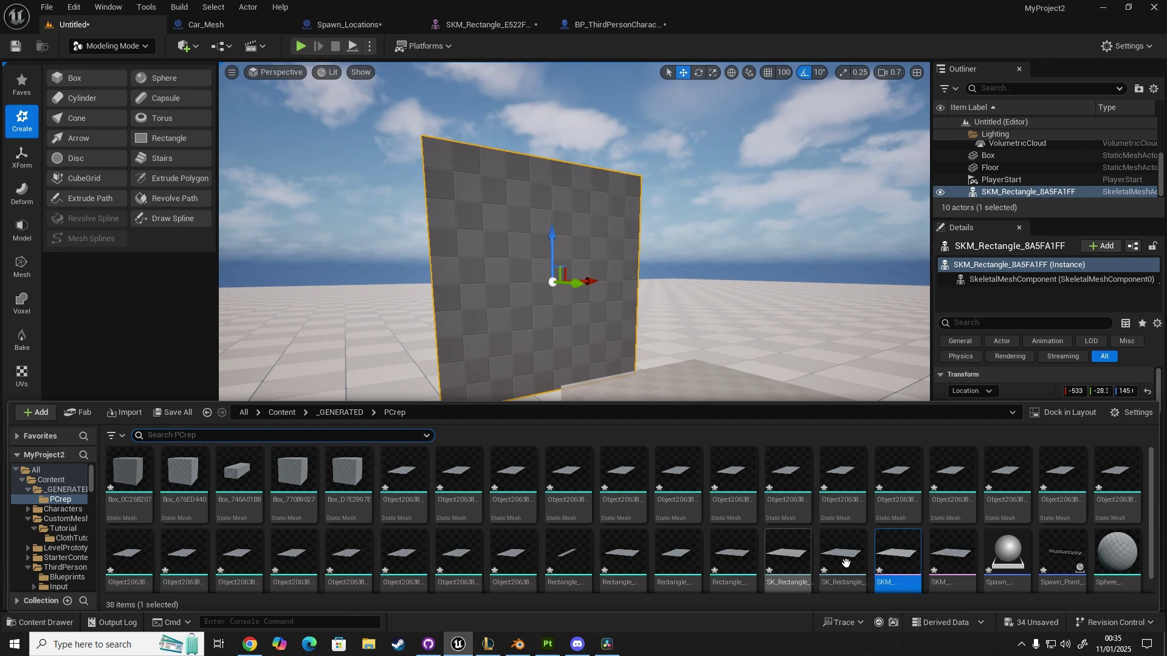
double_click(897, 554)
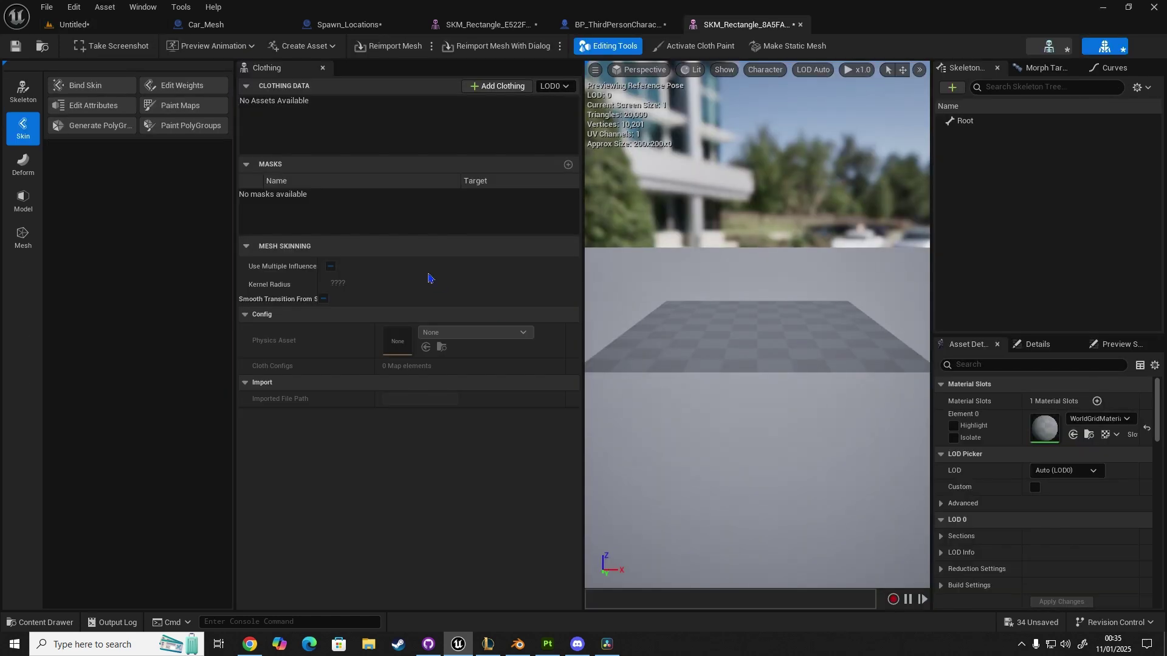
left_click_drag(584, 171, 448, 182)
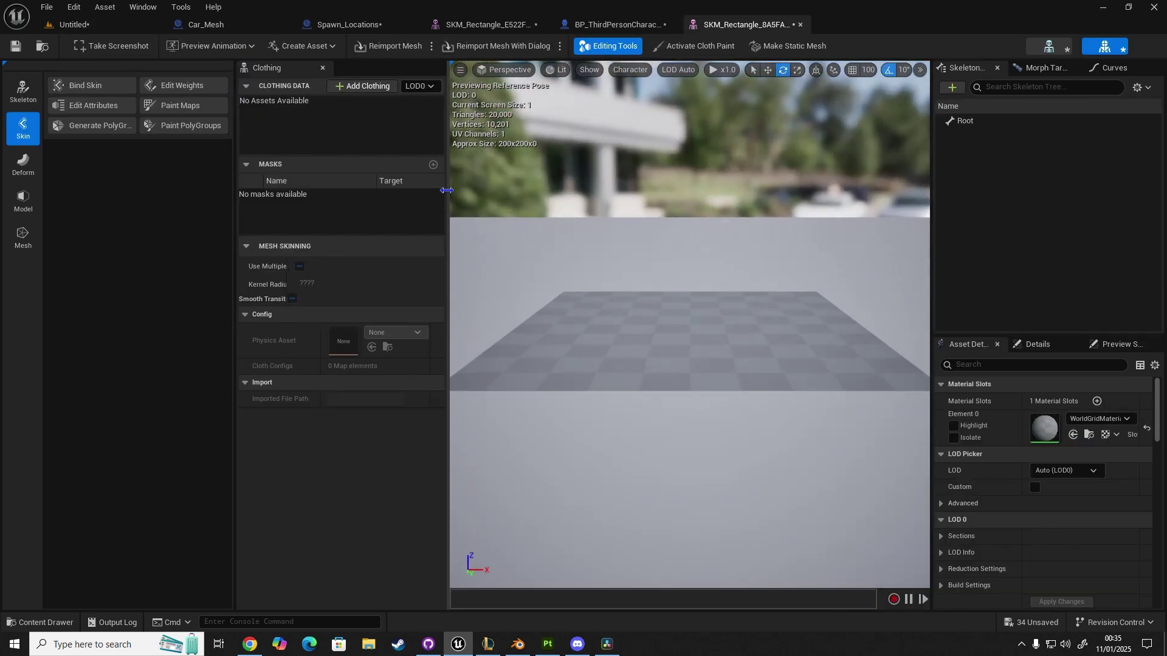
Activate cloth painting for the skeletal rectangle and create clothing data from its LOD0 section 0 with no physics asset.
left_click_drag(234, 188, 157, 191)
key("d")
mouse_move(534, 261)
right_mouse_down()
mouse_move(510, 228)
mouse_move(572, 273)
right_mouse_up()
key("a")
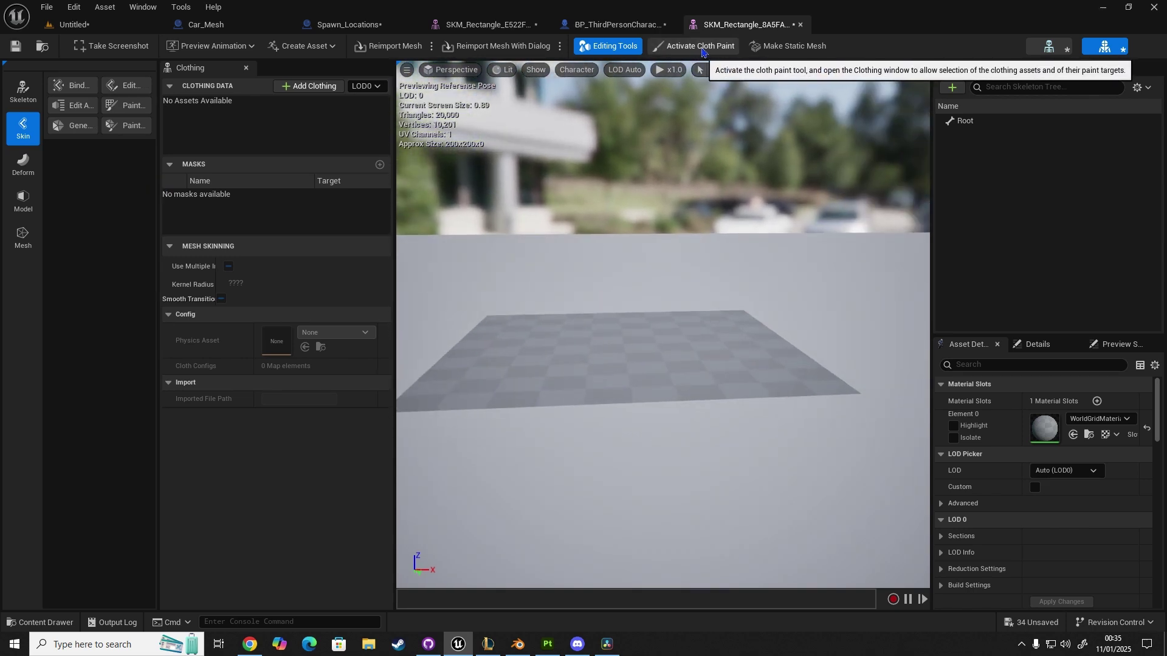
left_click(700, 48)
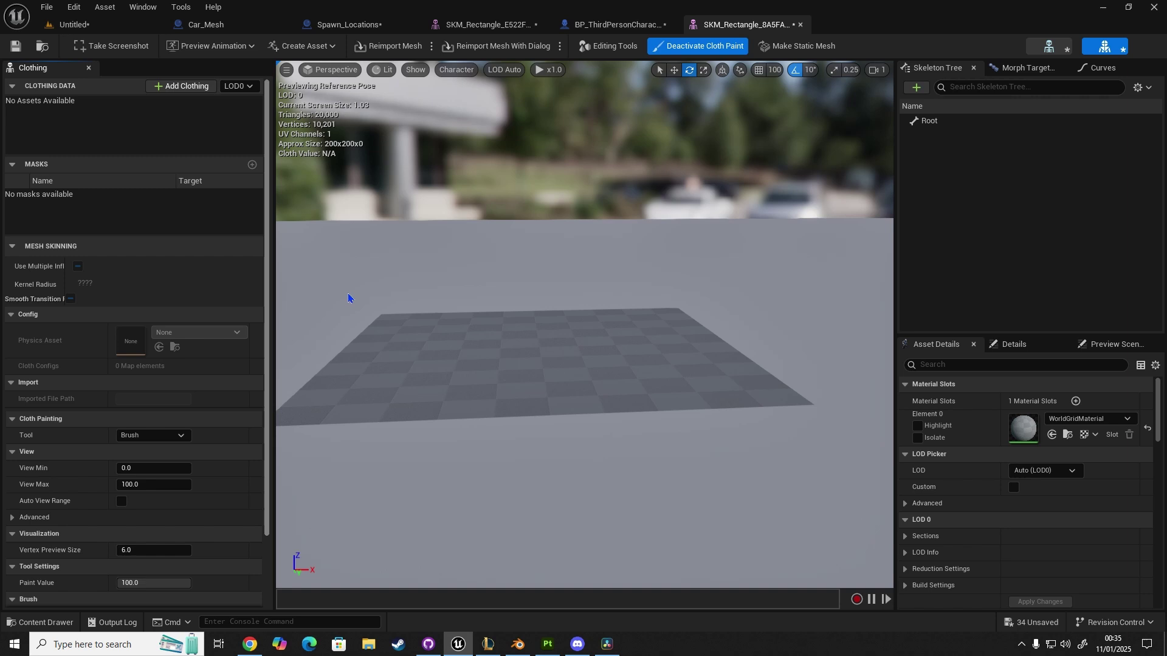
right_click(547, 354)
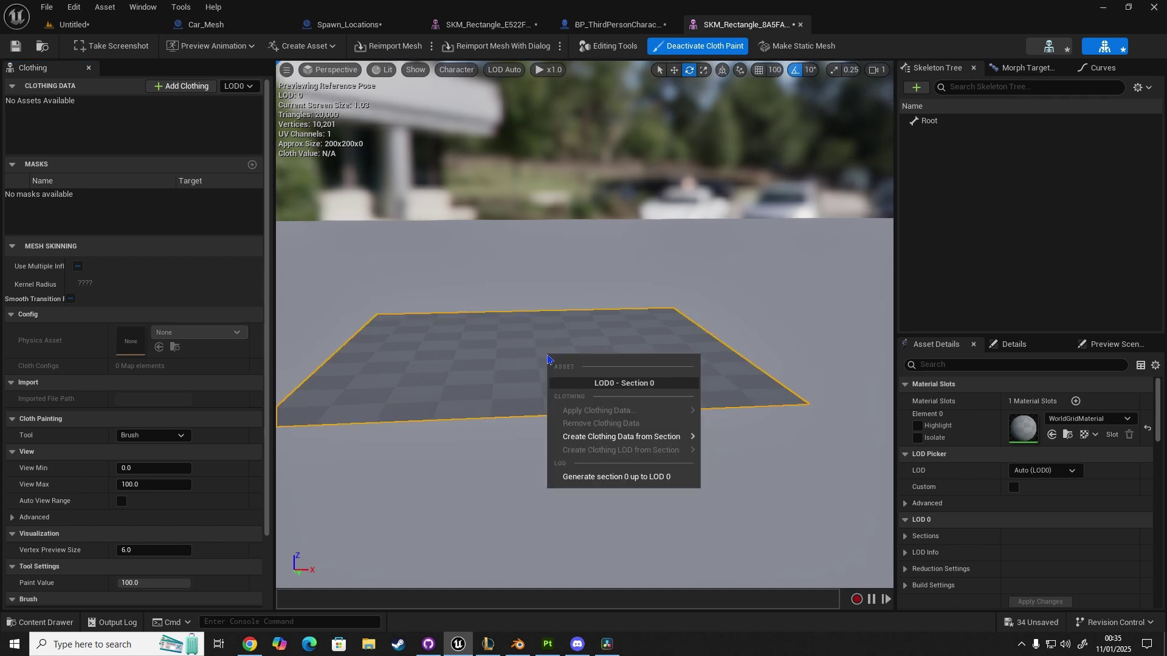
mouse_move(632, 437)
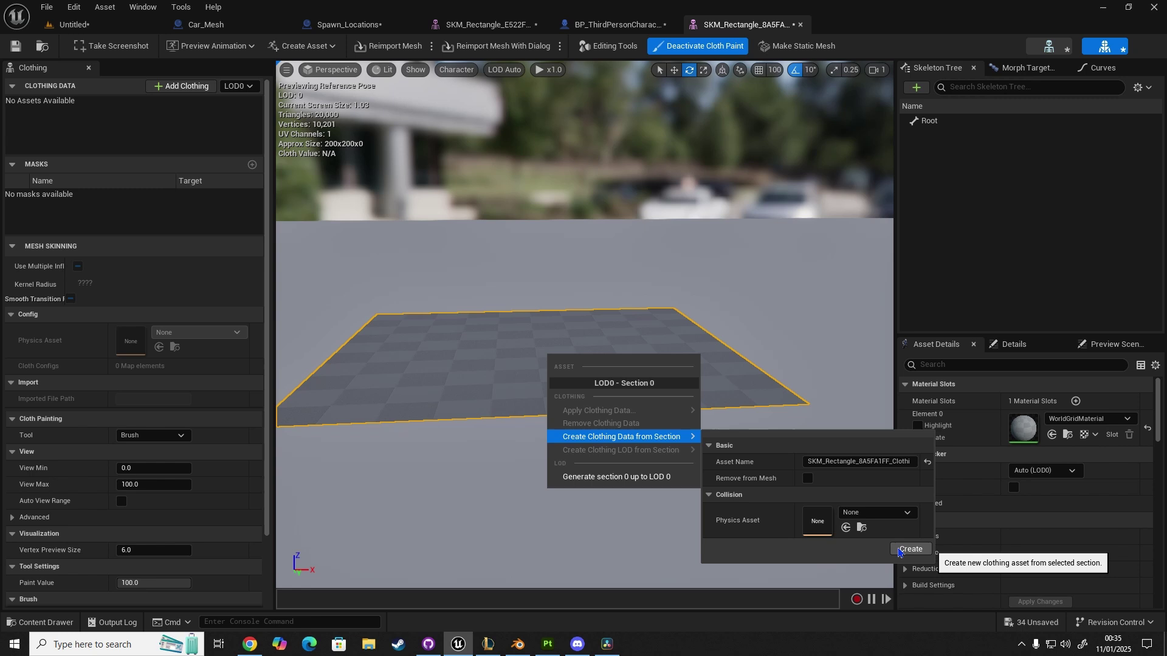
left_click(929, 551)
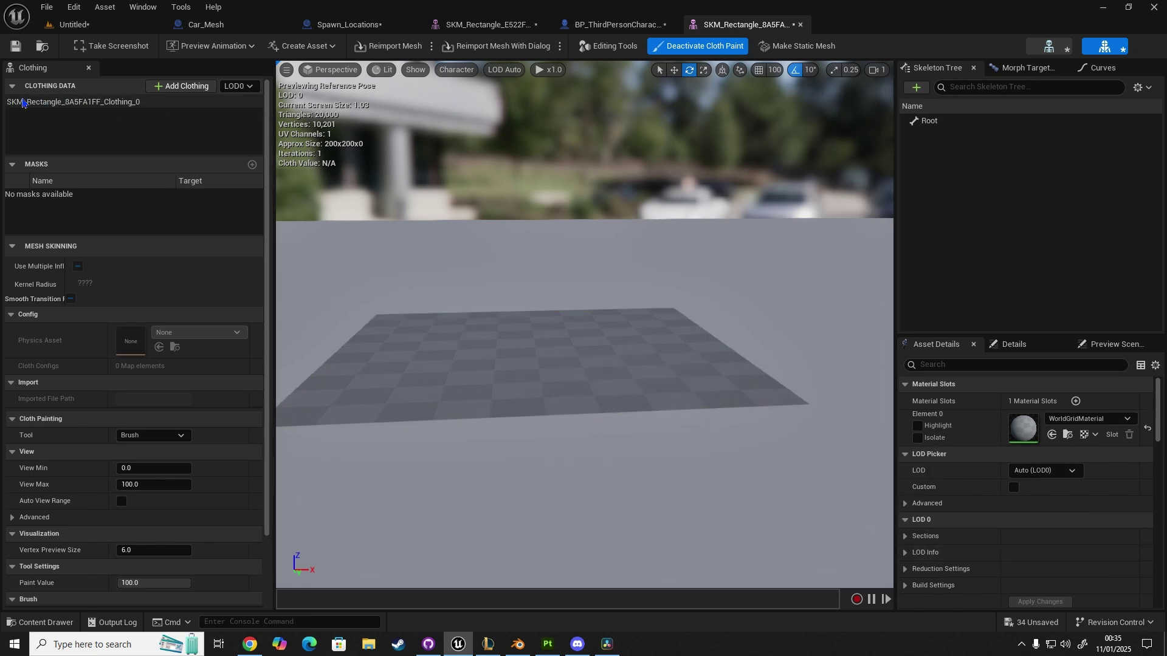
Select the new clothing data's Max Distance mask and set the cloth paint brush radius to 50.
left_click(69, 103)
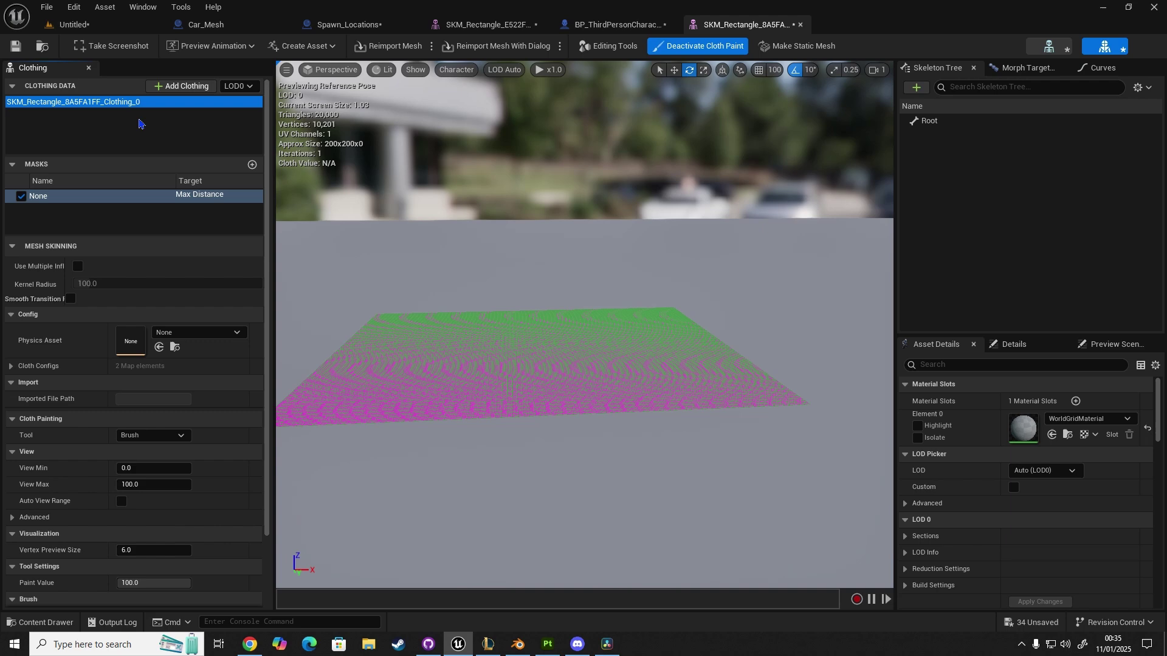
mouse_move(526, 388)
right_mouse_down()
mouse_move(583, 462)
mouse_move(535, 438)
mouse_move(486, 377)
mouse_move(541, 419)
mouse_move(601, 413)
mouse_move(527, 370)
right_mouse_up()
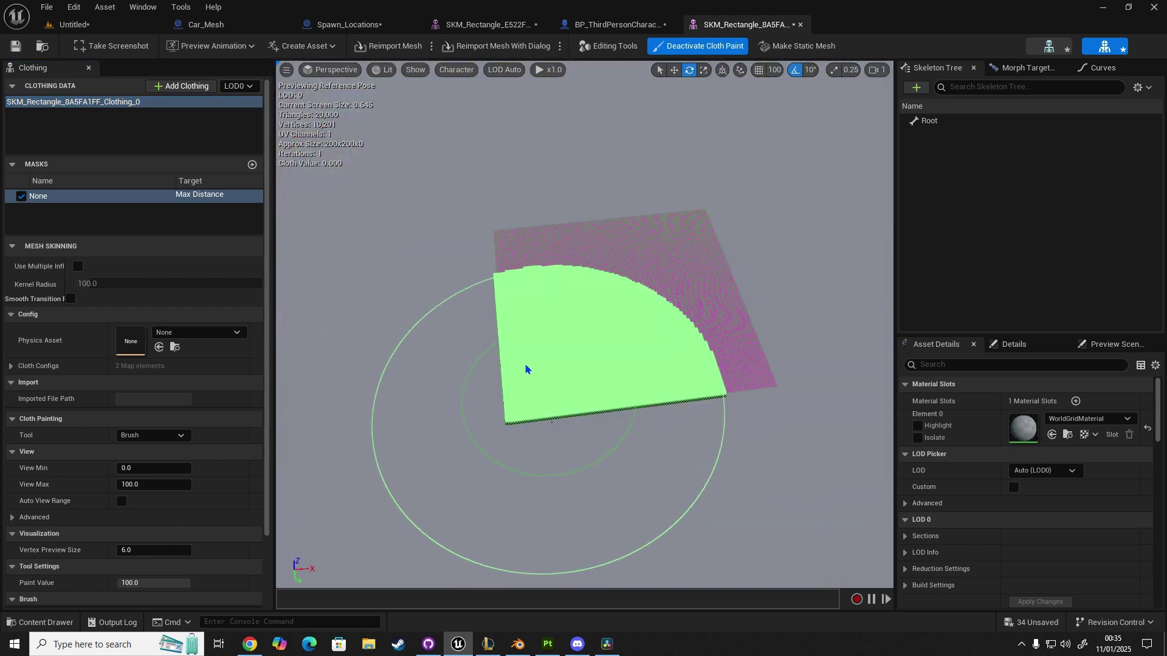
mouse_move(599, 385)
right_mouse_down()
mouse_move(754, 385)
mouse_move(601, 340)
mouse_move(591, 367)
right_mouse_up()
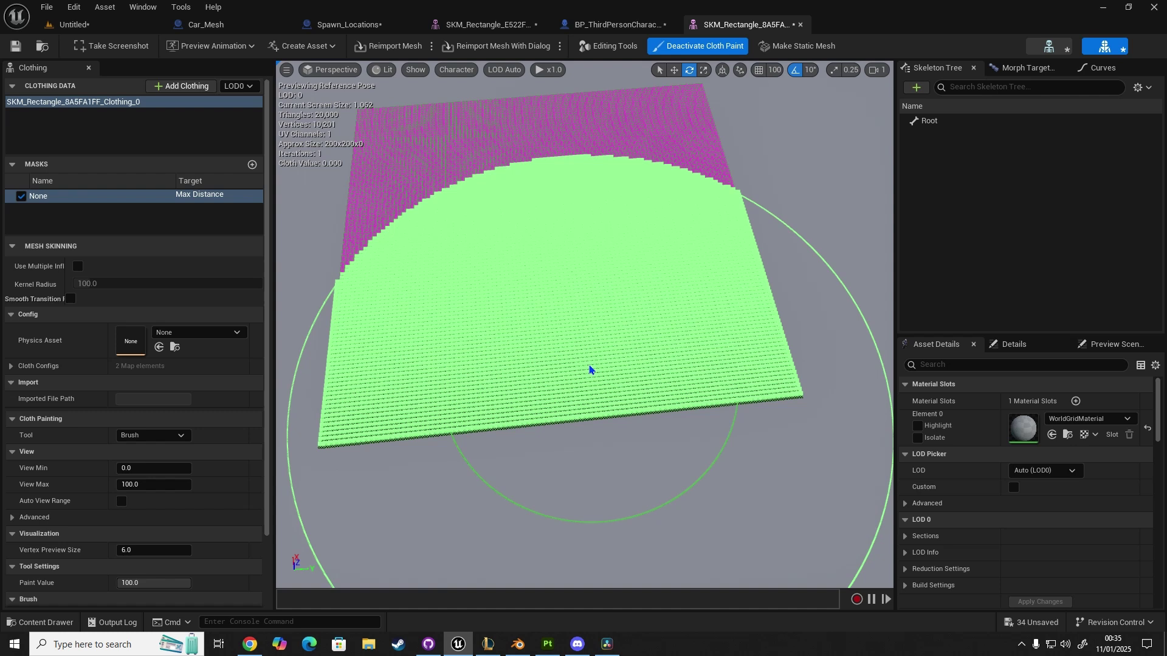
left_click_drag(577, 359, 590, 336)
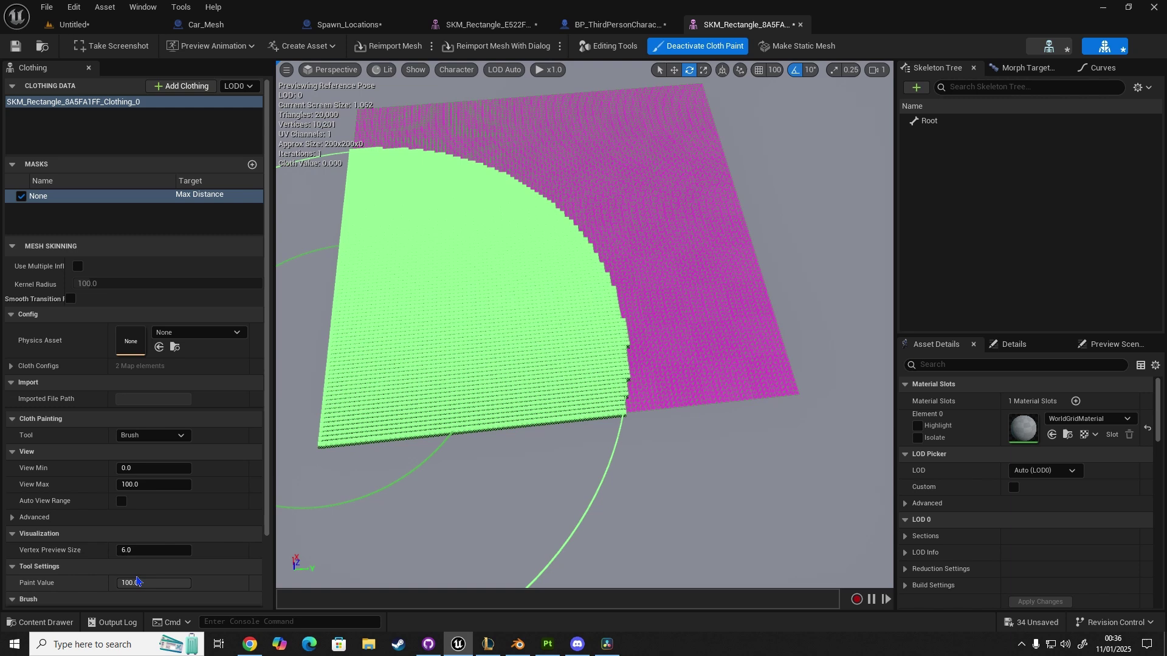
scroll(137, 581, "down", 3)
left_click(155, 538)
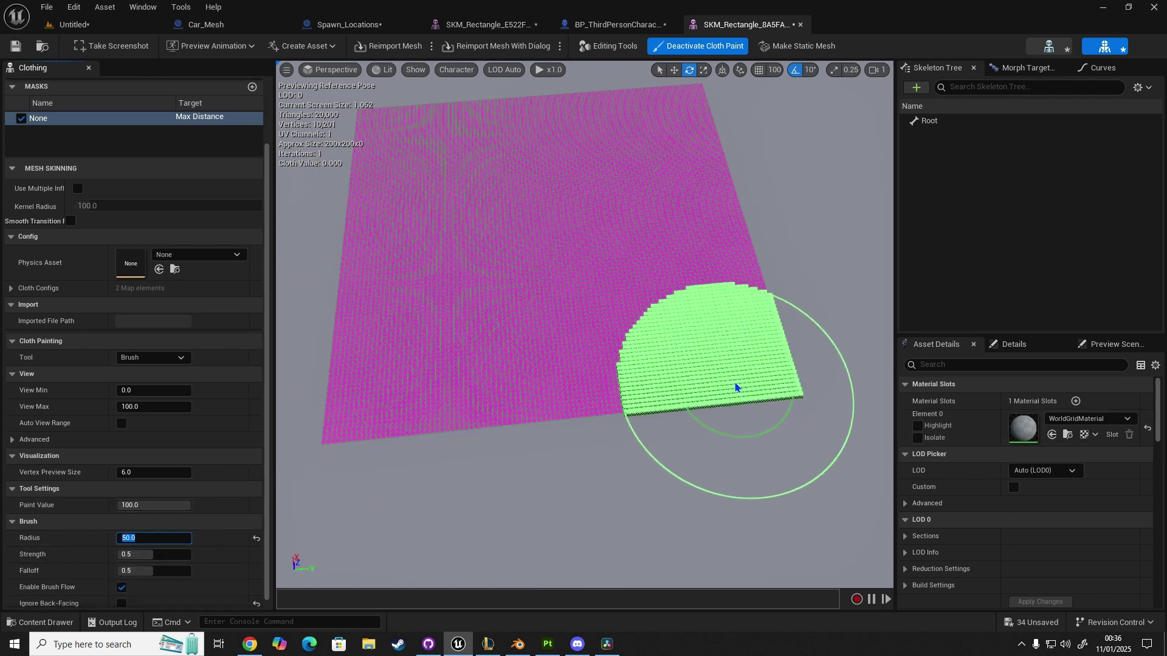
Paint the rectangle's mask with value 100, leaving only two corners along one edge unpainted, and deactivate cloth painting.
left_click_drag(734, 385, 721, 299)
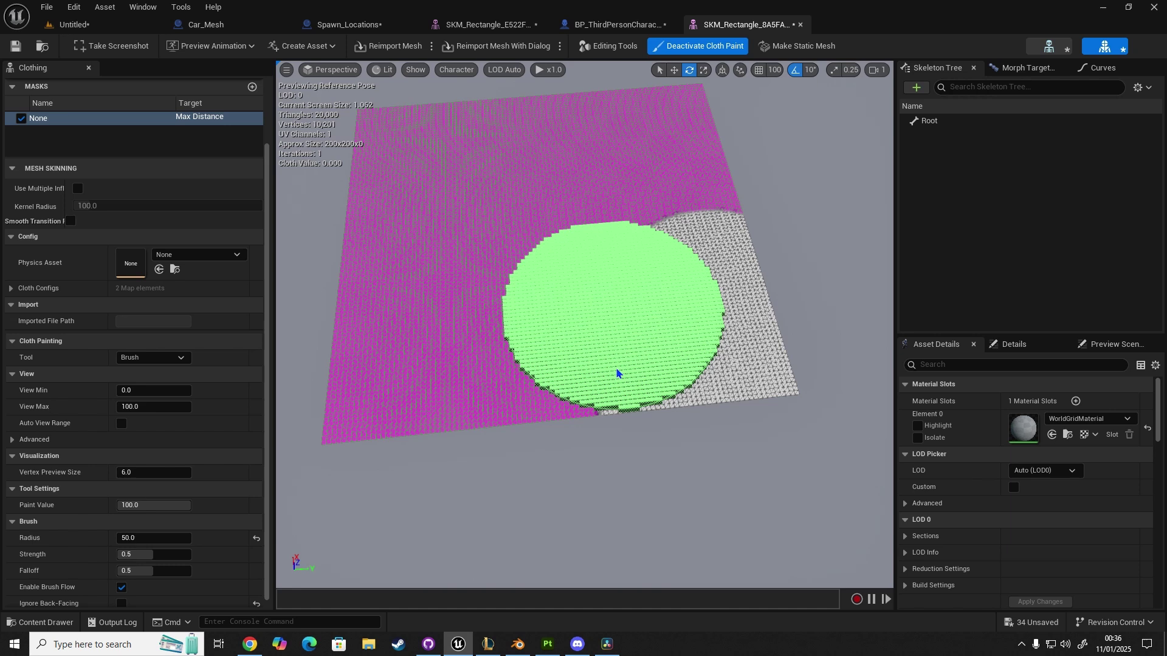
mouse_move(586, 342)
left_mouse_down()
mouse_move(675, 235)
mouse_move(542, 249)
mouse_move(681, 180)
mouse_move(672, 117)
mouse_move(555, 104)
mouse_move(430, 169)
mouse_move(396, 235)
mouse_move(437, 264)
mouse_move(382, 294)
mouse_move(486, 365)
mouse_move(472, 420)
mouse_move(423, 477)
left_mouse_up()
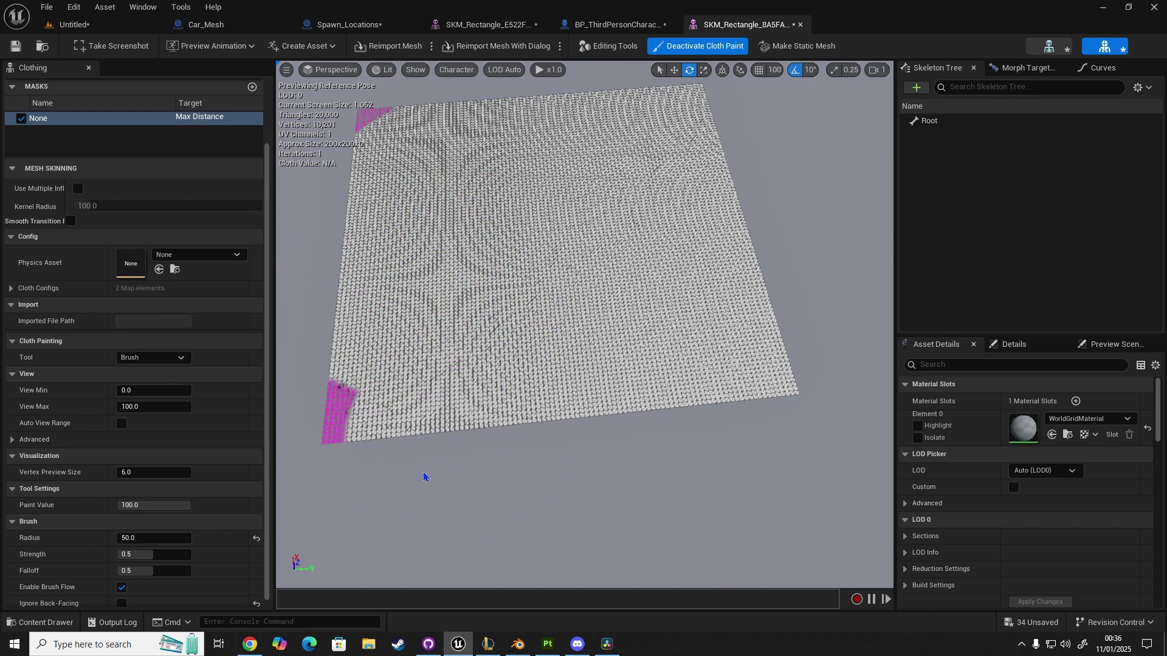
mouse_move(406, 428)
left_mouse_down()
mouse_move(395, 325)
mouse_move(407, 316)
mouse_move(413, 193)
mouse_move(451, 156)
mouse_move(464, 182)
mouse_move(410, 197)
mouse_move(422, 235)
mouse_move(667, 391)
mouse_move(589, 122)
mouse_move(632, 81)
left_mouse_up()
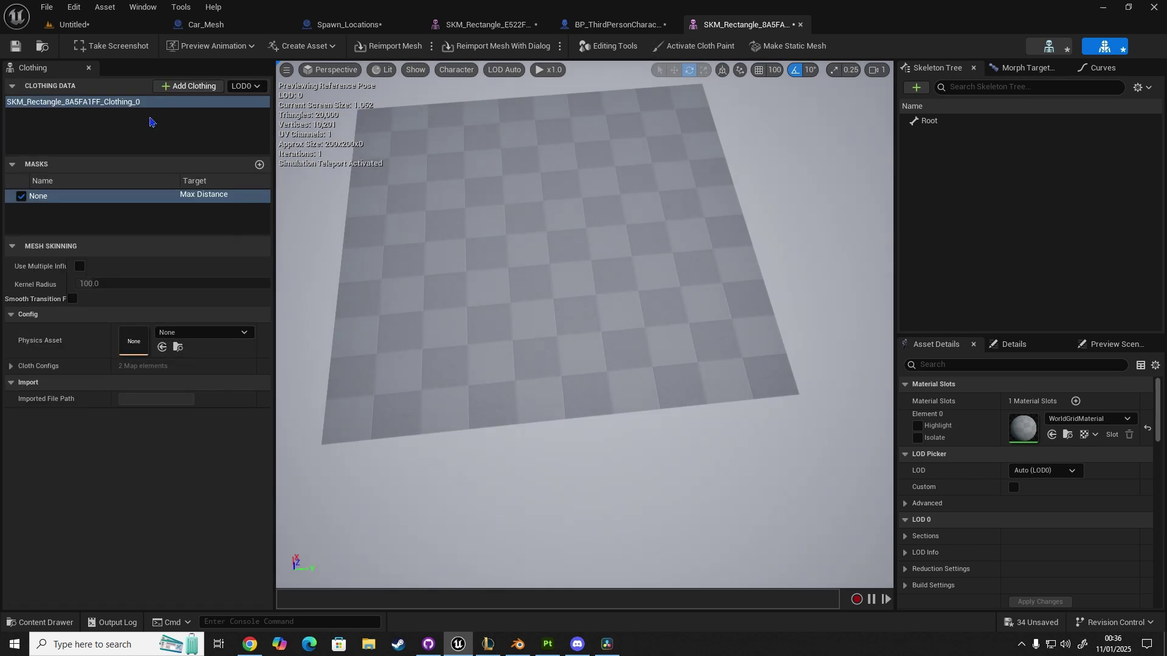
Apply the painted clothing data to the rectangle's LOD0 section and save the skeletal mesh asset.
right_click(434, 270)
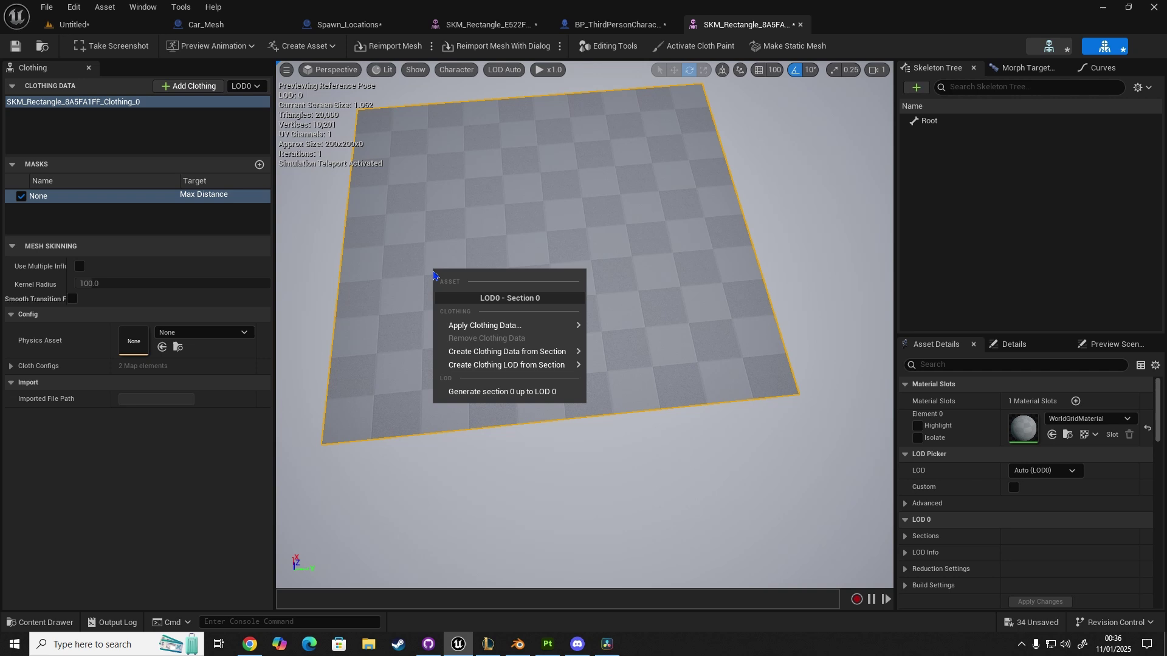
mouse_move(482, 328)
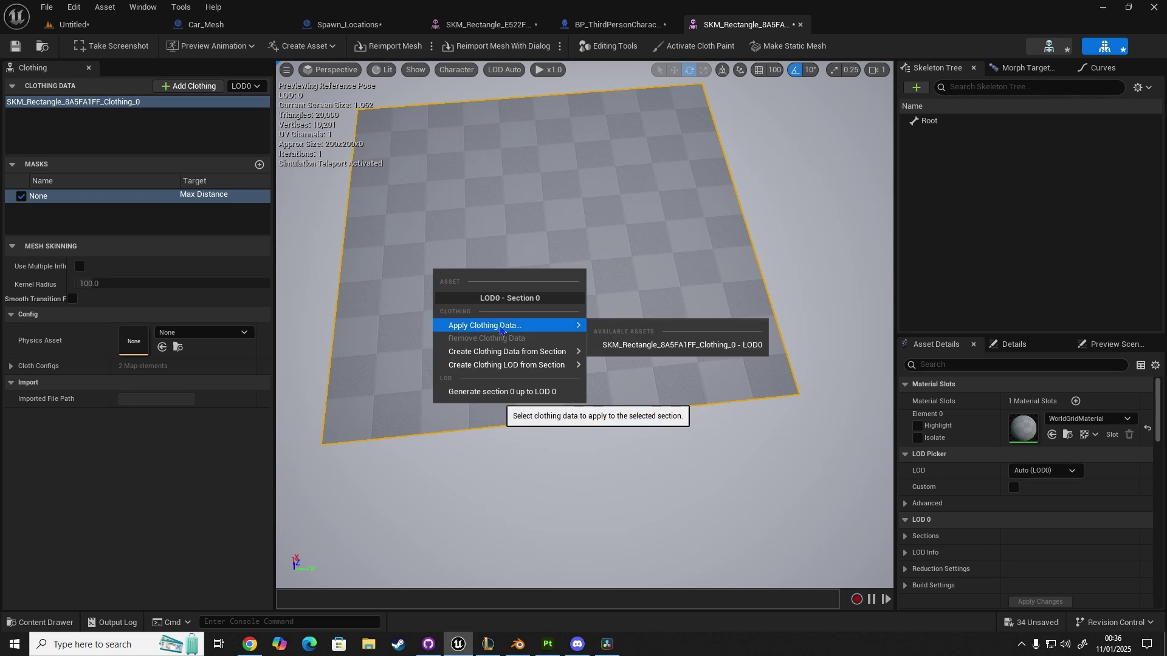
left_click(648, 345)
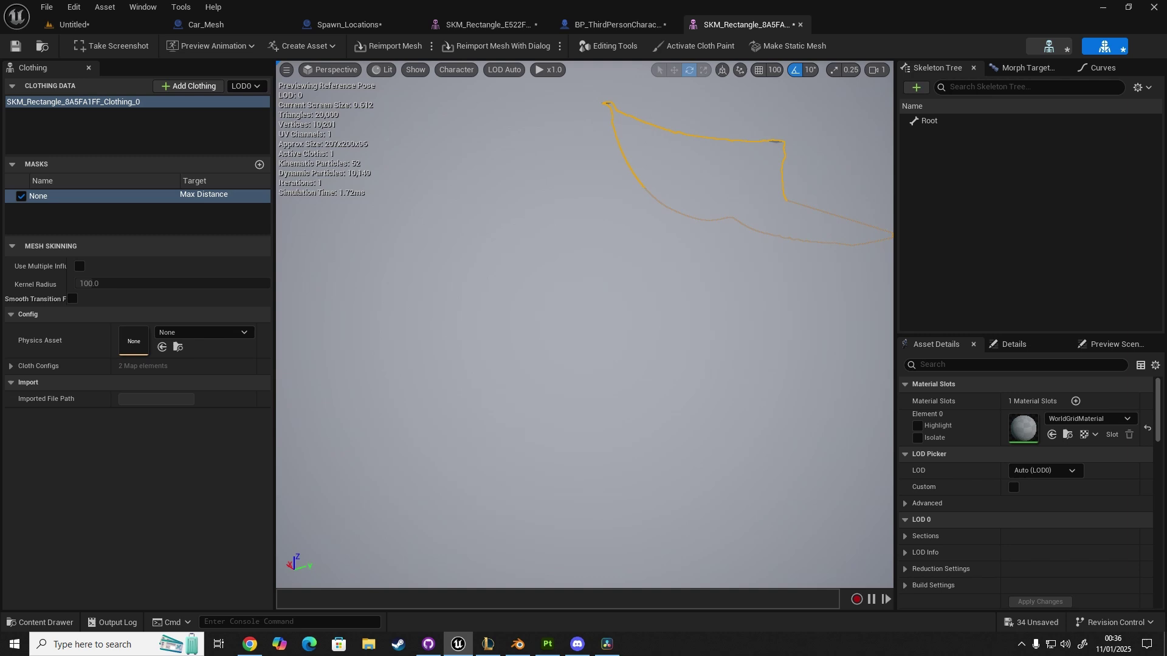
mouse_move(414, 194)
right_mouse_down()
mouse_move(365, 195)
mouse_move(414, 195)
right_mouse_up()
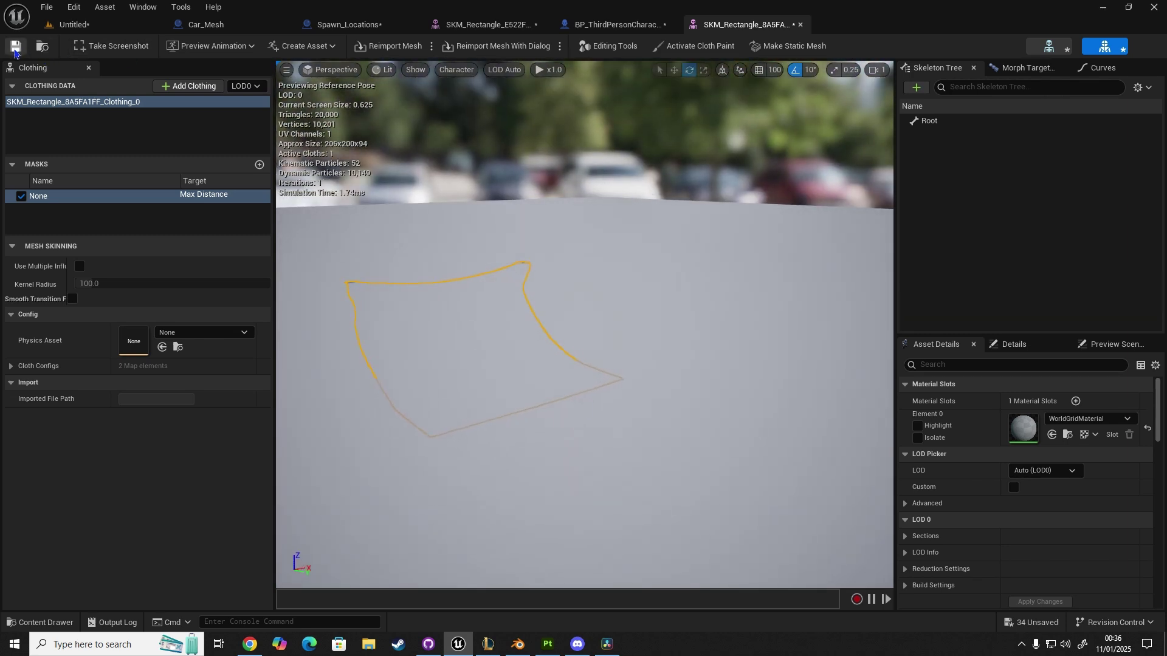
left_click(15, 49)
Return to the Untitled level, simulate it to examine how the upright cloth hangs, and stop the simulation.
left_click(110, 25)
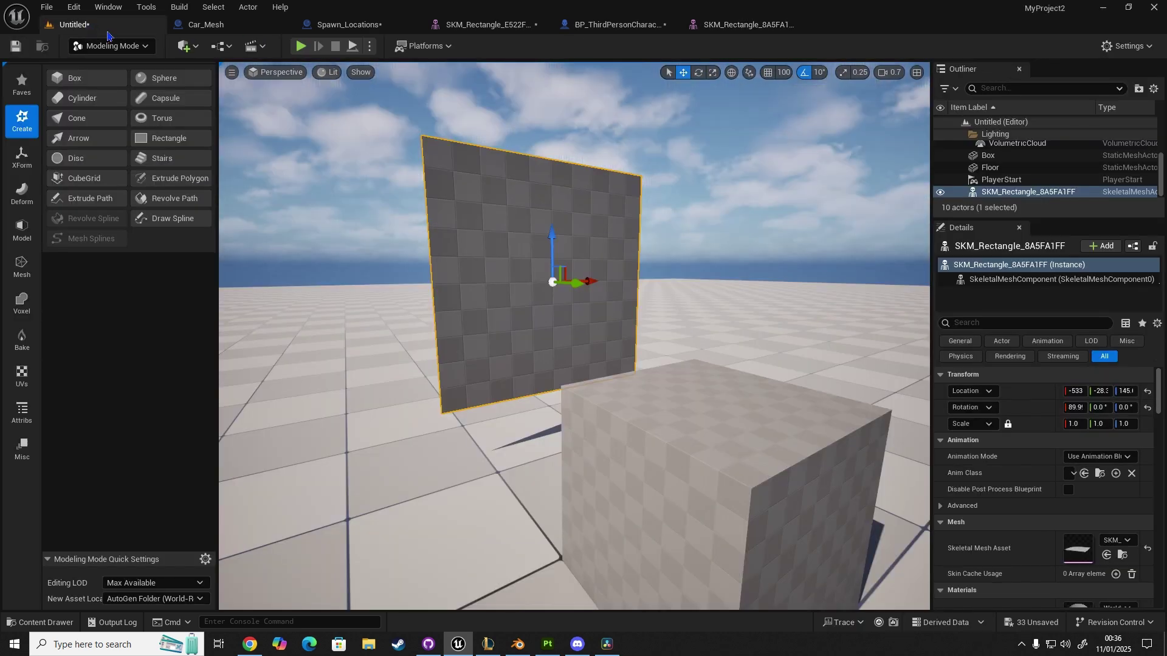
right_click_drag(492, 320, 517, 328)
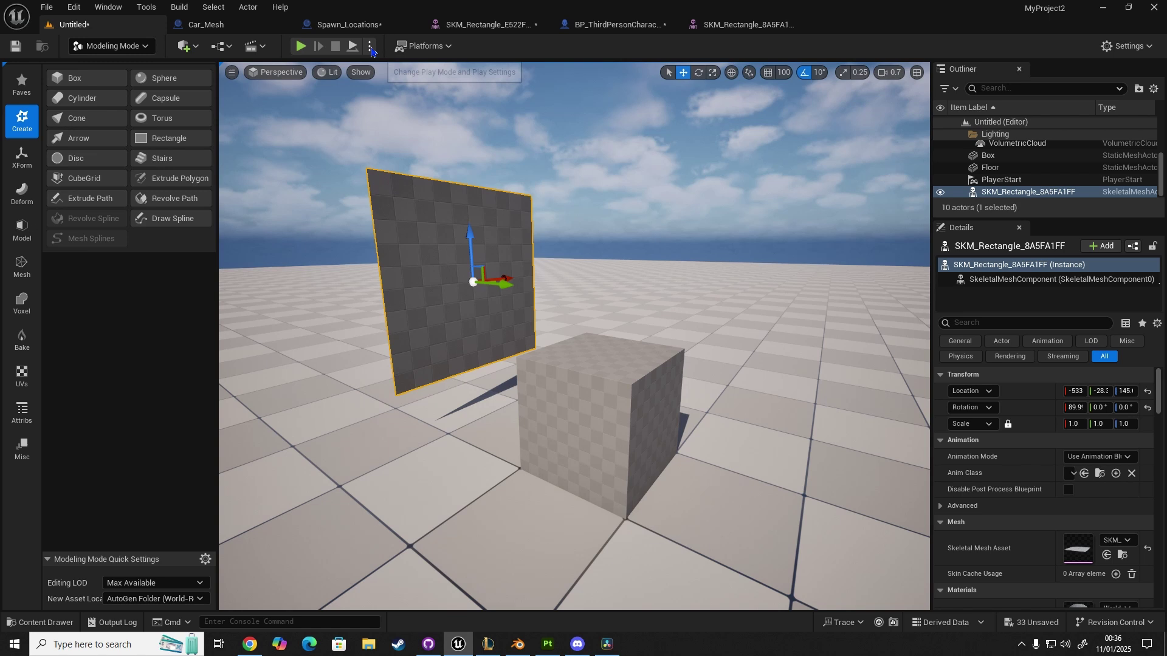
left_click(371, 47)
left_click(424, 175)
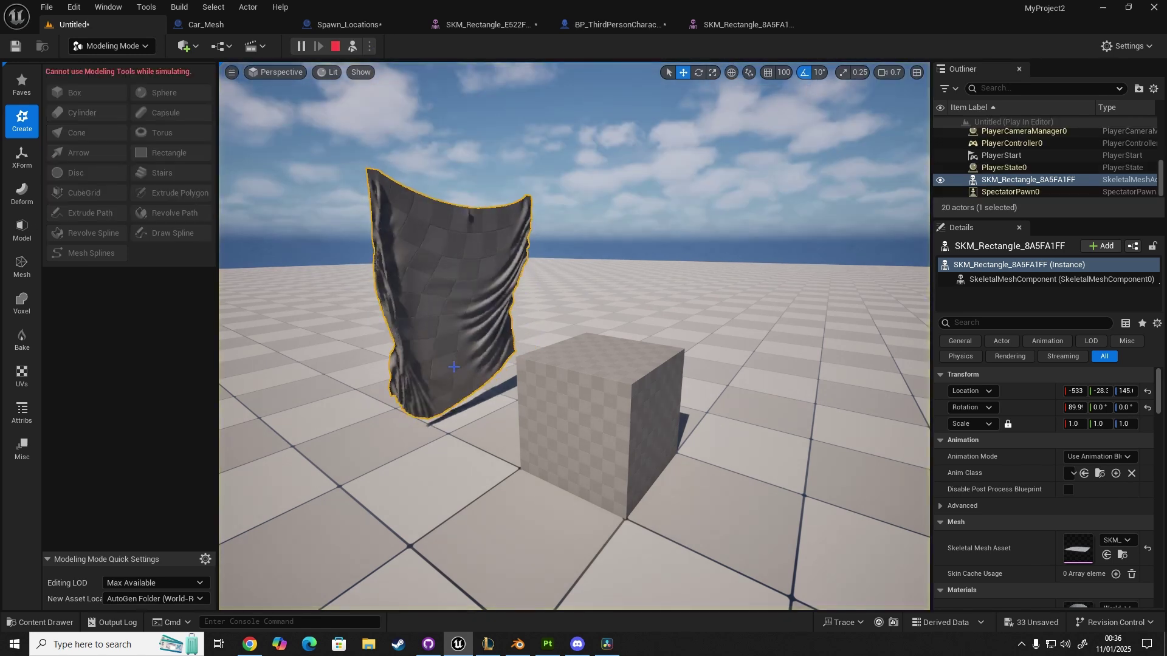
right_click_drag(454, 367, 395, 344)
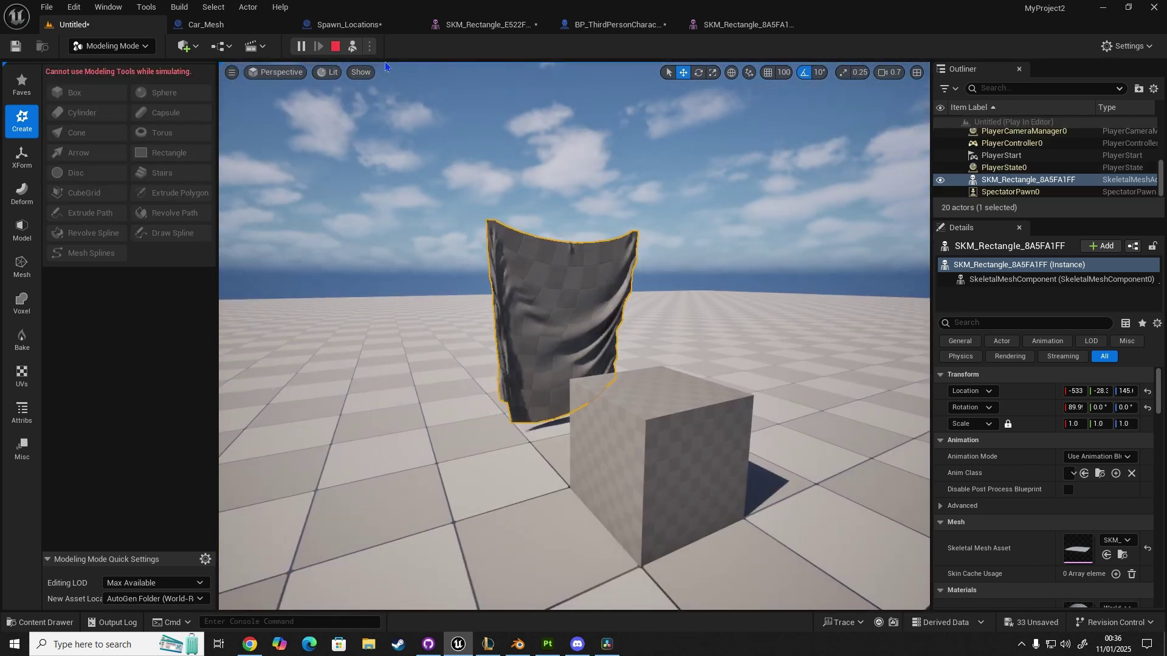
key("Escape")
Move the cloth rectangle along Y to about 178 over the box and tilt its X rotation to 50°.
left_click_drag(593, 320, 694, 349)
key("e")
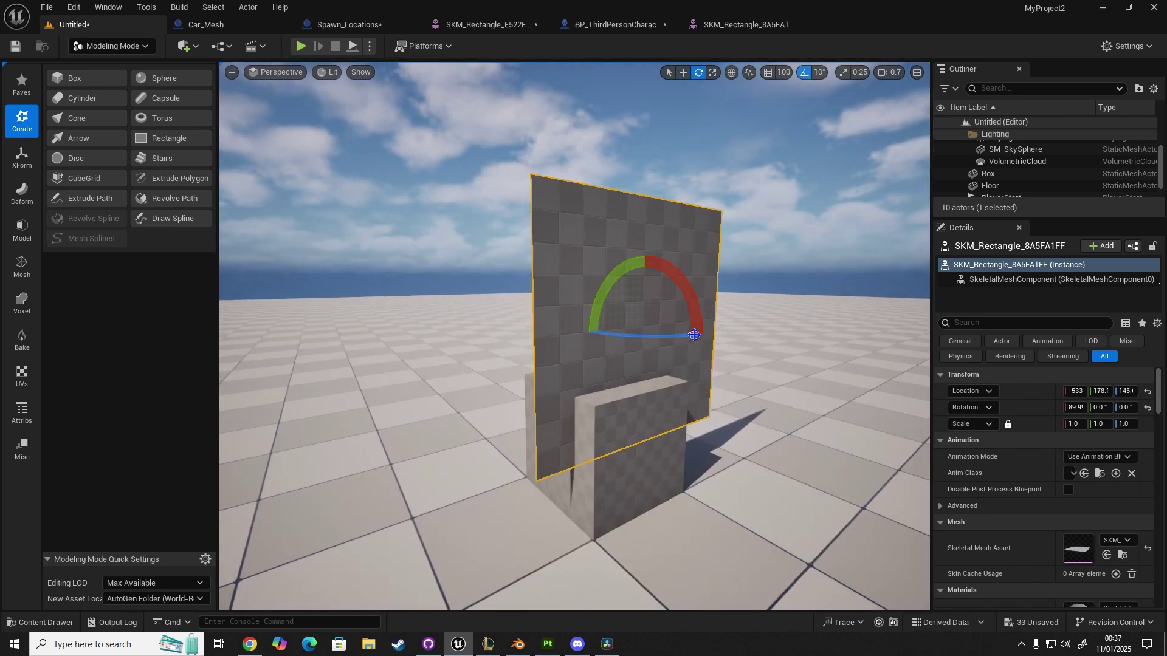
mouse_move(691, 303)
left_mouse_down()
mouse_move(645, 261)
mouse_move(685, 323)
left_mouse_up()
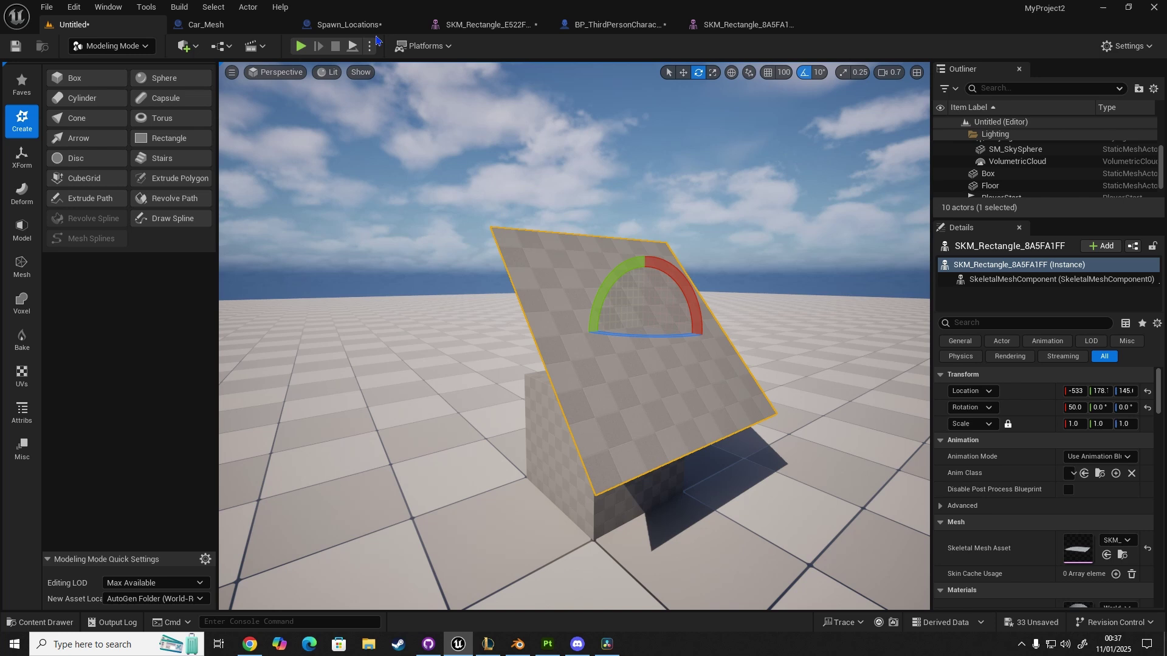
Simulate the level to examine how the tilted cloth falls against the box, and stop the simulation.
left_click(369, 54)
left_click(438, 173)
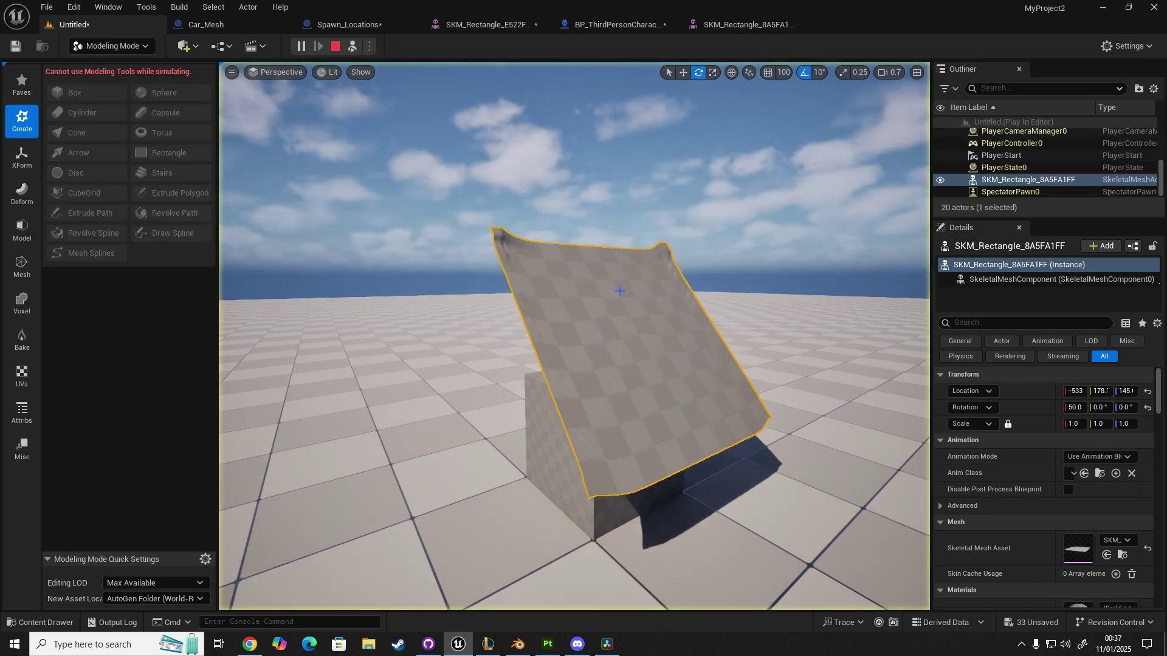
key("d")
right_click_drag(708, 502, 524, 529)
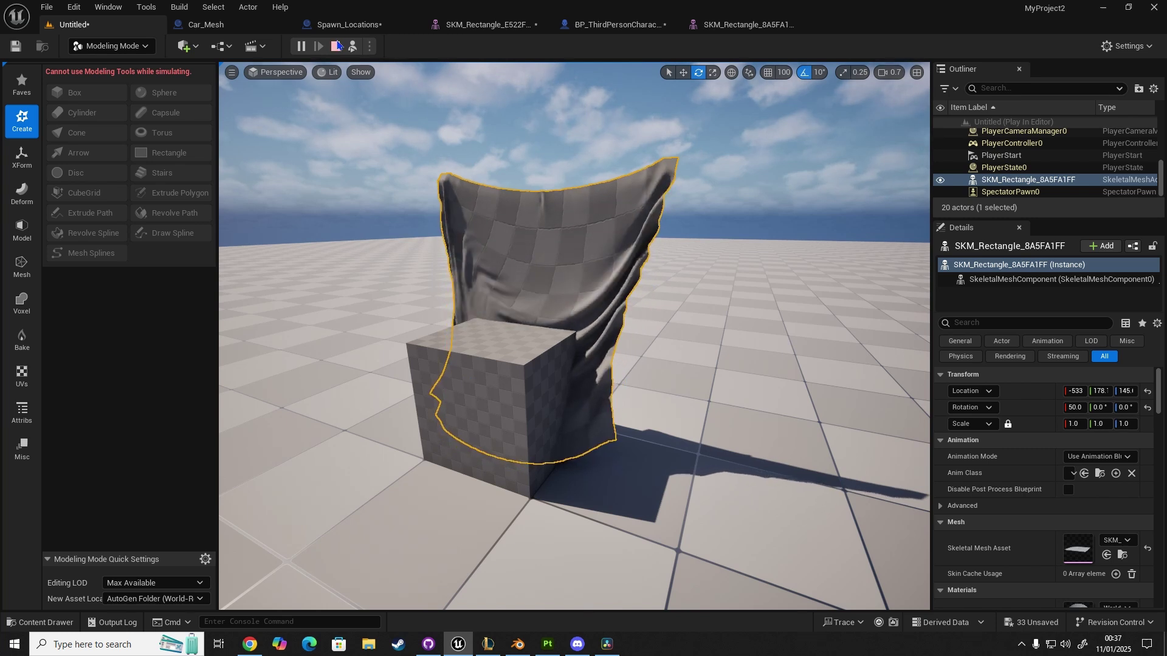
key("Escape")
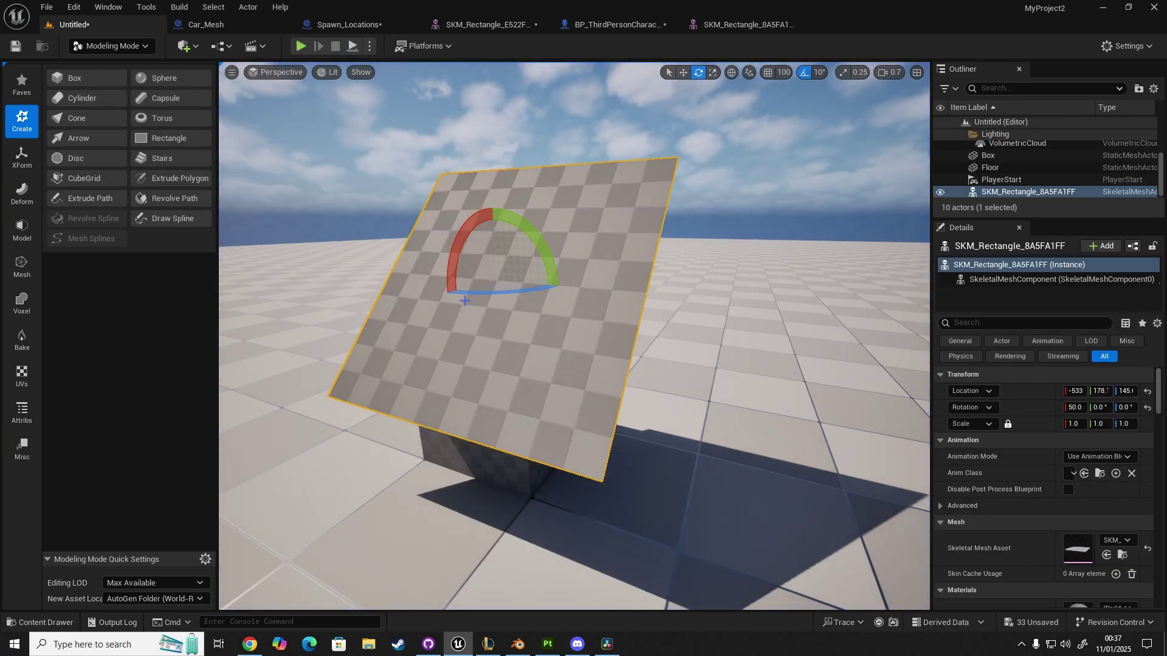
Enable Collide with Environment in the cloth rectangle's clothing settings.
scroll(989, 481, "down", 10)
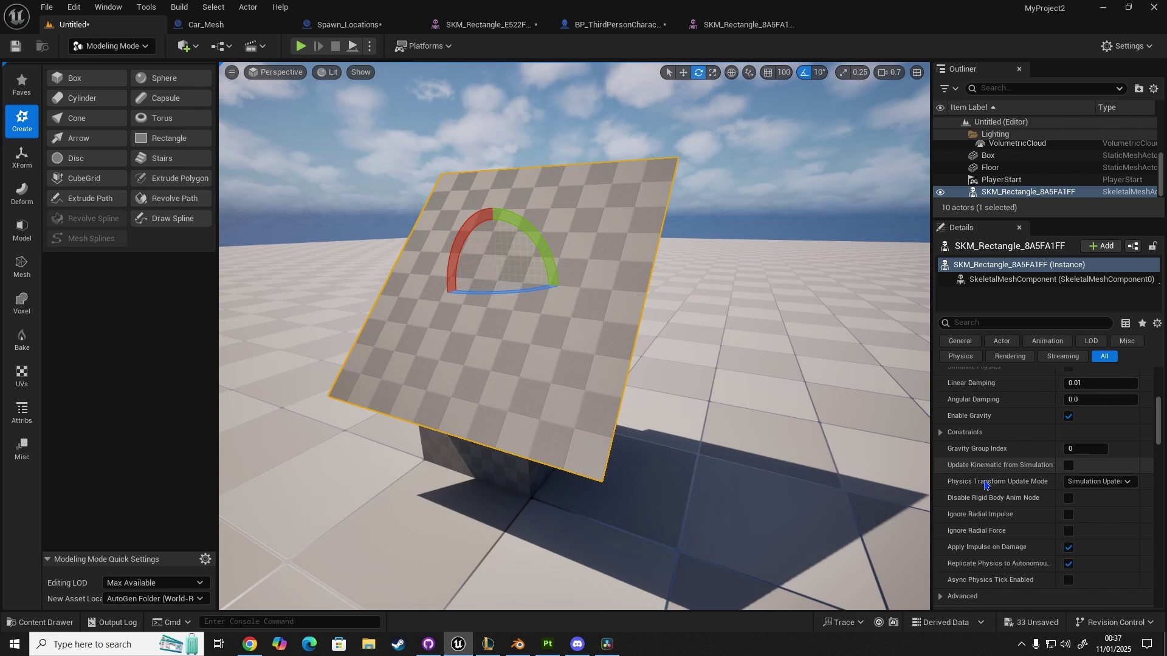
scroll(991, 481, "down", 8)
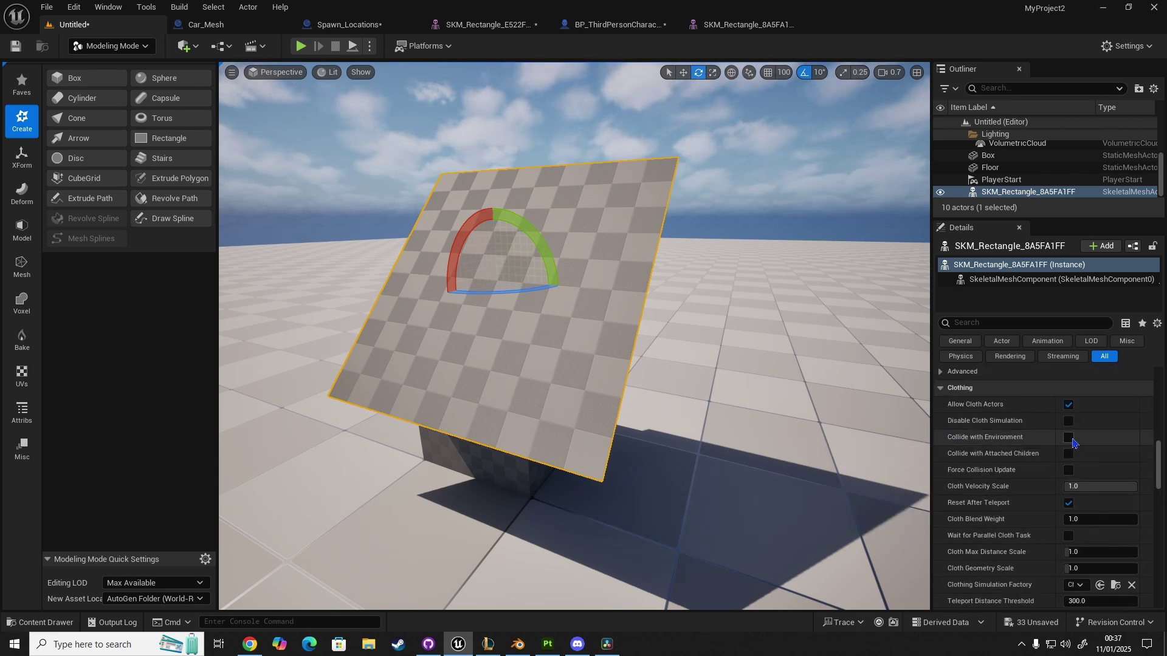
left_click(1069, 438)
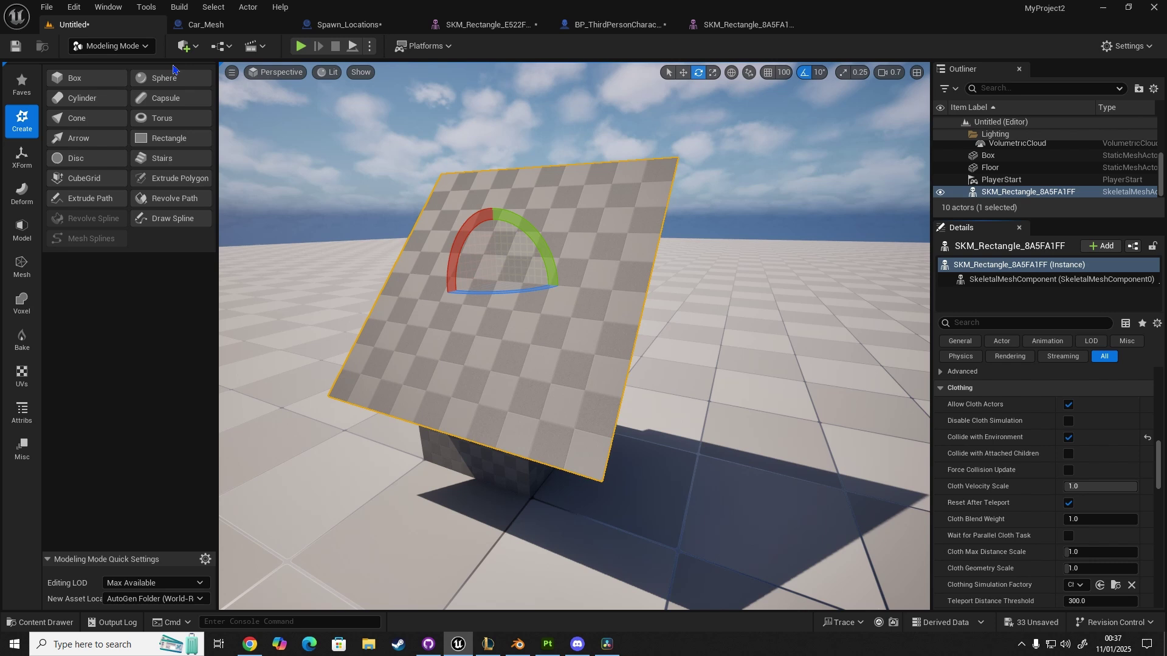
Run the simulation again to check the cloth's environment collision with the box, and stop it.
right_click_drag(374, 453, 350, 335)
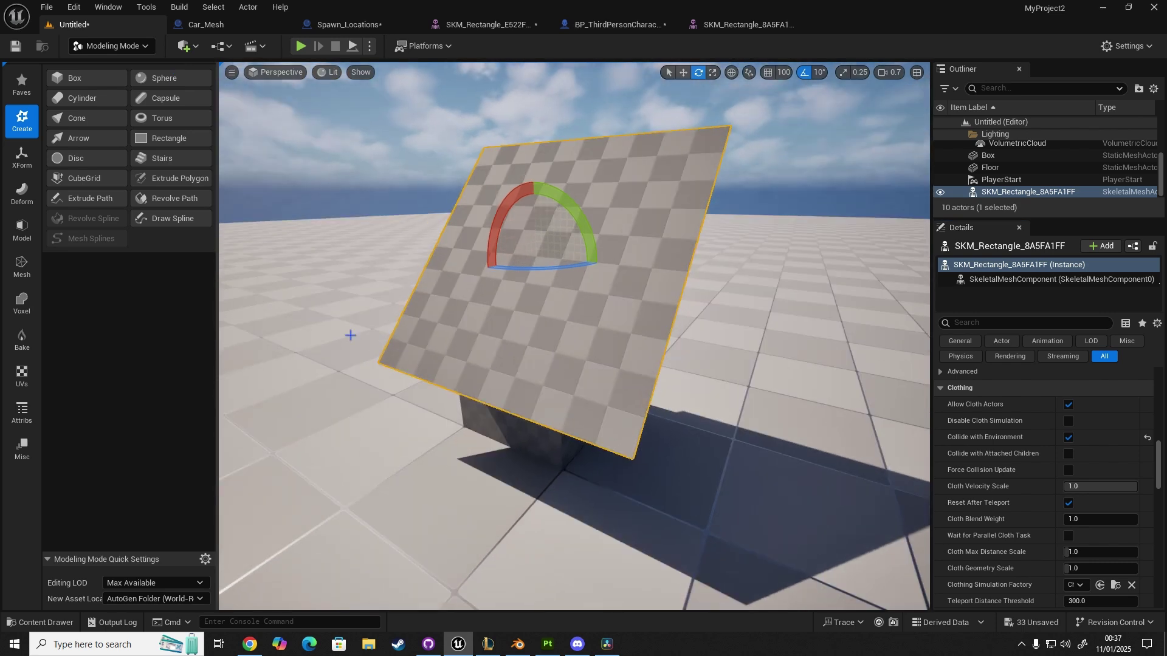
left_click(370, 46)
left_click(417, 165)
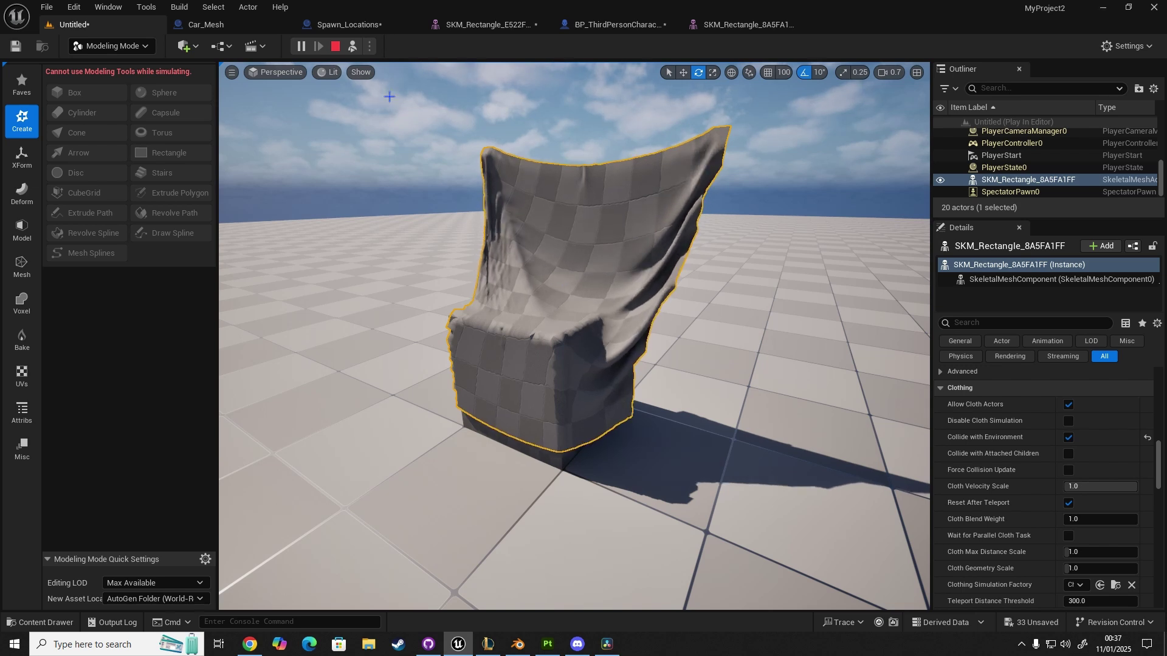
left_click(336, 47)
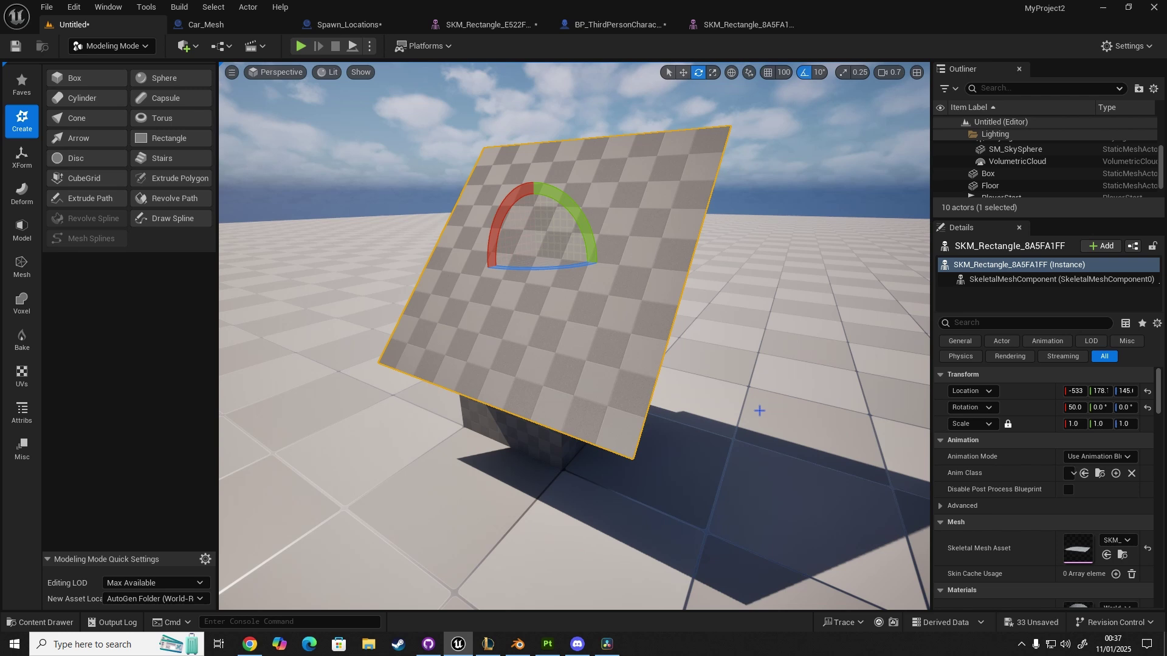
Select the box beneath the cloth and set its mobility to Movable.
key("d")
right_click_drag(523, 392, 554, 416)
left_click_drag(557, 446, 502, 352, "alt")
left_click_drag(458, 389, 468, 389, "alt")
left_click(474, 392)
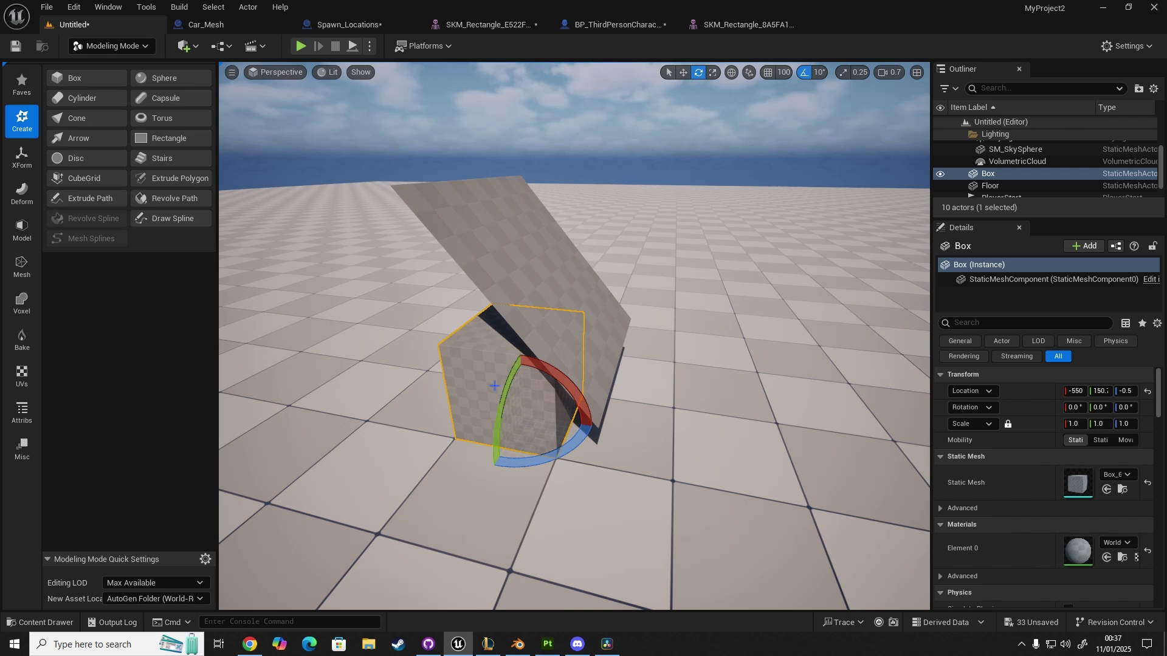
scroll(997, 450, "down", 5)
scroll(999, 449, "up", 5)
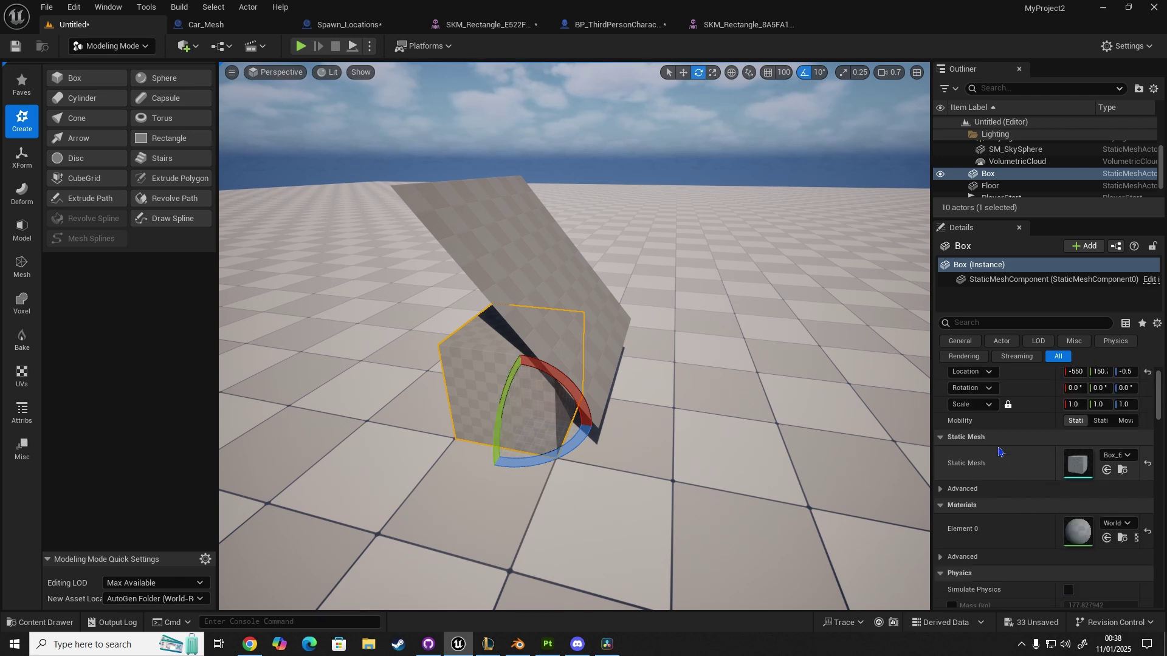
left_click(1130, 444)
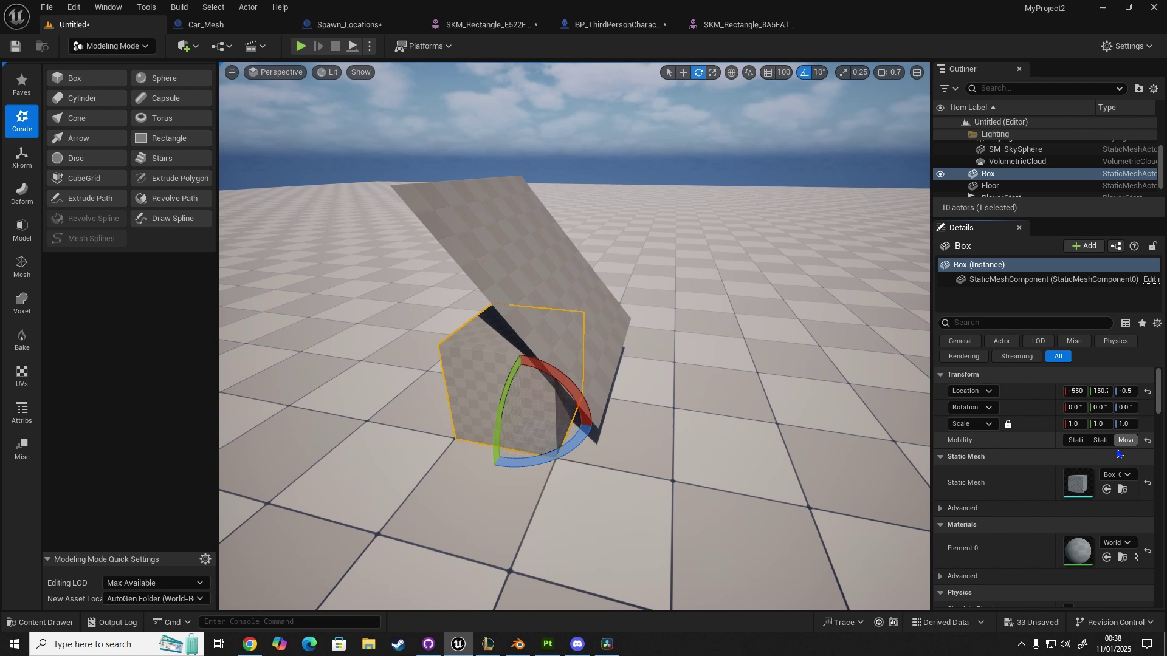
Simulate the level, examine from several sides how the cloth drapes against the movable box, and stop the simulation.
left_click(369, 46)
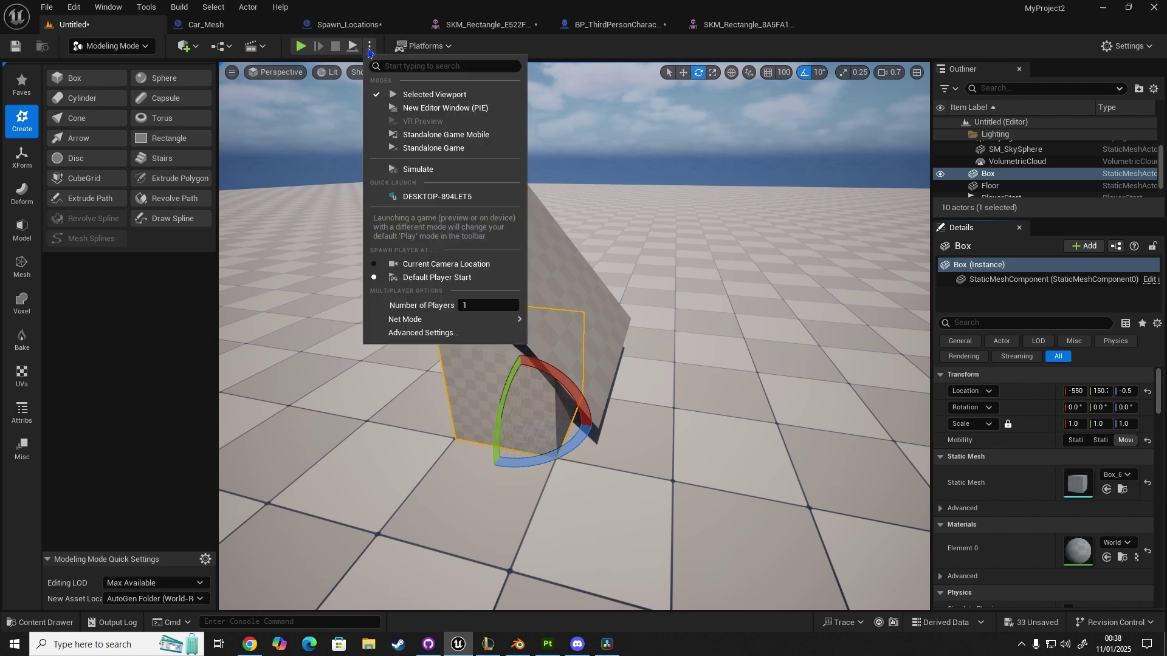
left_click(449, 170)
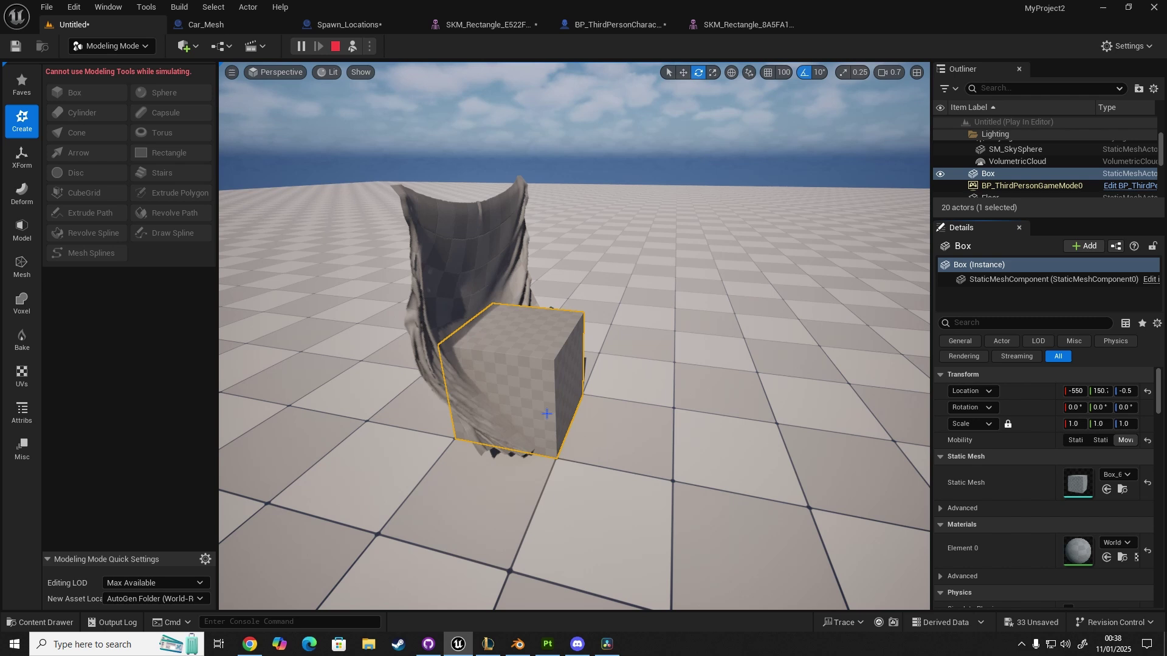
left_click_drag(375, 341, 224, 356, "alt")
left_click_drag(549, 353, 486, 354, "alt")
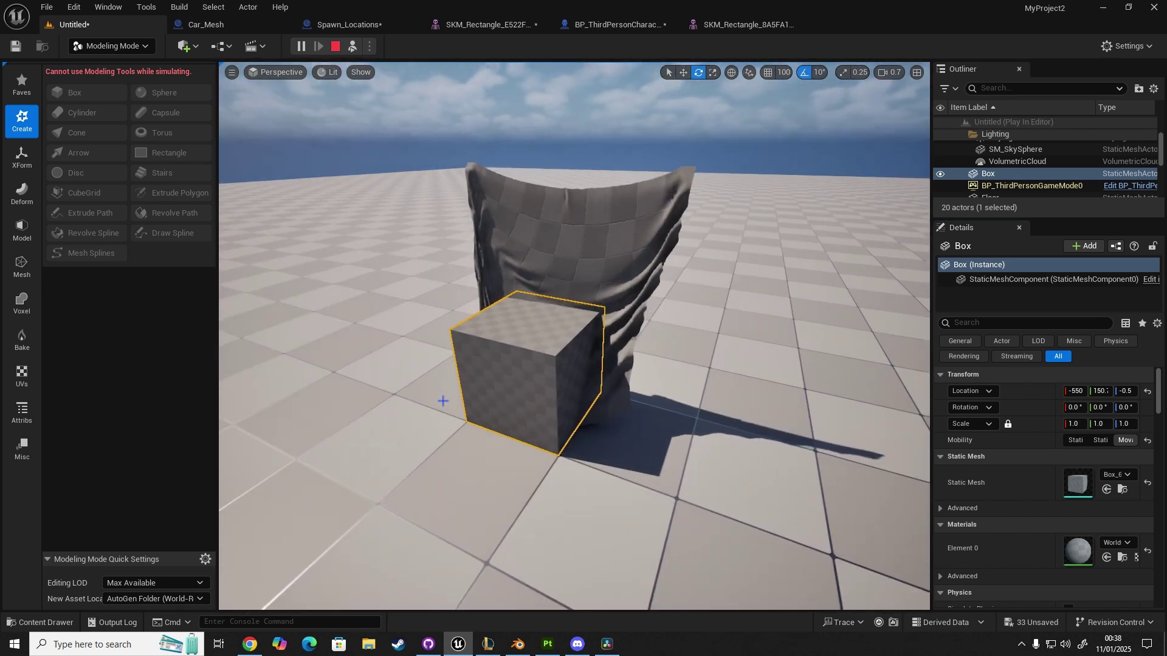
right_click_drag(443, 401, 572, 395)
key("Escape")
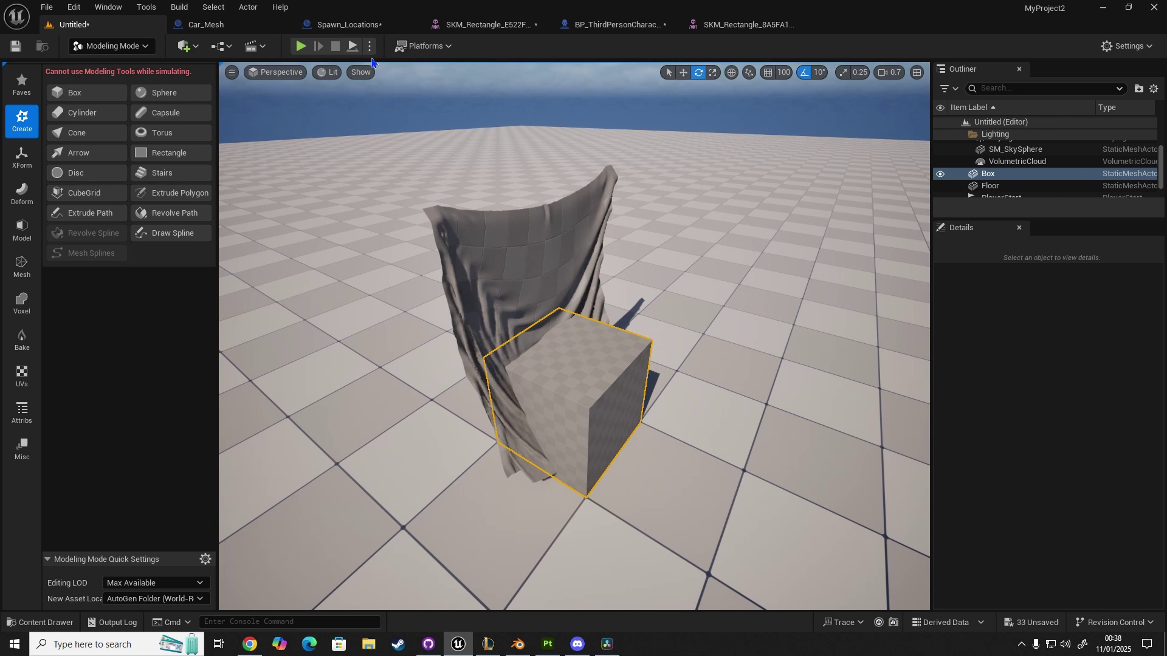
Set the box's collision preset to Custom and its object type to WorldStatic.
right_click_drag(500, 384, 586, 376)
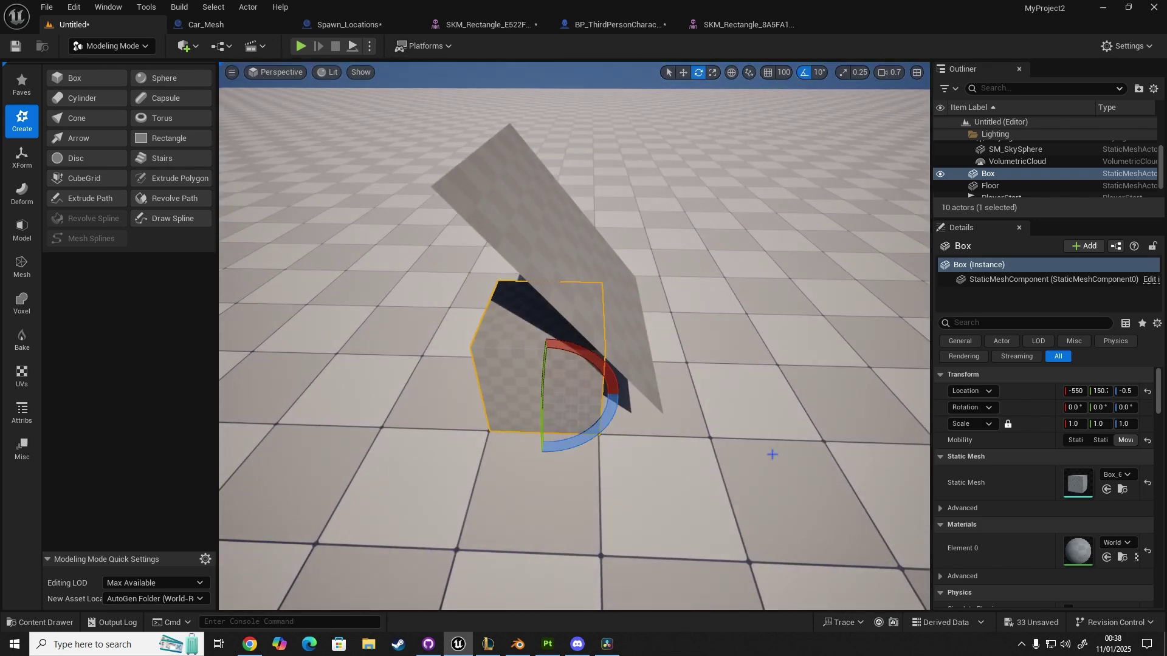
scroll(1021, 453, "down", 10)
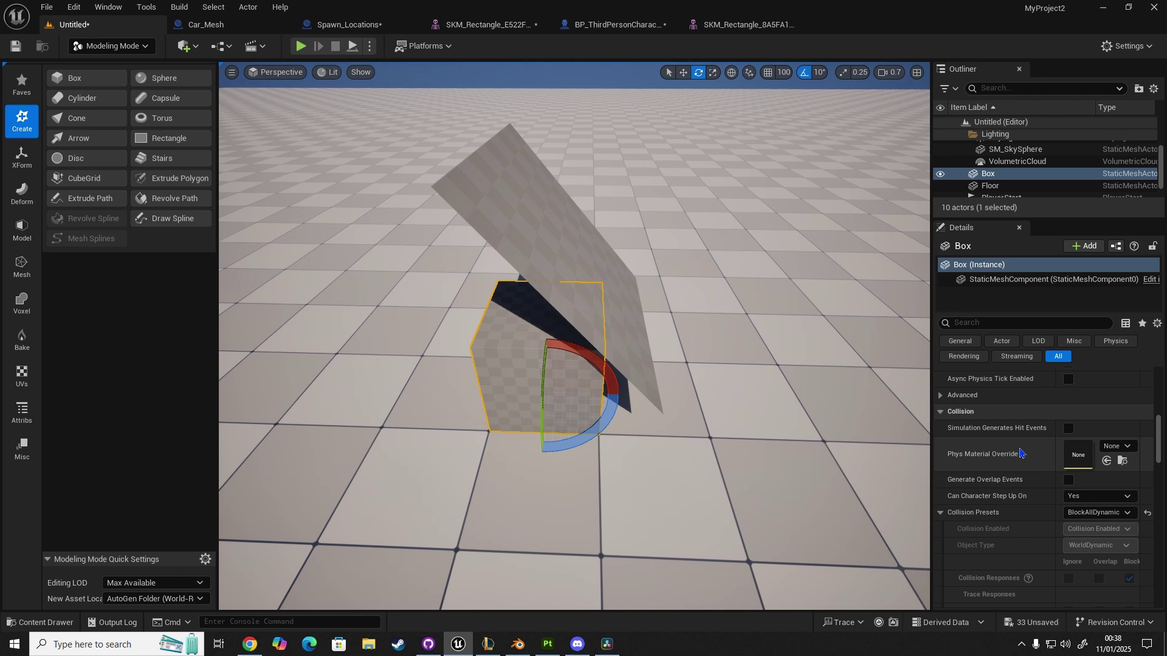
scroll(1087, 511, "down", 1)
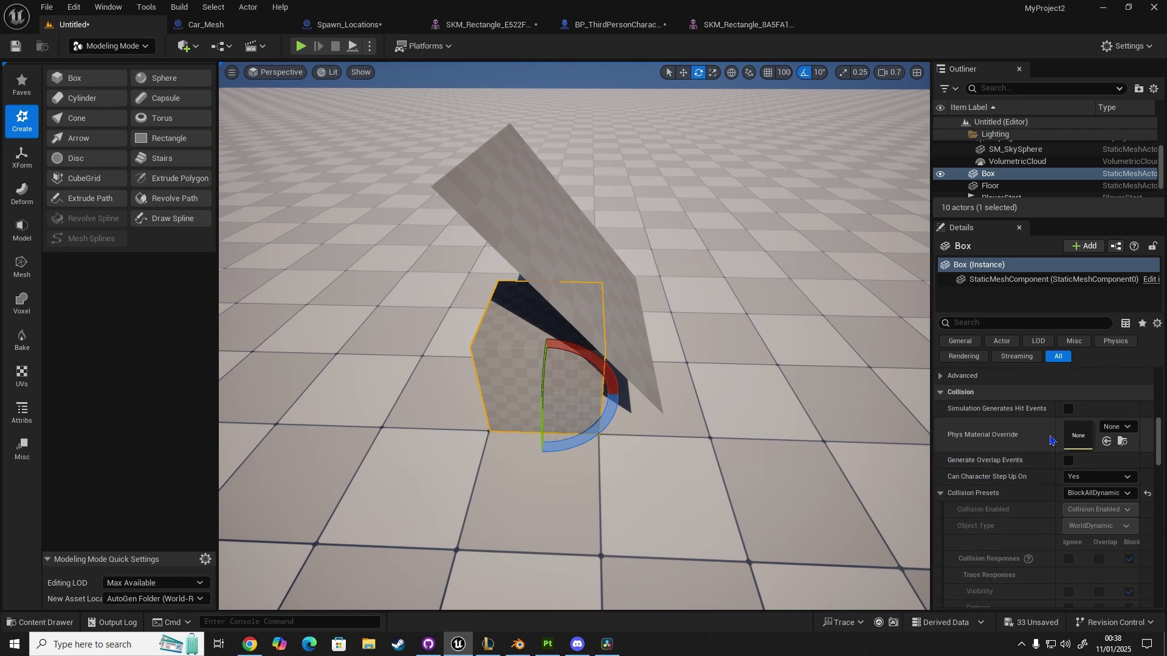
left_click(1094, 493)
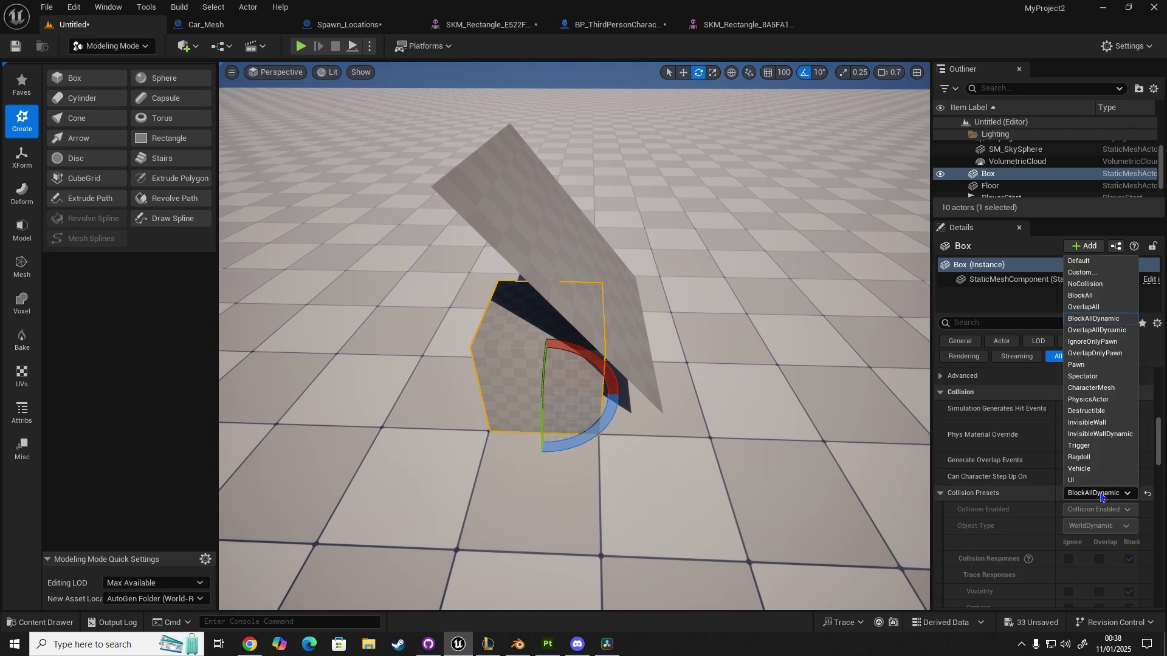
left_click(1077, 272)
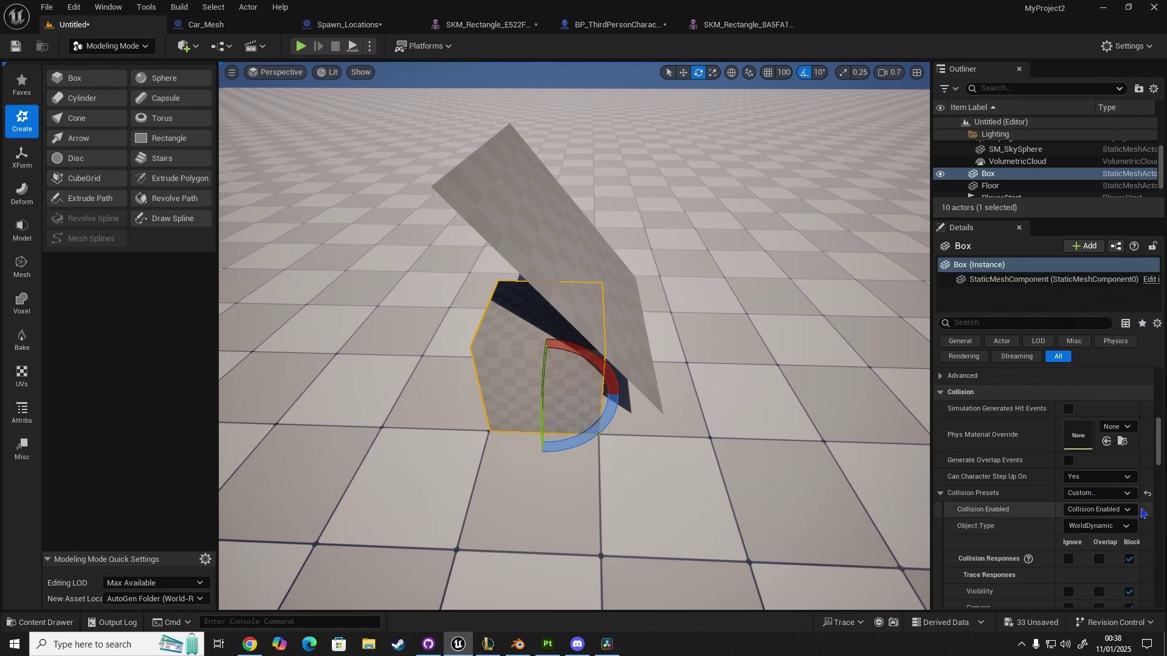
scroll(1088, 560, "down", 2)
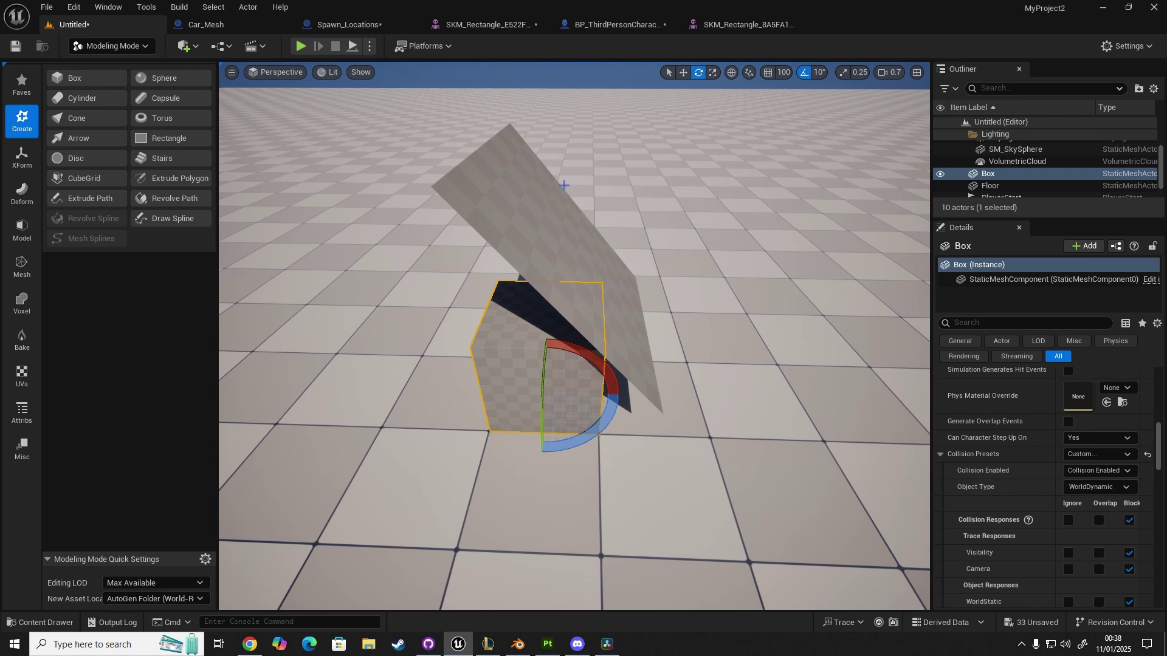
right_click_drag(617, 329, 485, 375)
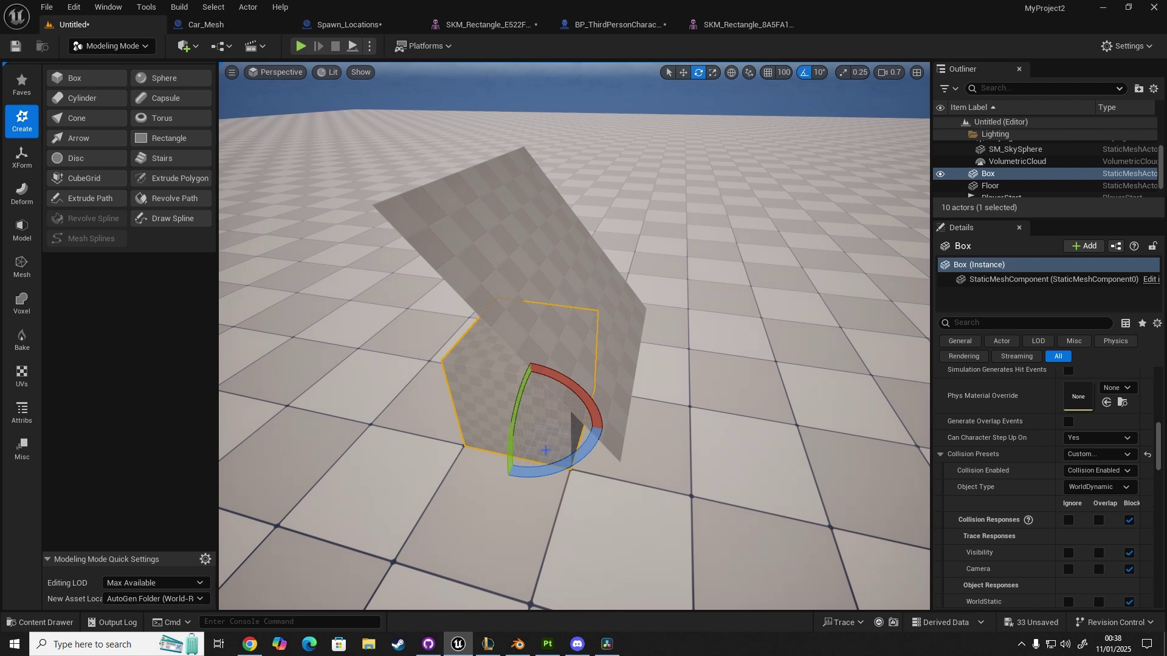
left_click(1099, 486)
left_click(1099, 502)
Simulate the level, move the box sideways under the cloth to check their collision, and stop the simulation.
left_click(370, 47)
left_click(458, 176)
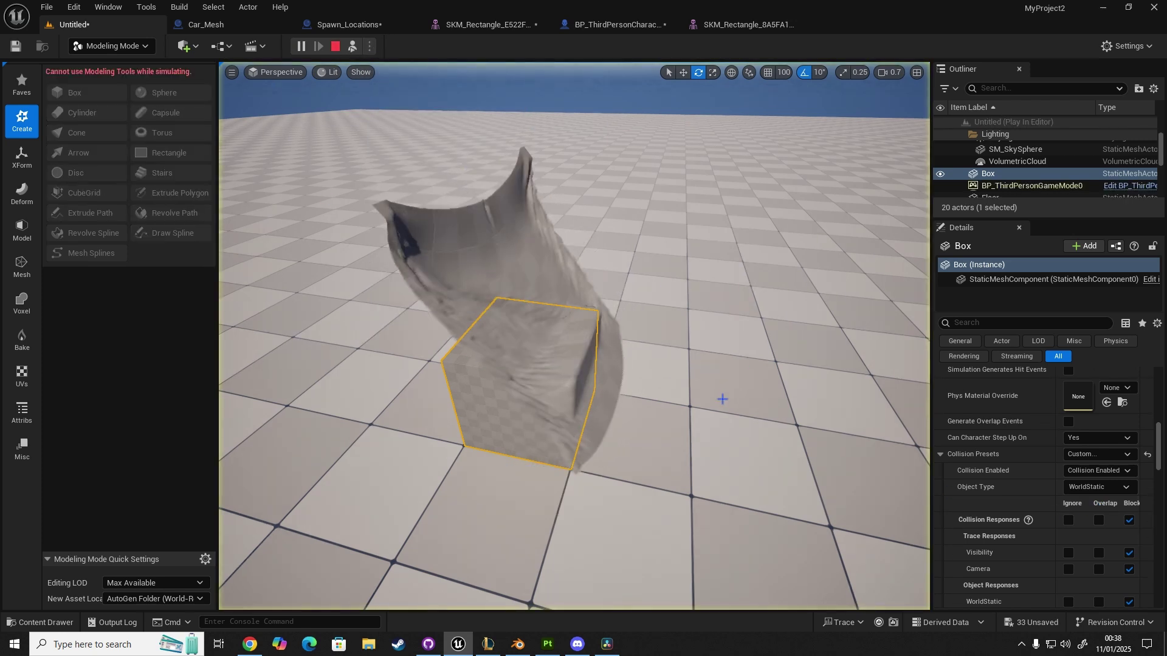
scroll(722, 398, "up", 5)
right_click_drag(563, 285, 528, 282)
left_click_drag(550, 271, 550, 292, "alt")
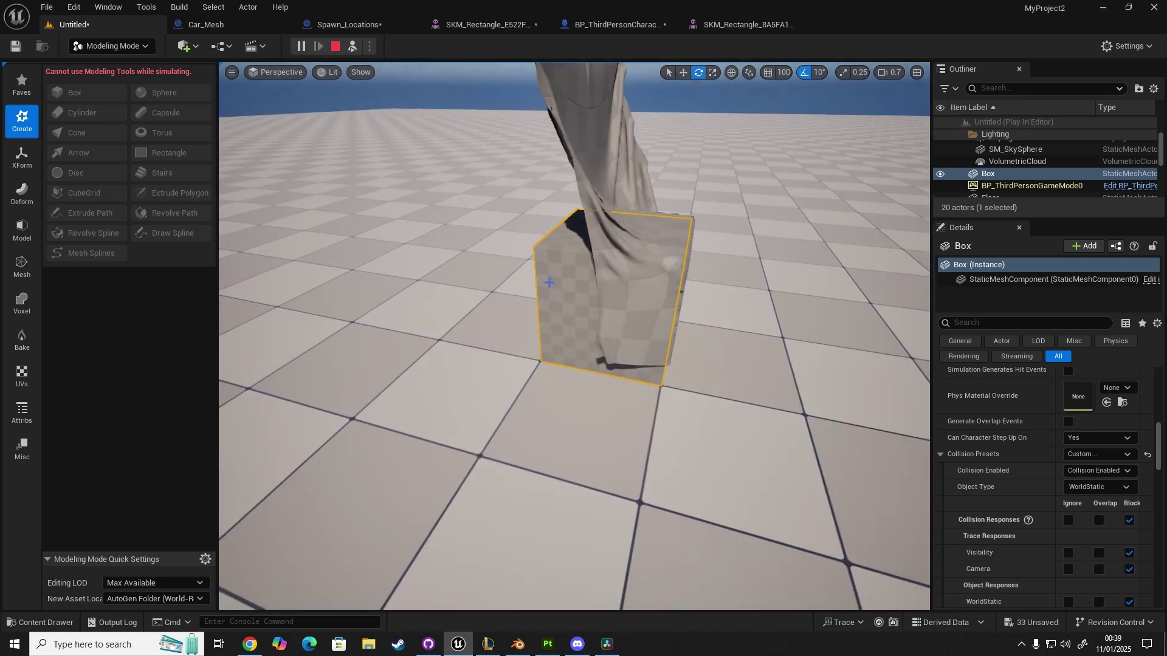
key("w")
left_click_drag(655, 350, 545, 332)
left_click_drag(727, 324, 629, 316, "alt")
left_click(335, 47)
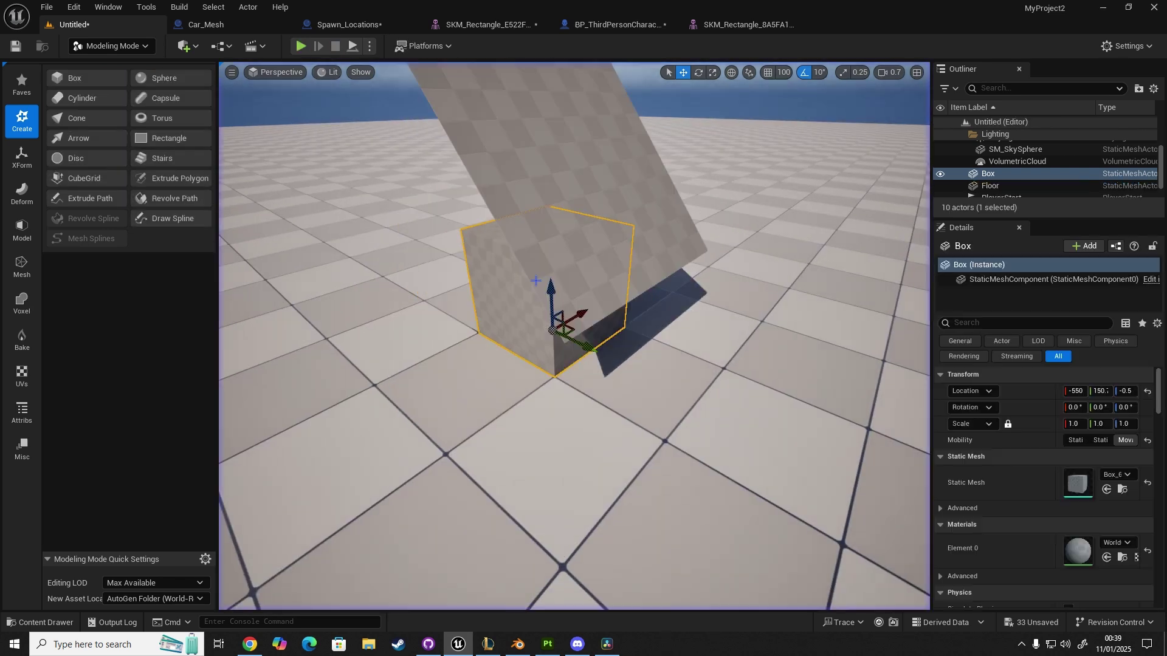
Move the cloth rectangle off the box and rotate it upright beside the box.
left_click(558, 188)
right_click_drag(558, 188, 607, 76)
left_click_drag(577, 284, 434, 273)
key("e")
left_click_drag(394, 187, 436, 214)
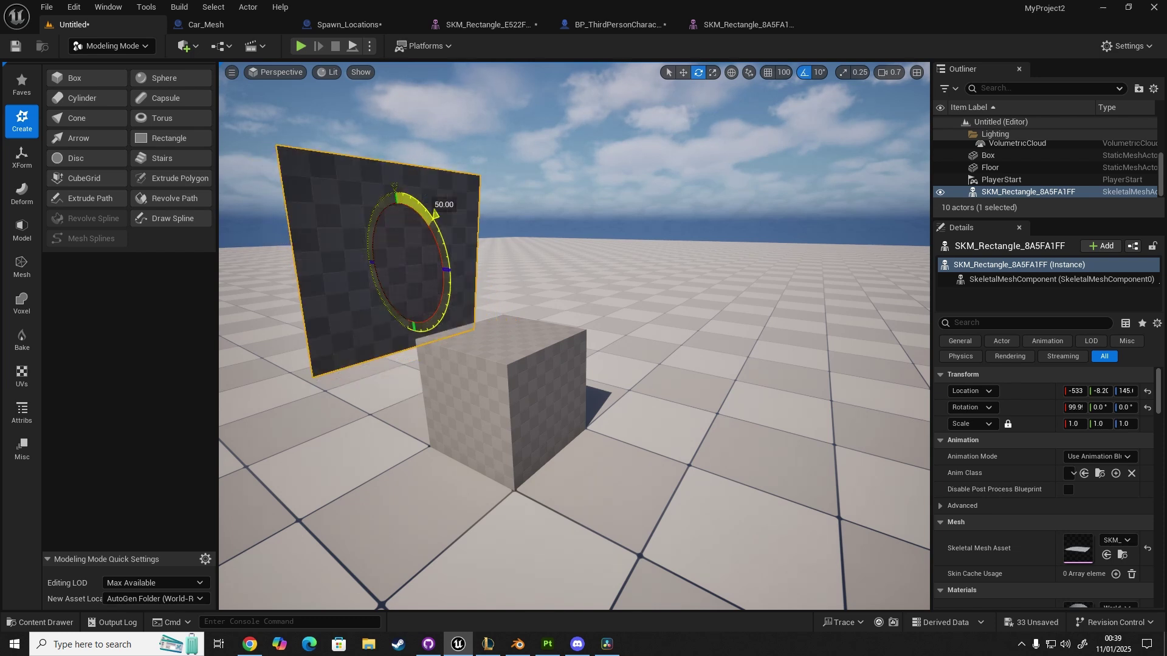
Simulate the level, push the box into the hanging cloth to test the collision, and stop the simulation.
left_click(369, 46)
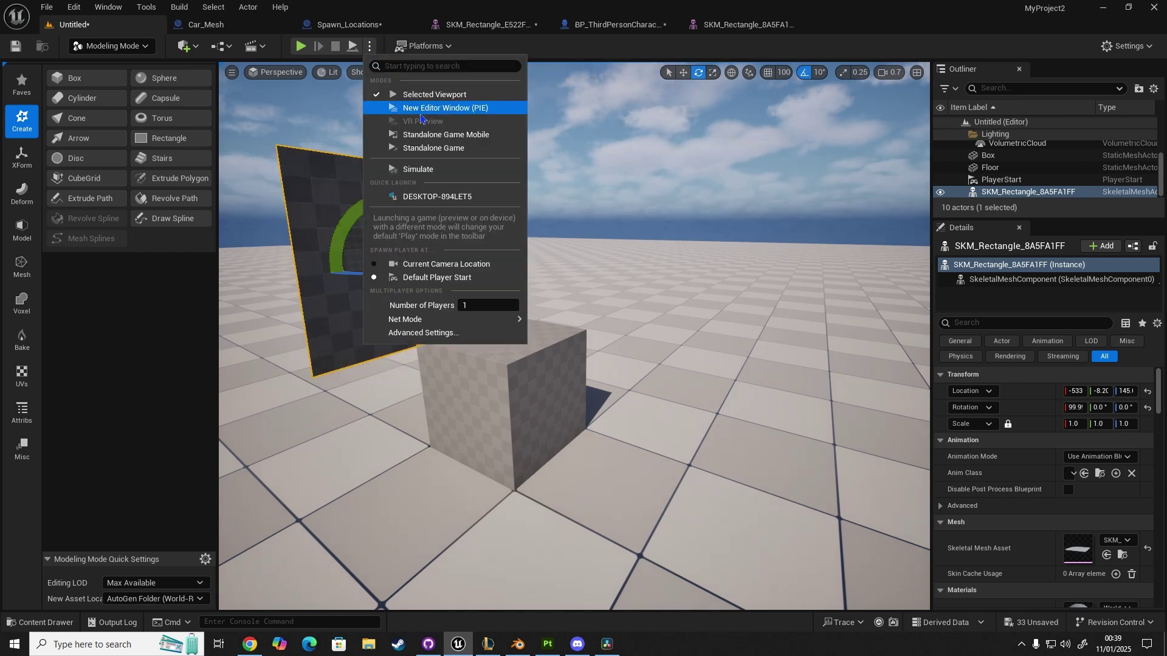
left_click(492, 339)
key("w")
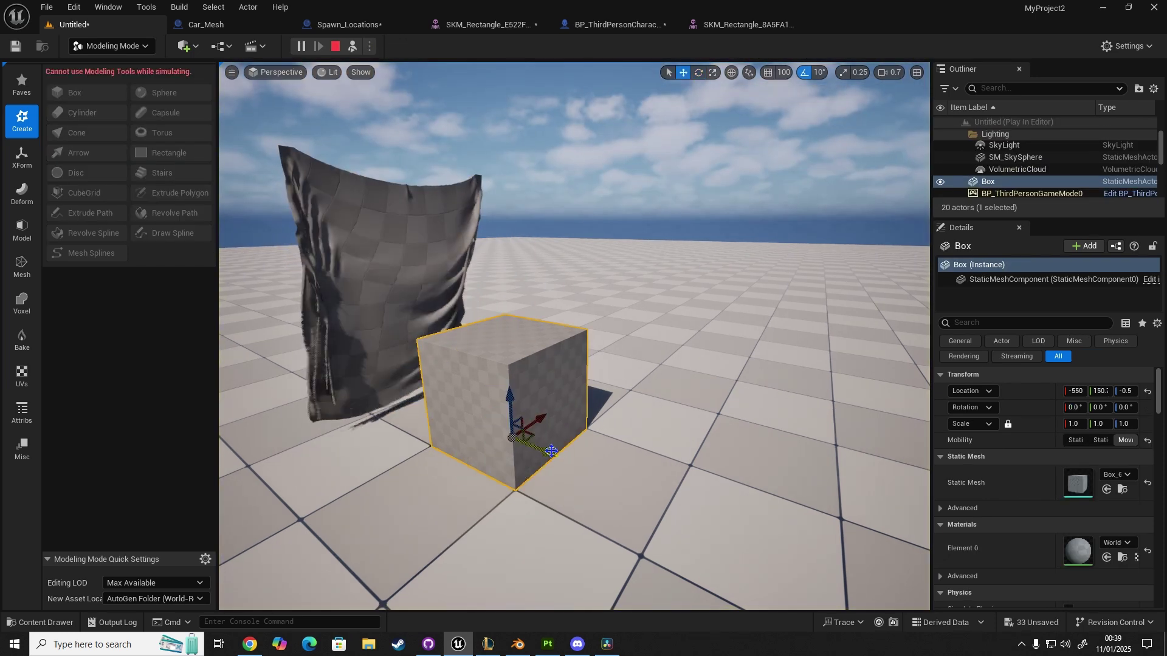
left_click_drag(541, 448, 490, 429)
left_click(336, 47)
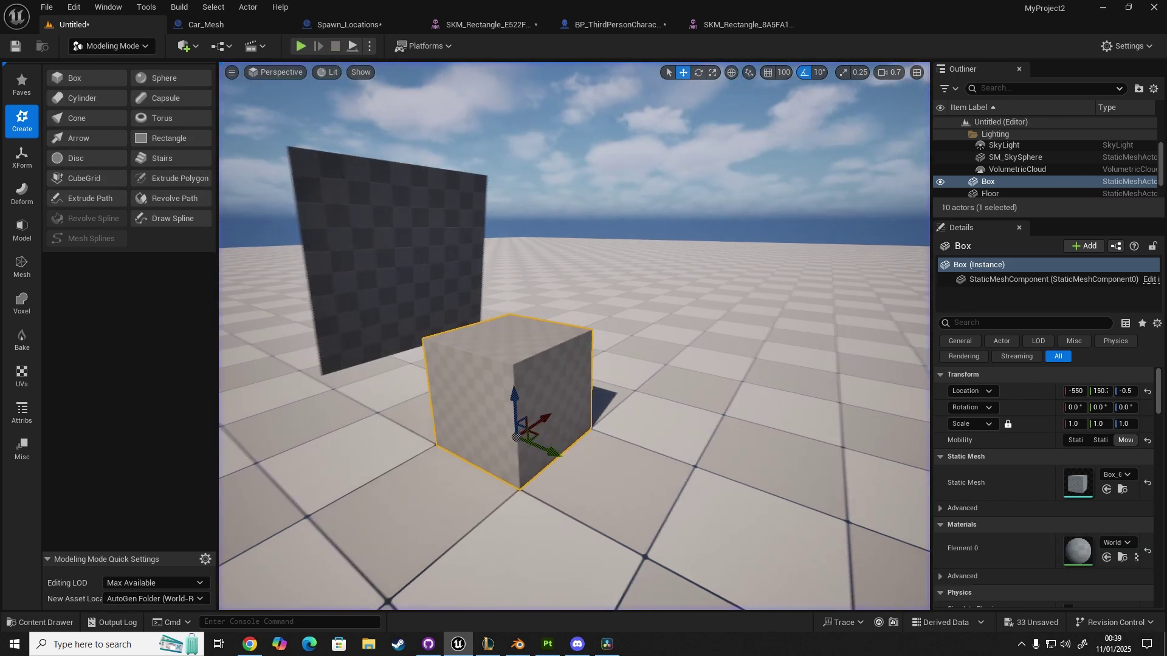
Enable Use CCD for the cloth rectangle and lower the rectangle slightly beside the box.
left_click(452, 286)
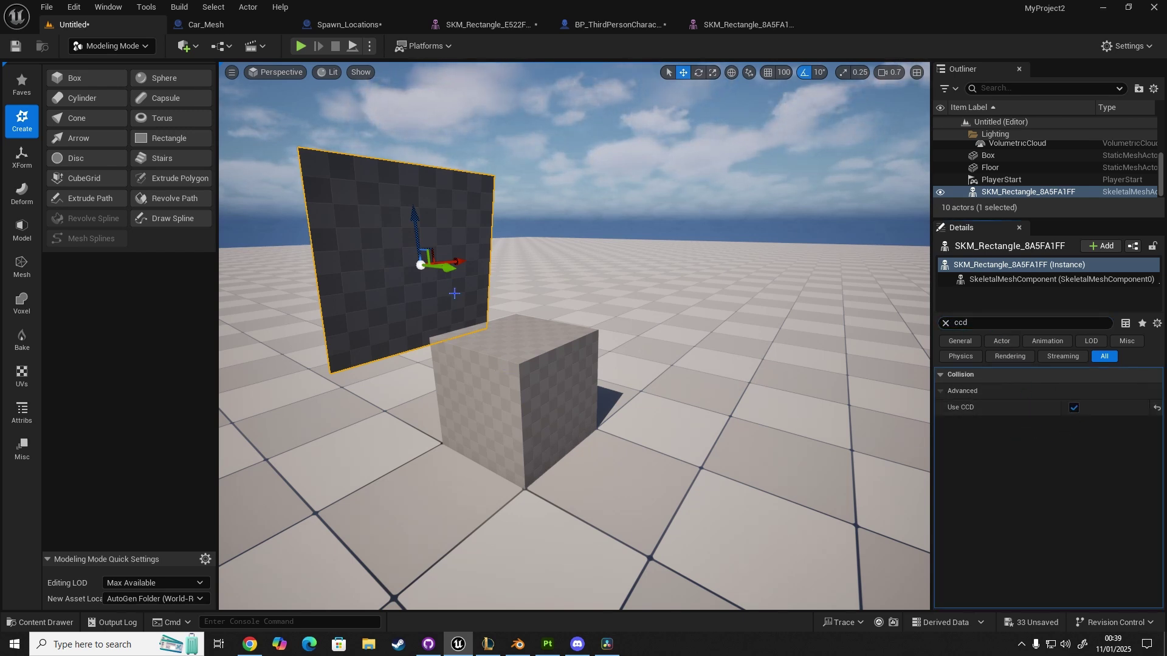
left_click_drag(415, 222, 420, 236)
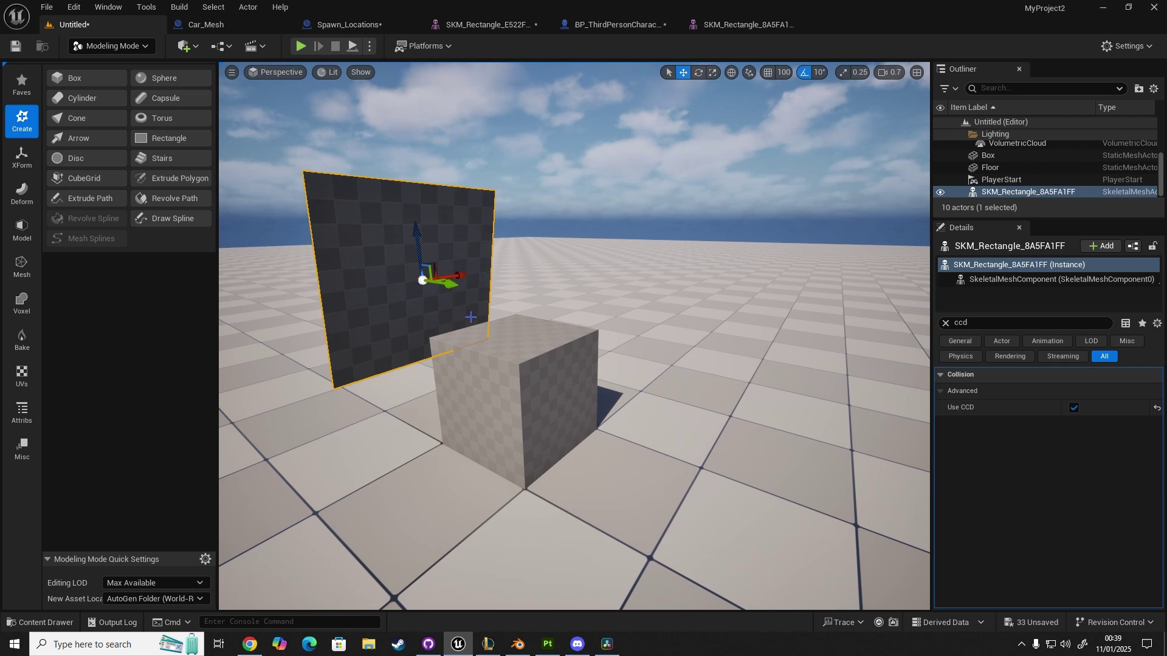
left_click_drag(474, 278, 475, 278)
Tilt the cloth rectangle beside the box to a rotation of about 90°.
left_click(518, 423)
right_click_drag(519, 423, 593, 425)
left_click(459, 249)
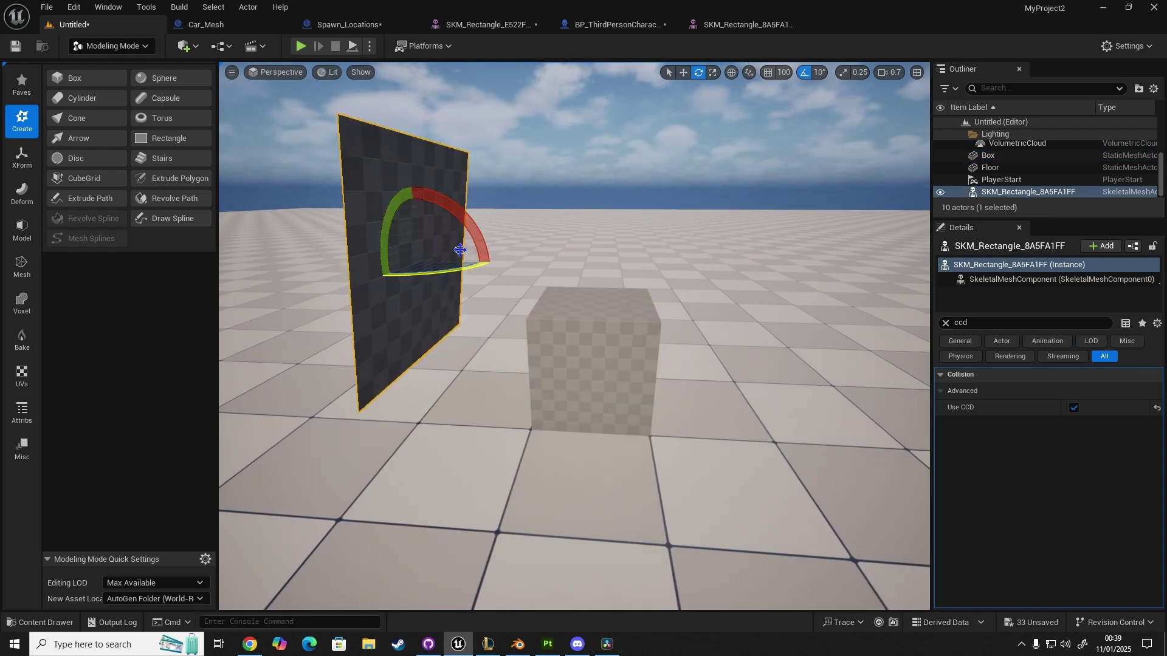
left_click_drag(474, 242, 475, 279)
Review the box's collision responses, then simulate moving the box into the tilted cloth and stop the simulation.
left_click(600, 353)
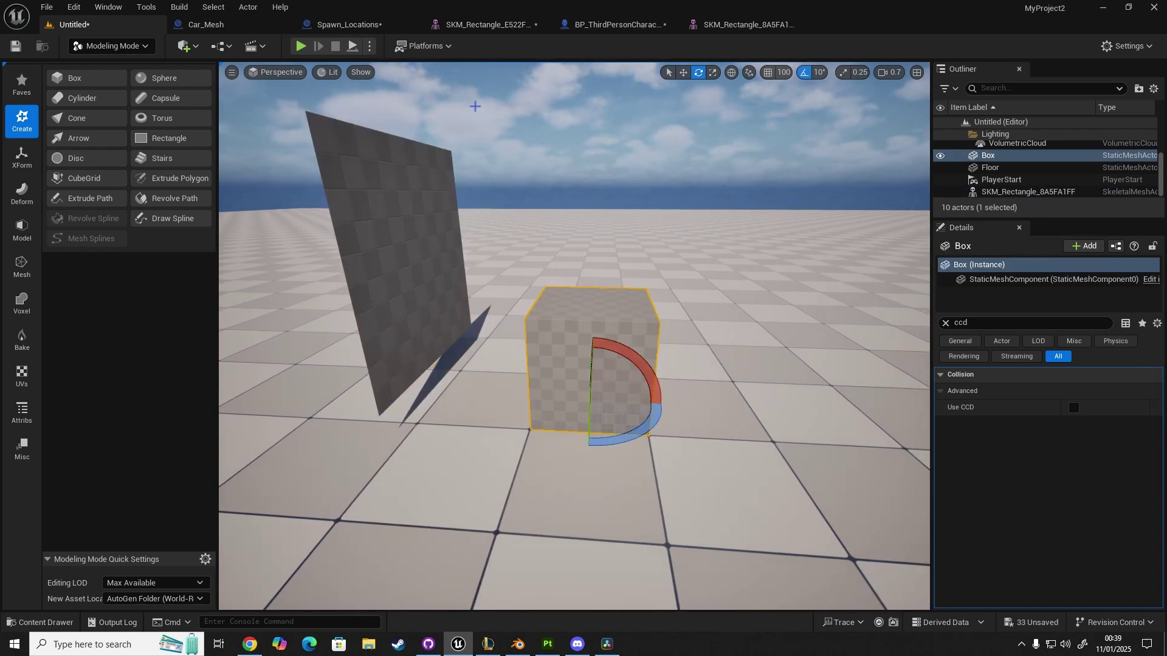
left_click(943, 324)
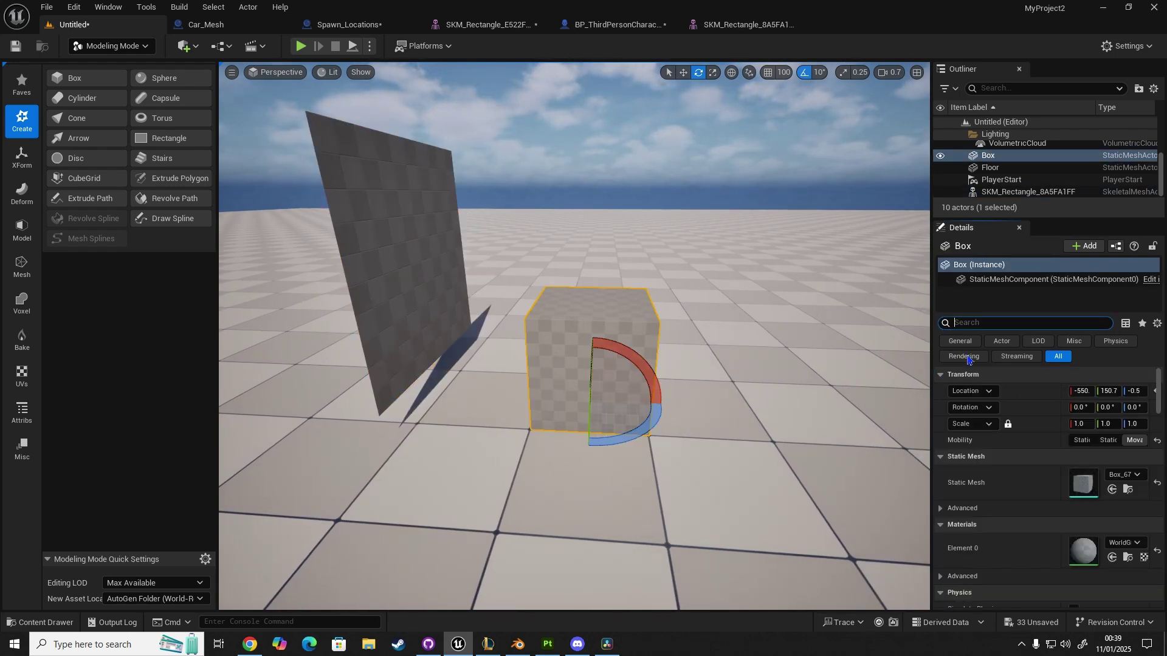
scroll(1008, 477, "down", 10)
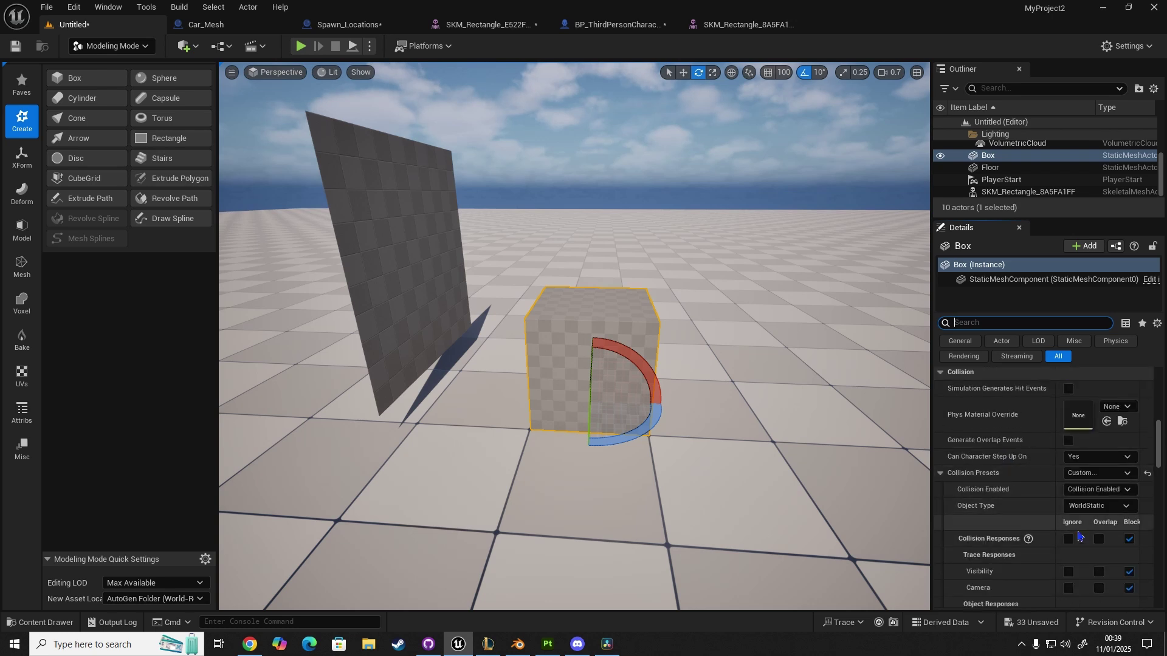
scroll(1106, 548, "down", 10)
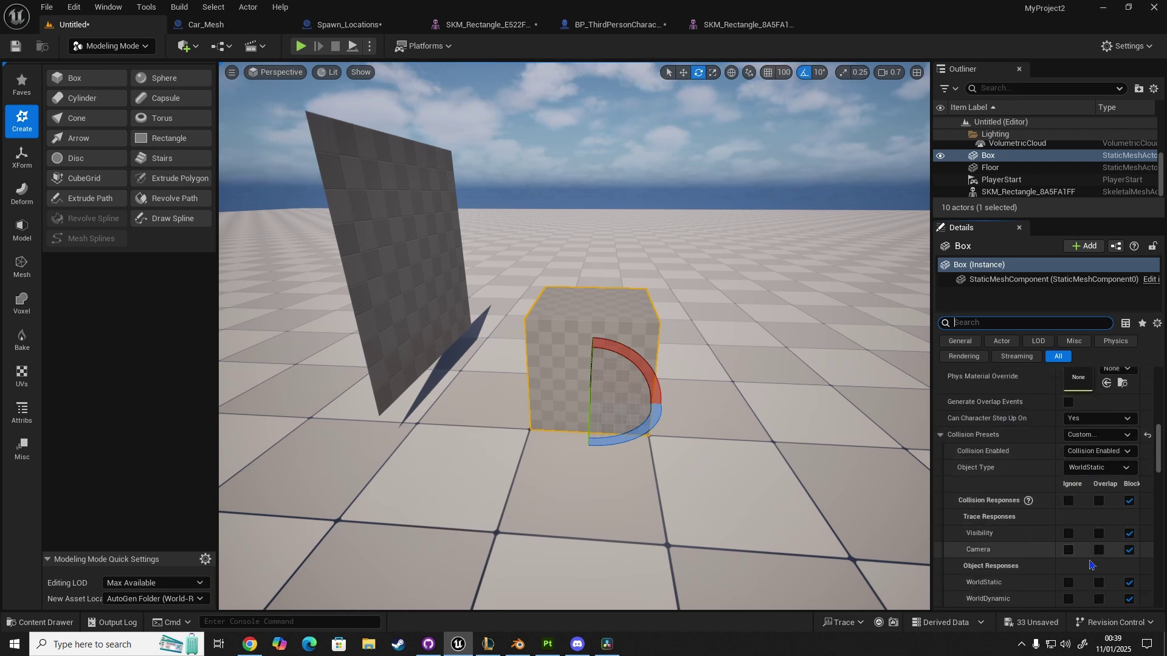
left_click(370, 49)
left_click(425, 156)
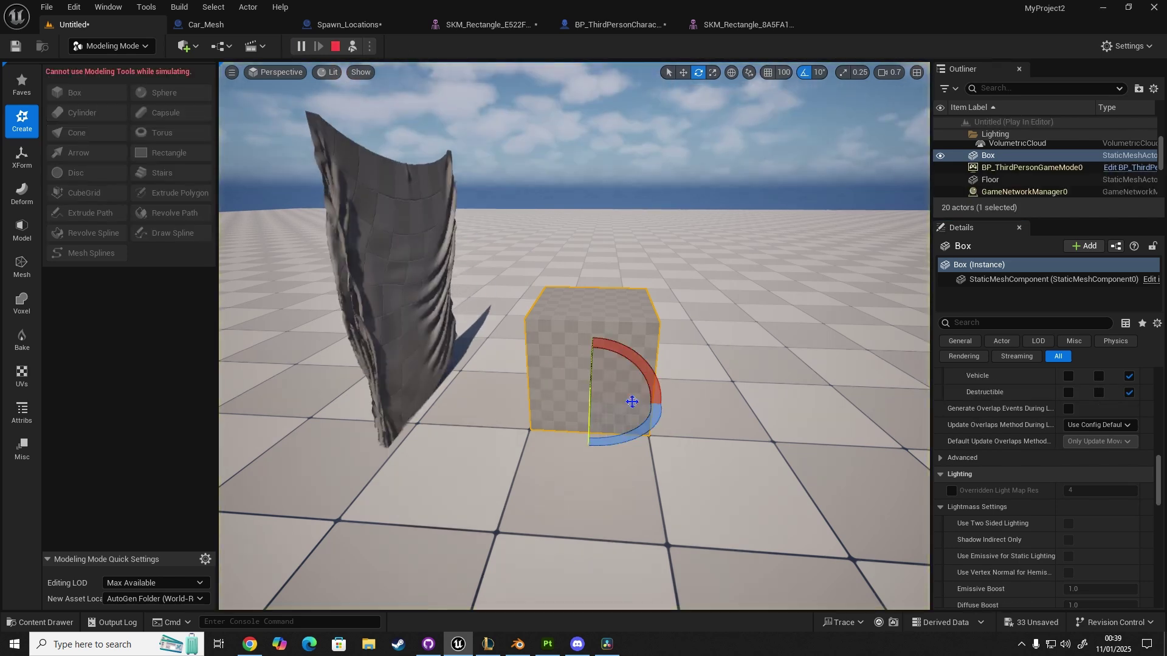
key("w")
left_click_drag(641, 375, 595, 429)
key("Escape")
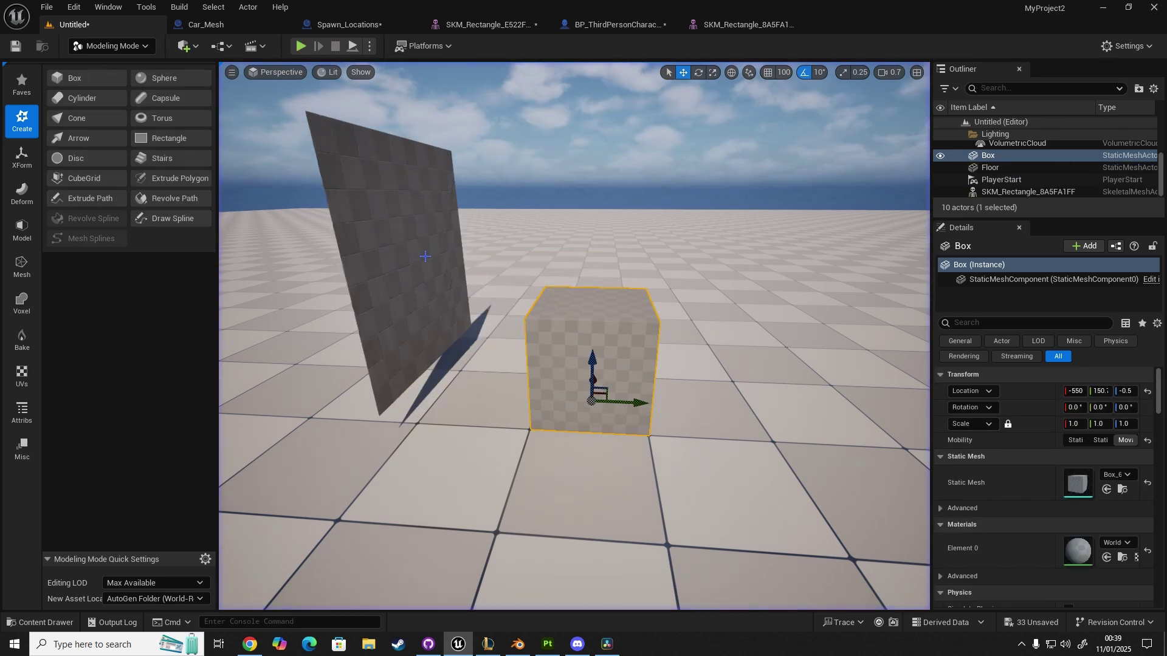
Move the cloth rectangle over the box and set its tilt to 20°.
left_click(425, 256)
left_click_drag(462, 258, 647, 277)
key("e")
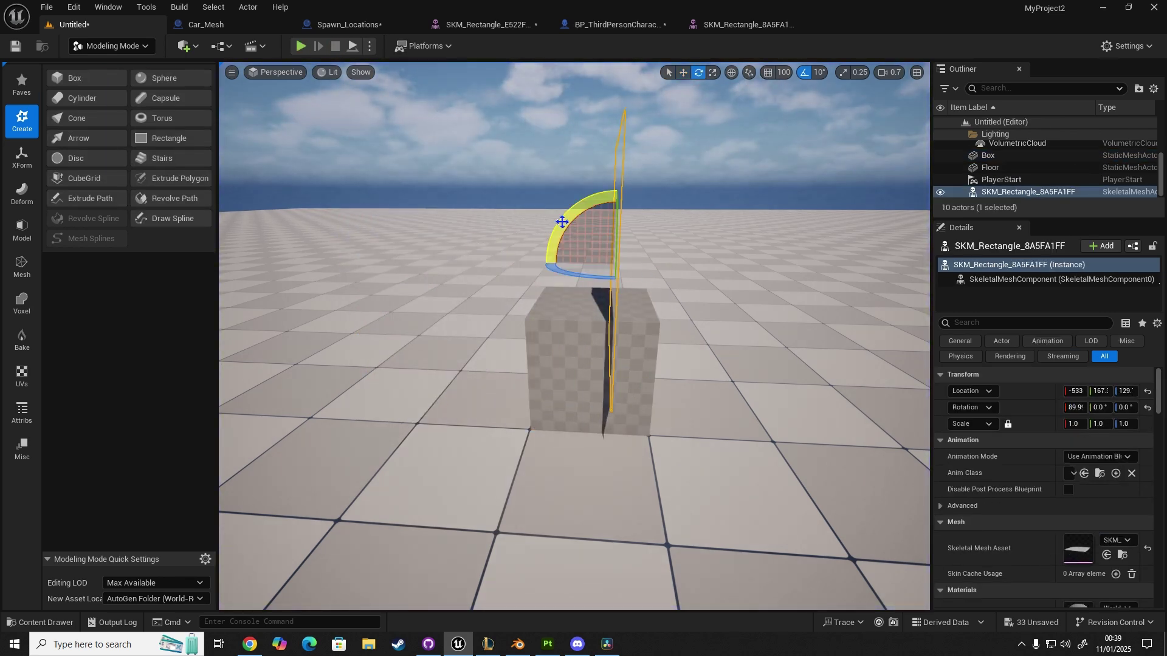
left_click_drag(562, 222, 622, 13)
Simulate the cloth draping over the box, pull it sideways off the box, raise and tilt it, and stop the simulation.
left_click(370, 46)
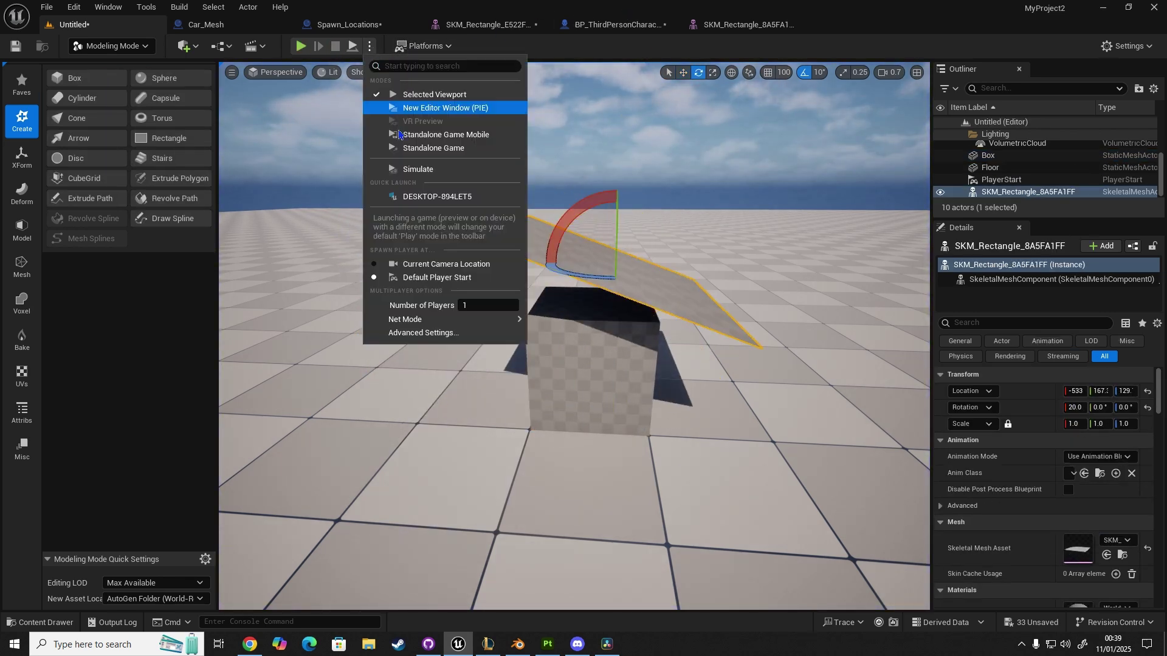
left_click(428, 171)
left_click_drag(729, 385, 716, 377, "alt")
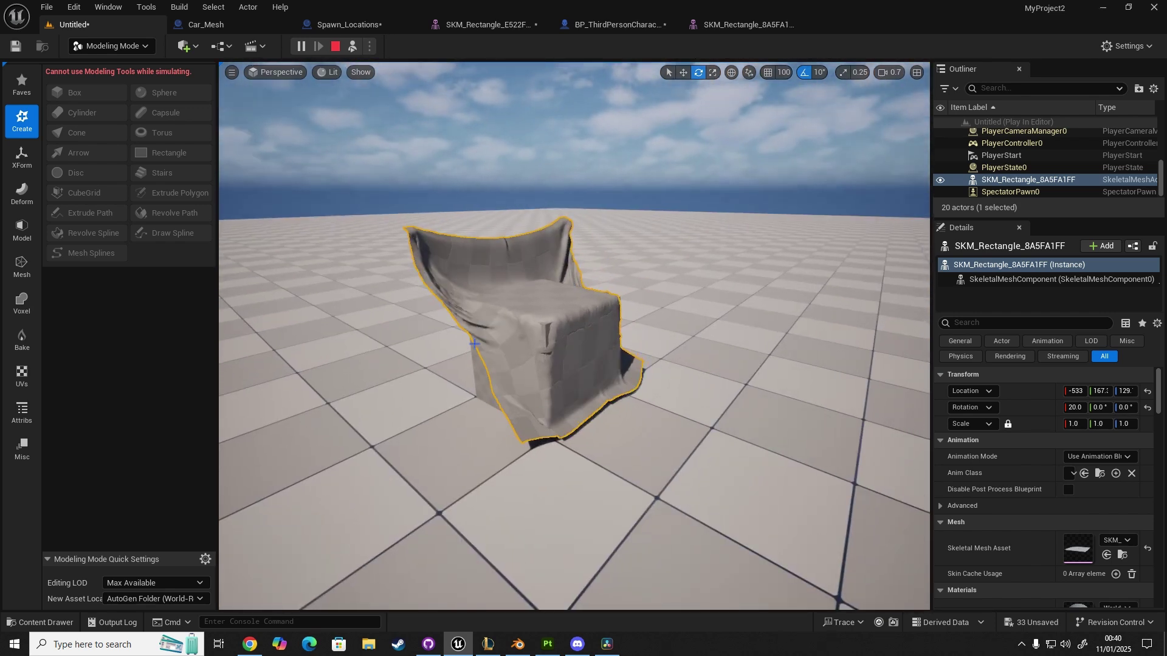
right_click_drag(474, 344, 470, 344)
key("w")
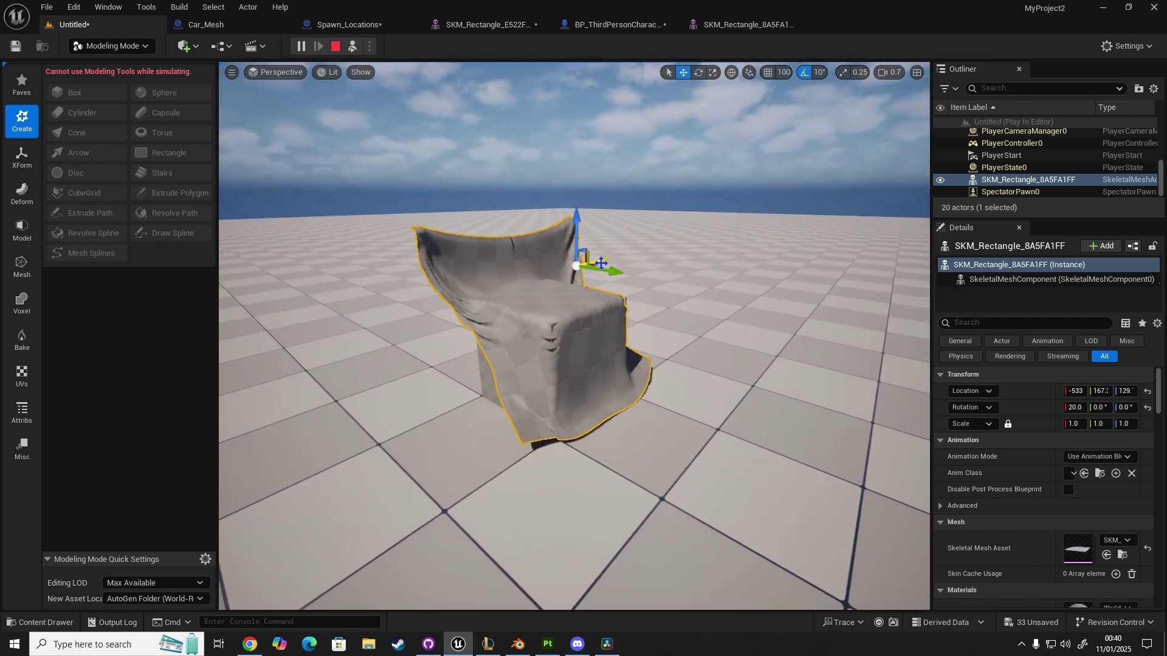
left_click_drag(643, 281, 780, 302)
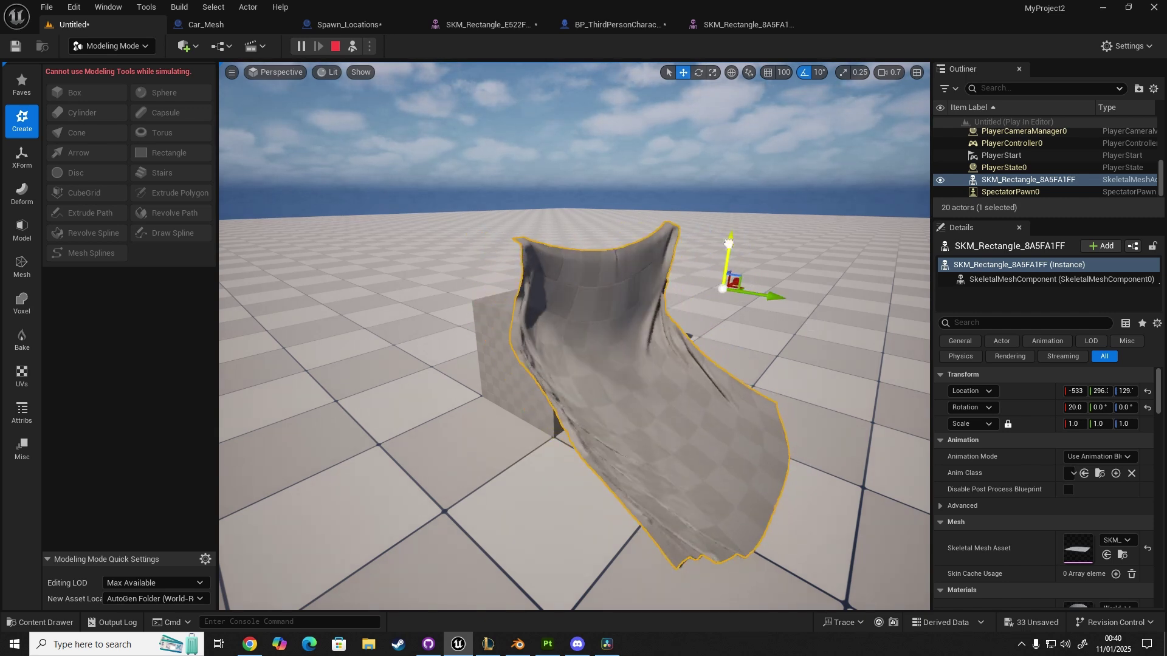
left_click_drag(729, 239, 767, 141)
key("e")
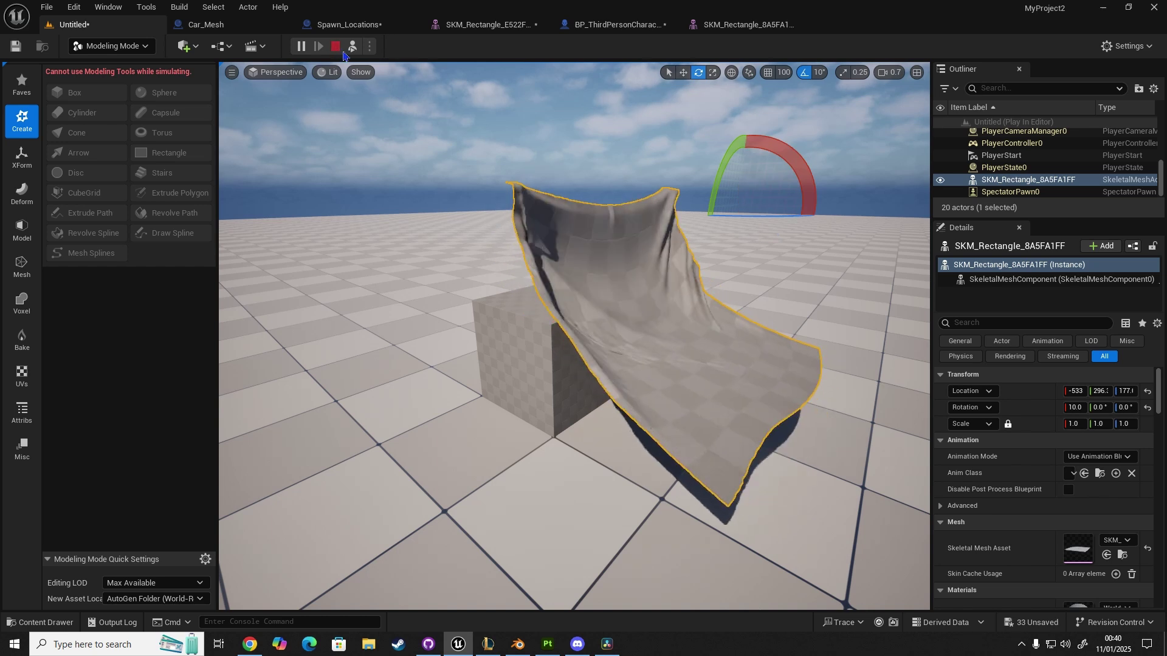
key("Escape")
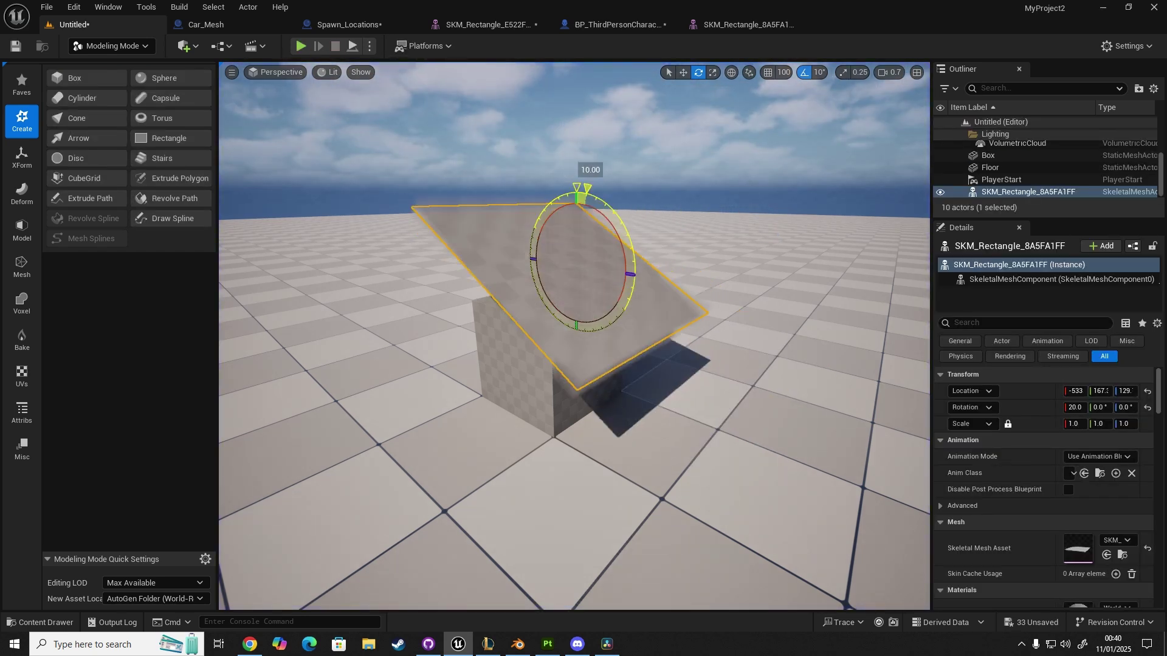
Rotate the cloth rectangle upright and move the box out in front of it to about 275 on the Y axis.
left_click_drag(587, 188, 636, 244)
left_click(589, 335)
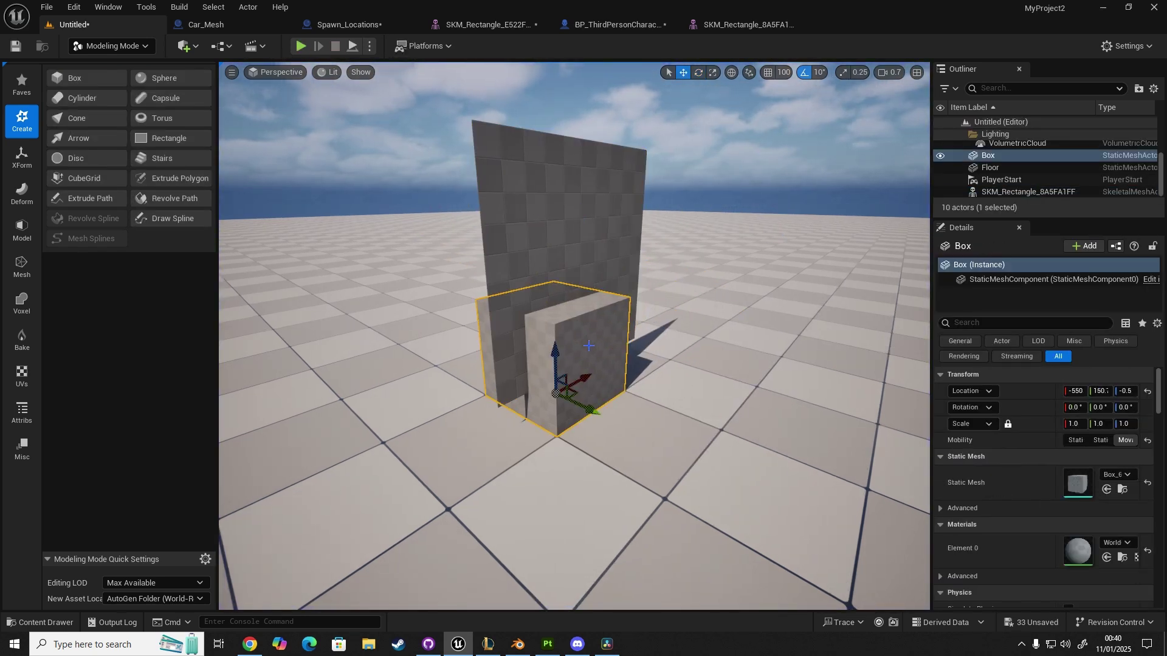
left_click_drag(584, 414, 719, 468)
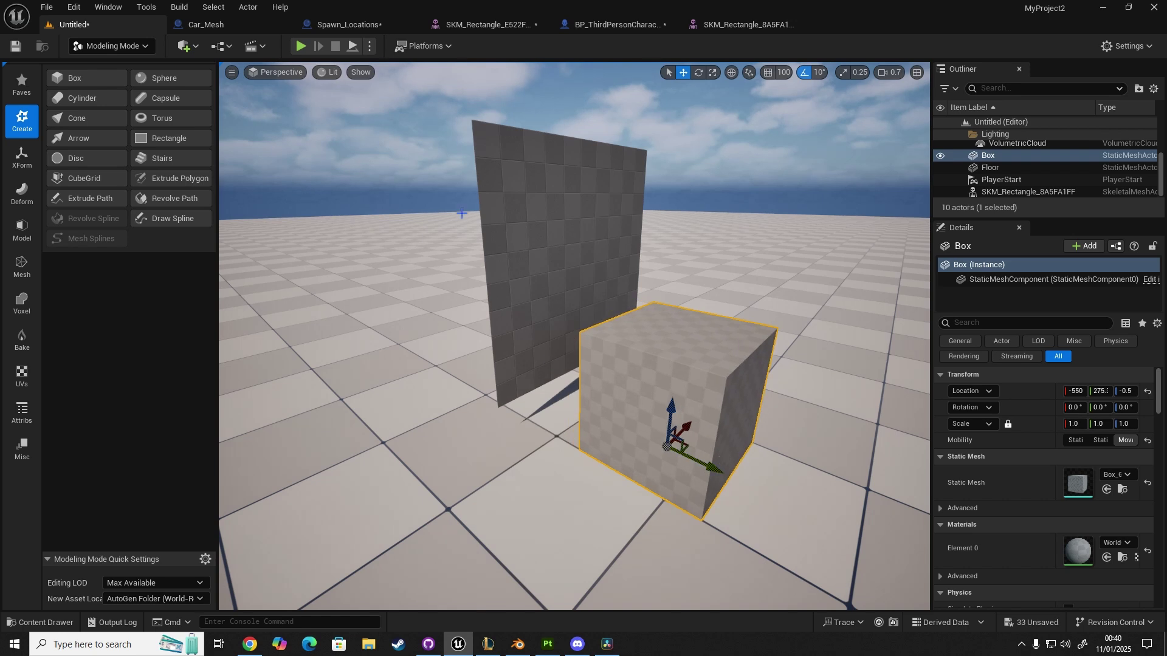
Simulate the hanging cloth and push the box toward it to test their collision.
left_click(370, 46)
left_click(418, 169)
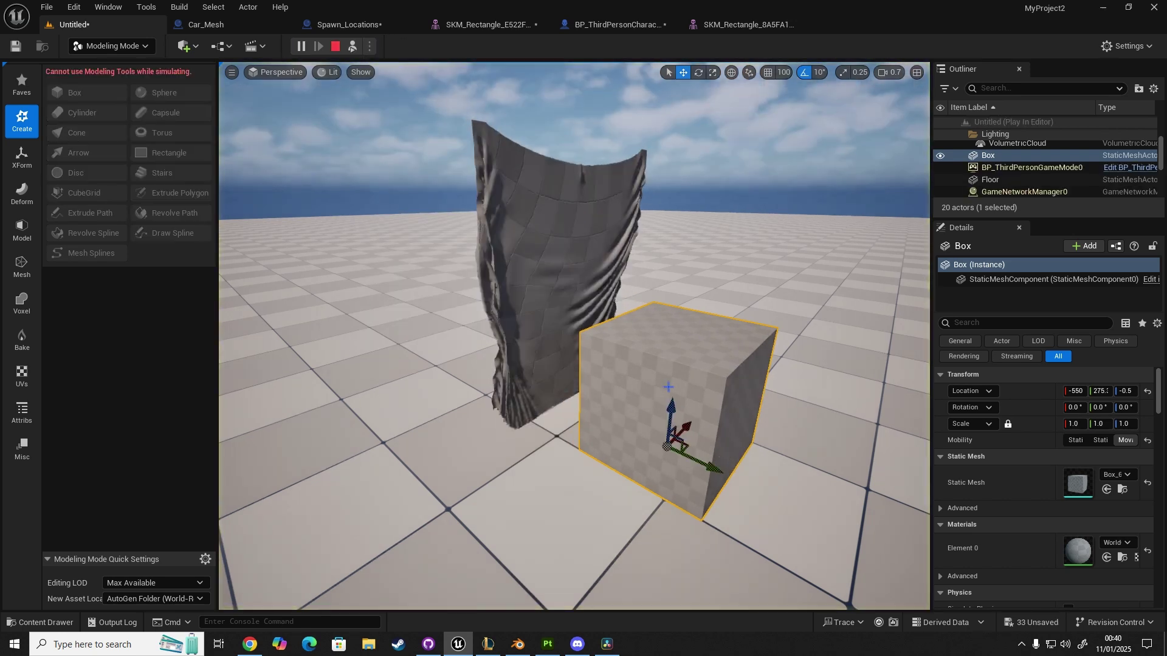
mouse_move(689, 452)
left_mouse_down()
mouse_move(595, 429)
mouse_move(699, 465)
left_mouse_up()
Review the box's collision preset, object type and response settings, and stop the simulation.
scroll(1024, 474, "down", 6)
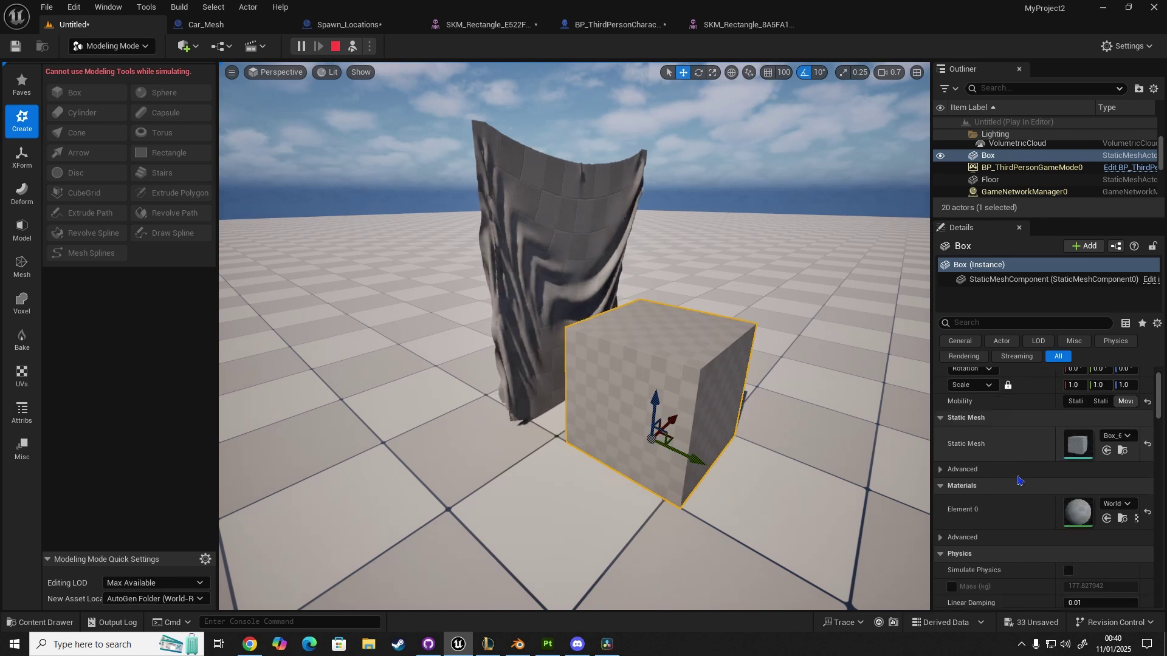
scroll(1024, 474, "down", 6)
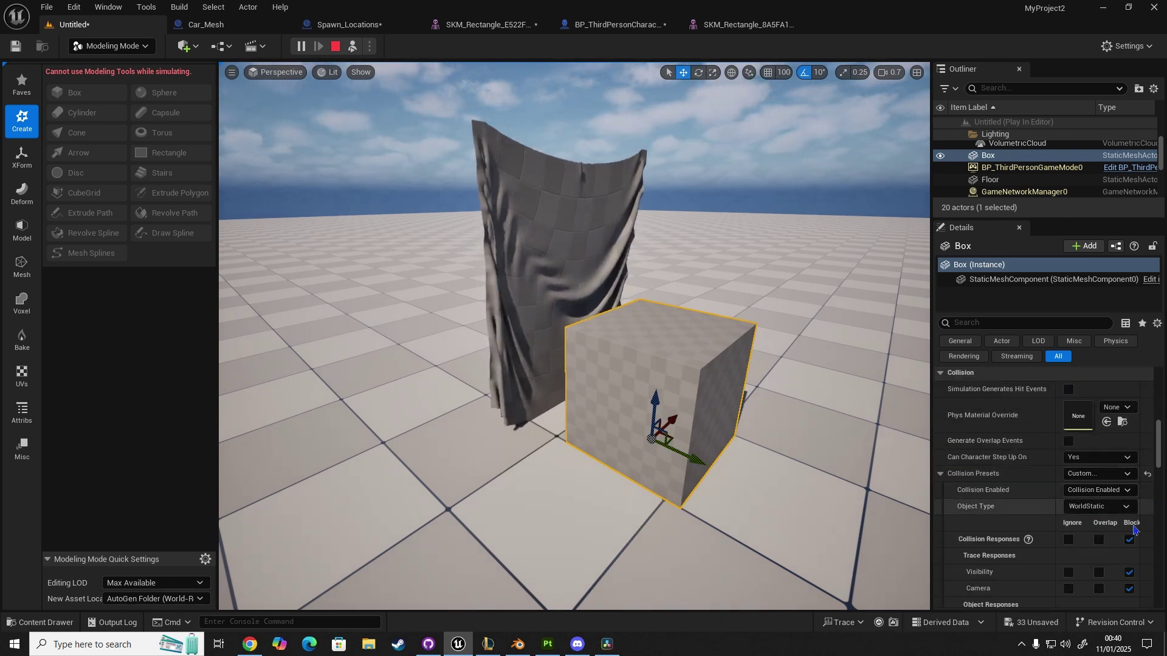
scroll(1134, 530, "down", 4)
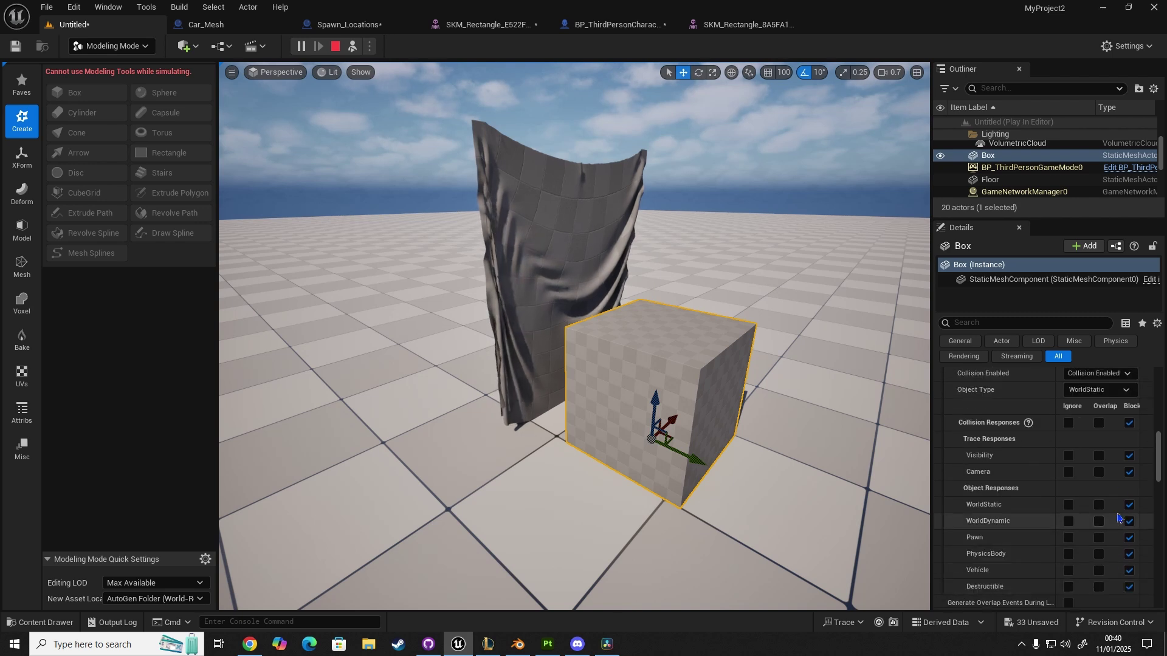
scroll(1118, 517, "up", 2)
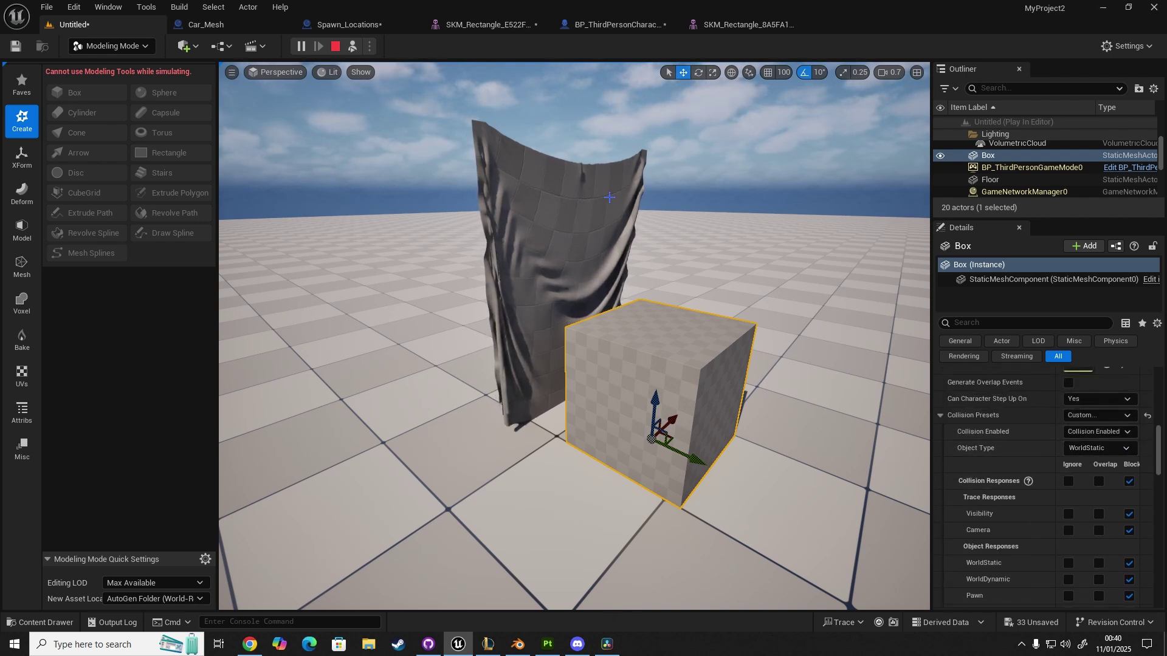
left_click(336, 46)
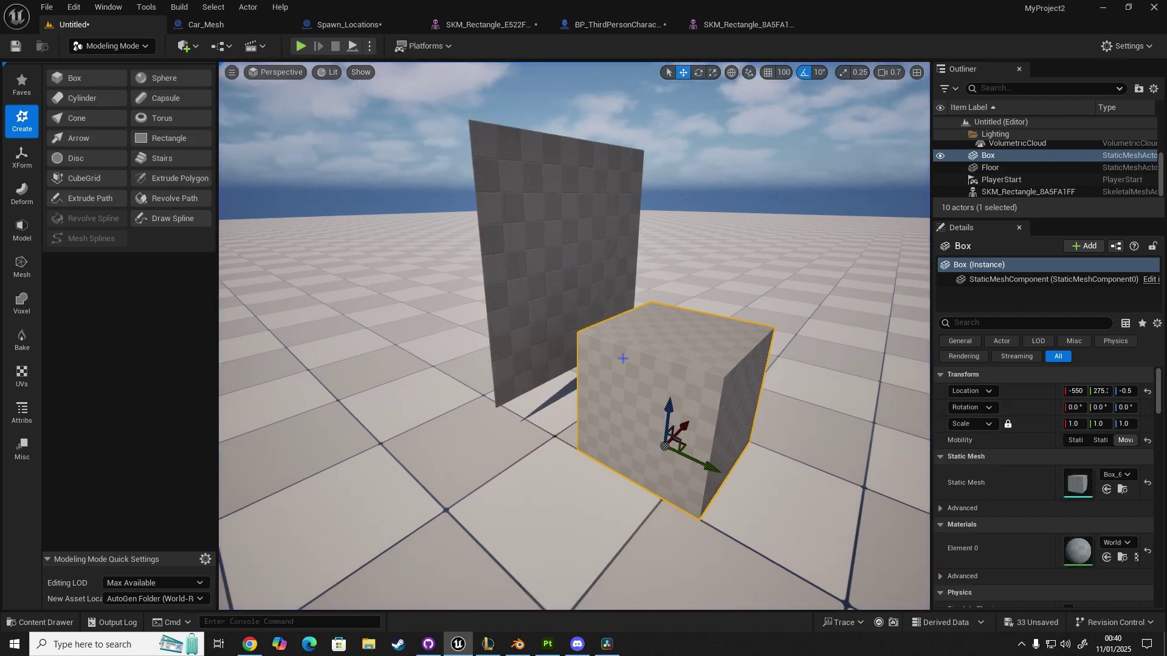
Check the box's physics settings and the cloth rectangle's clothing options, including Collide with Environment and Force Collision Update.
scroll(1082, 491, "down", 12)
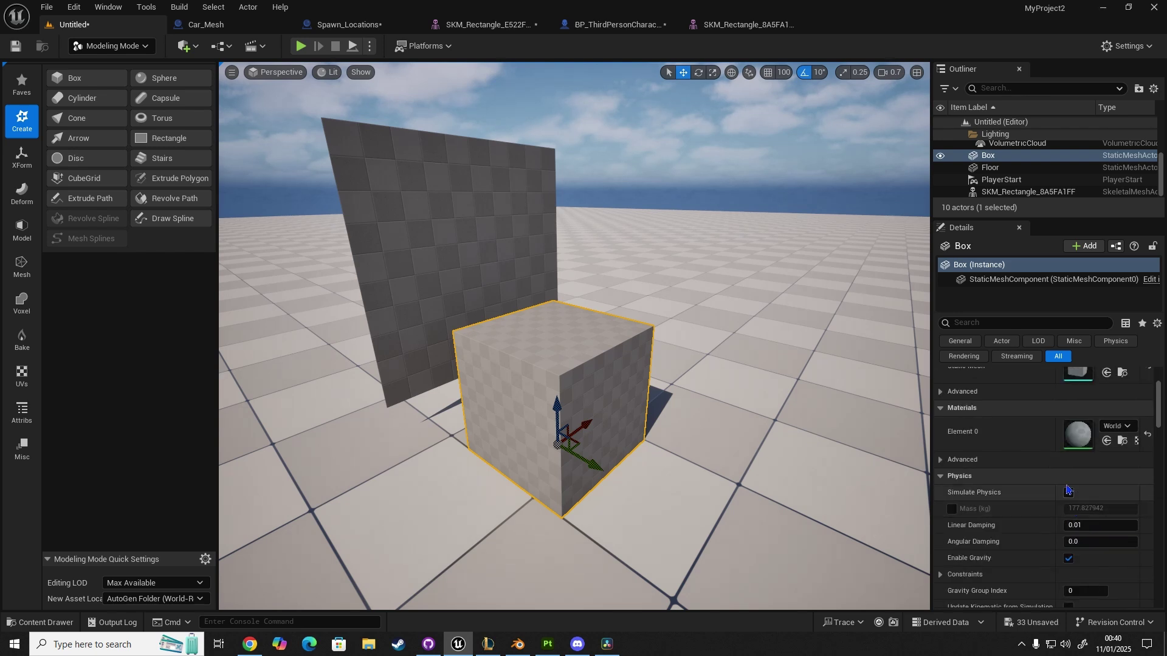
left_click(533, 260)
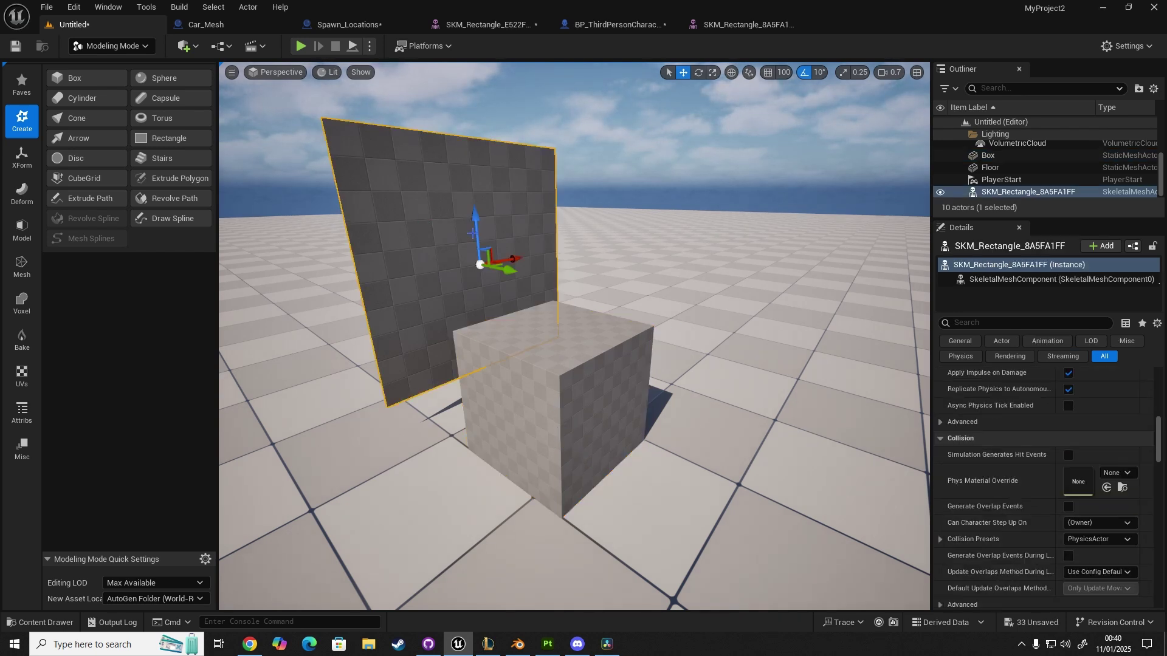
scroll(987, 486, "down", 8)
scroll(986, 487, "up", 3)
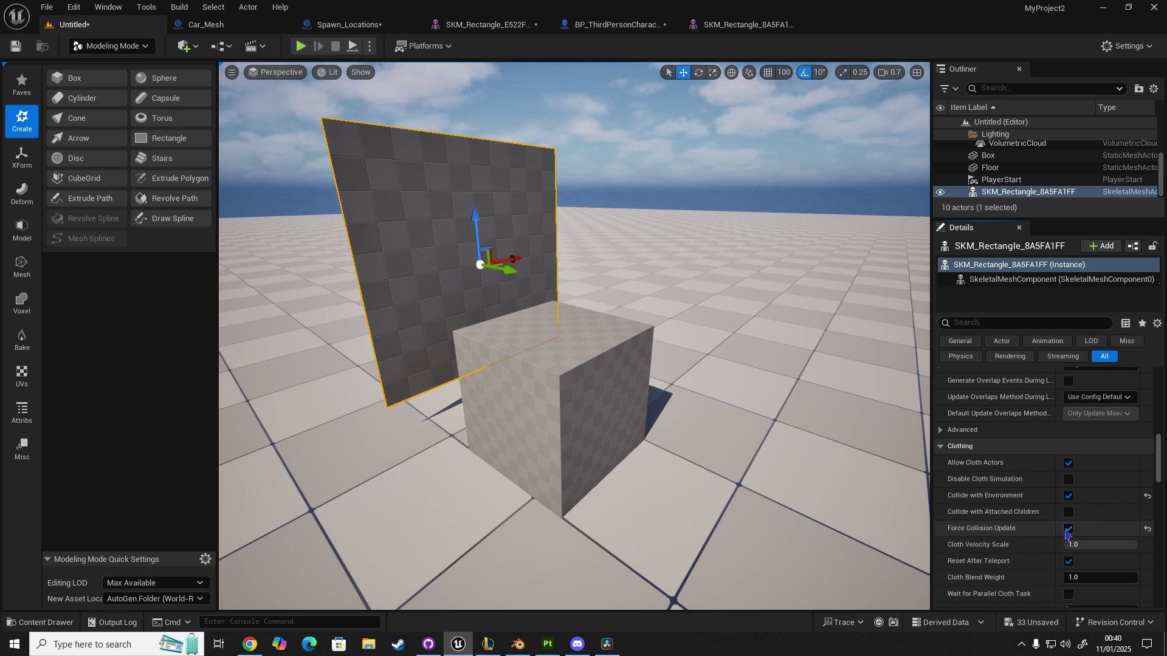
Play from the spot in front of the box, walk the character through the hanging cloth, and end the play session.
right_click(655, 537)
left_click(690, 528)
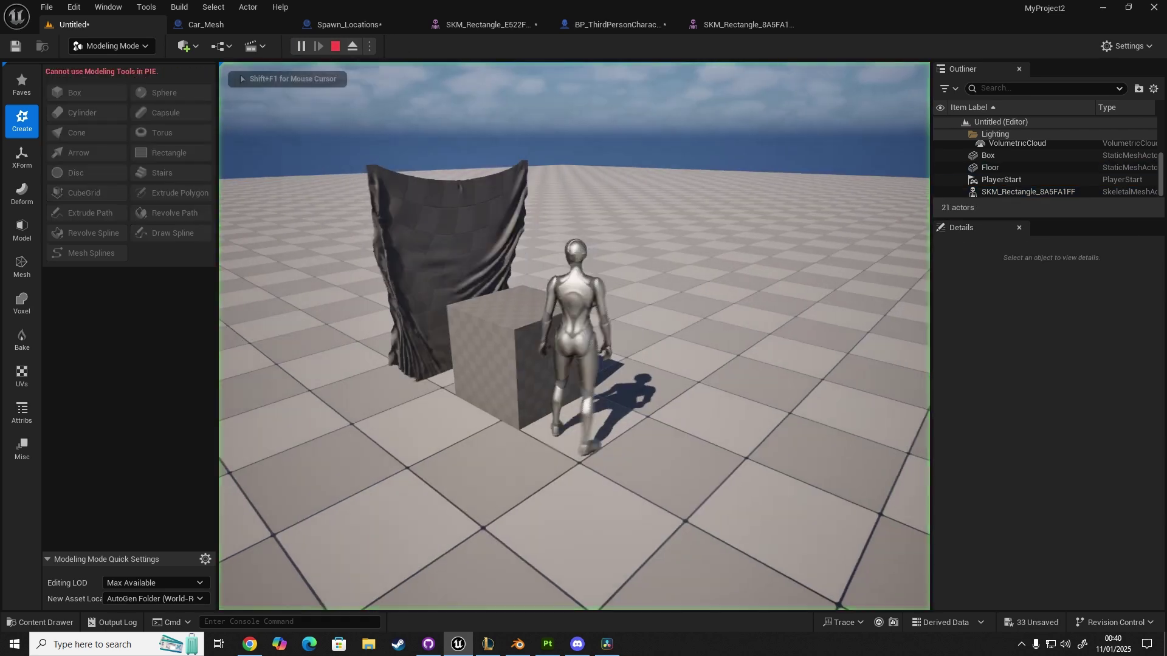
key("a")
key("w")
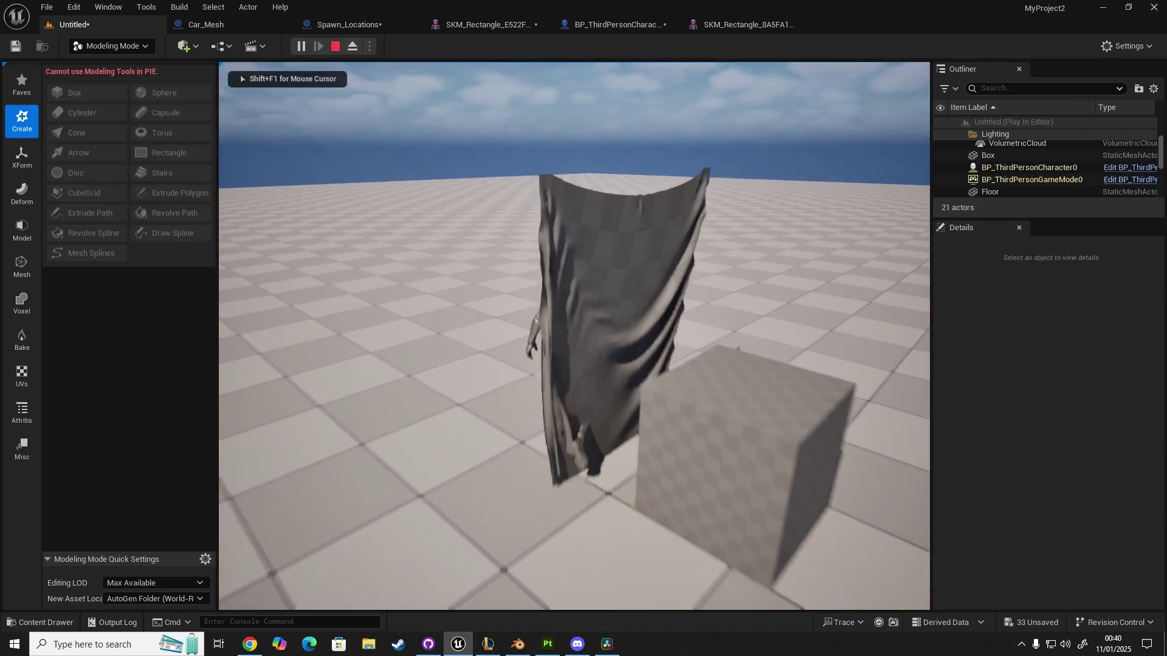
key("s")
key("Escape")
Simulate the level again with the box selected, and move it up off the floor and against the hanging cloth.
left_click(621, 331)
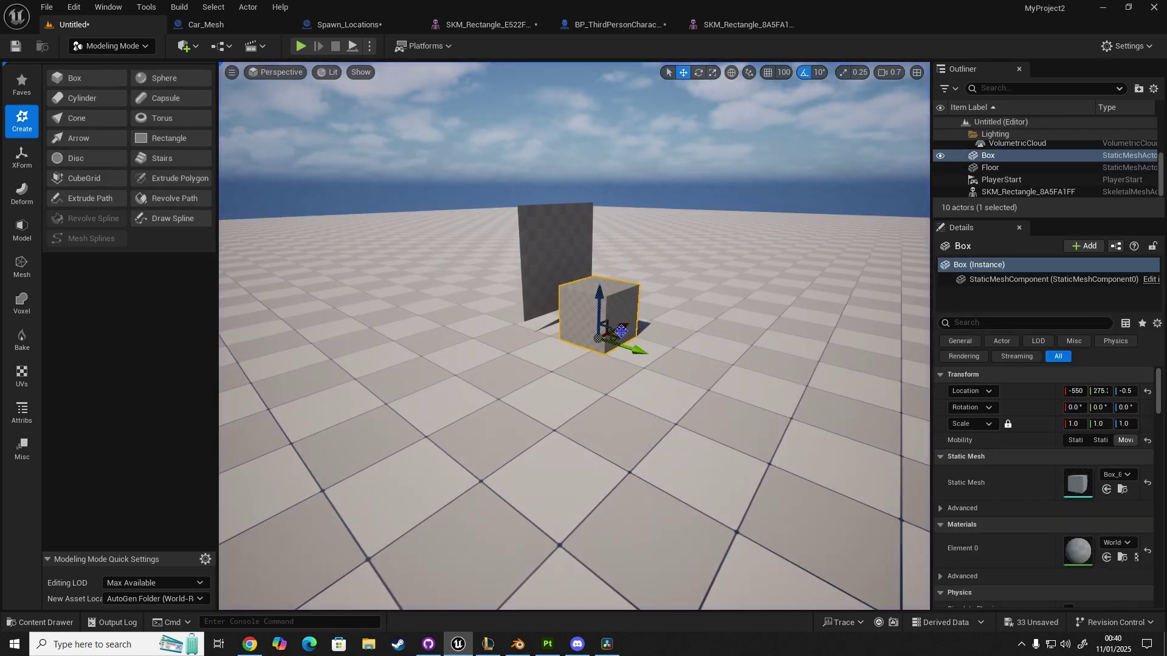
left_click(368, 48)
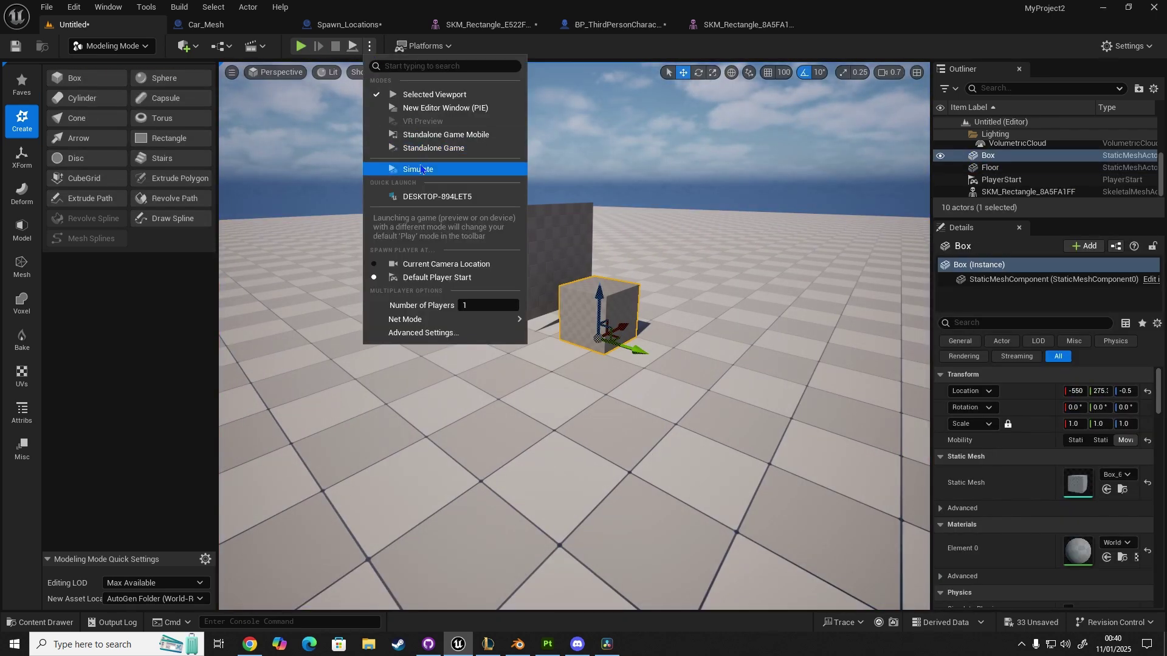
left_click(421, 170)
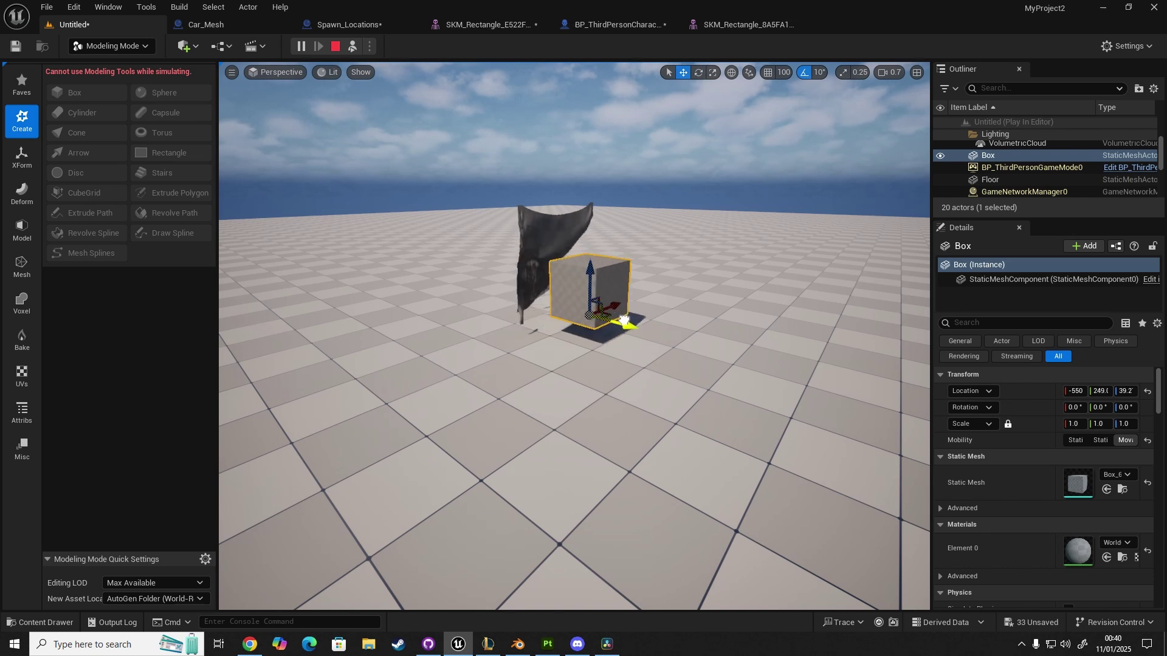
left_click_drag(652, 331, 654, 331)
mouse_move(524, 333)
right_mouse_down()
mouse_move(547, 304)
mouse_move(529, 286)
mouse_move(524, 334)
right_mouse_up()
key("w")
key("s")
left_click_drag(719, 494, 671, 479)
Push the box all the way through the hanging cloth, pull it back out, and inspect the cloth from other sides.
scroll(963, 488, "down", 3)
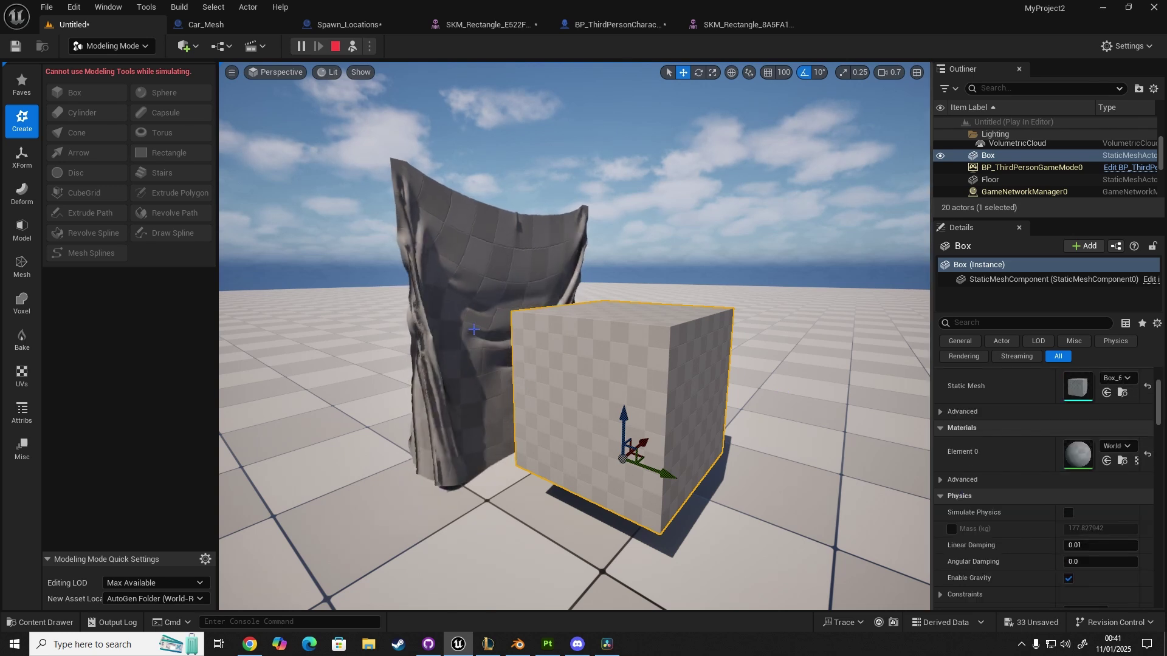
left_click_drag(668, 474, 515, 455)
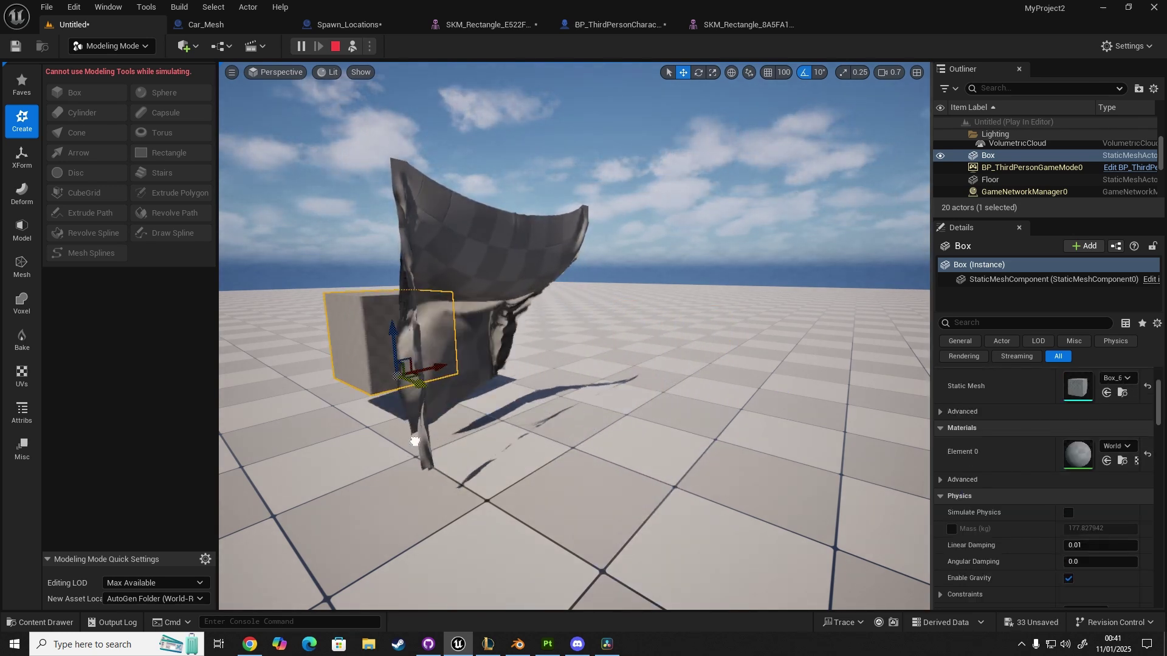
left_click_drag(415, 442, 868, 572)
right_click_drag(449, 253, 449, 150)
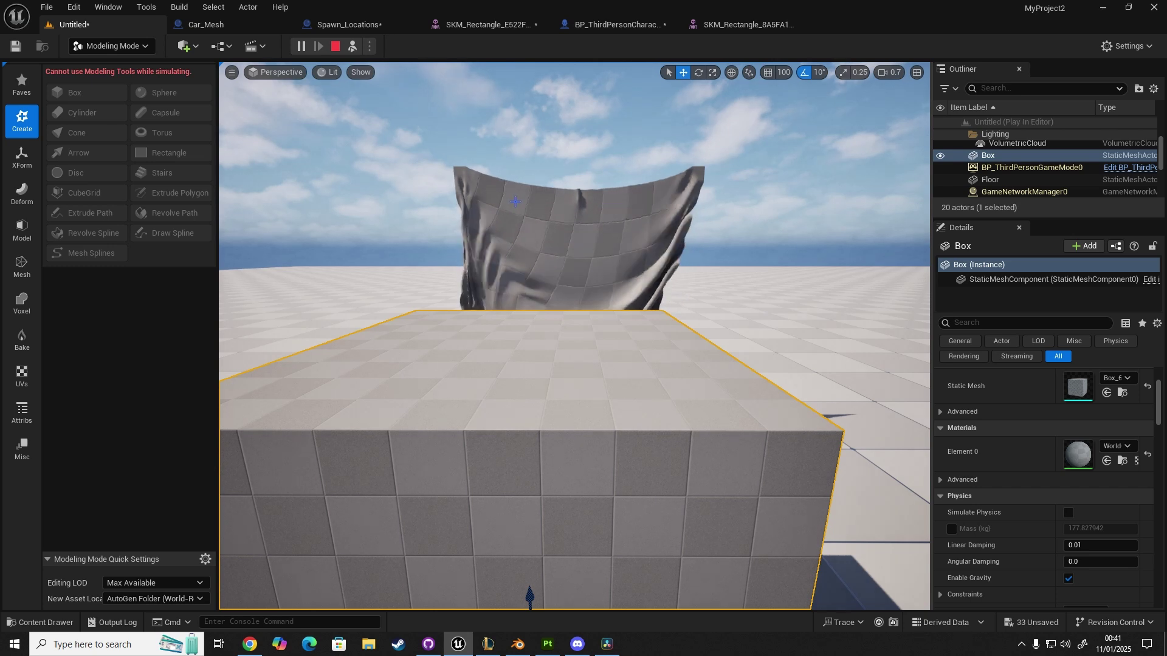
right_click_drag(544, 234, 395, 221)
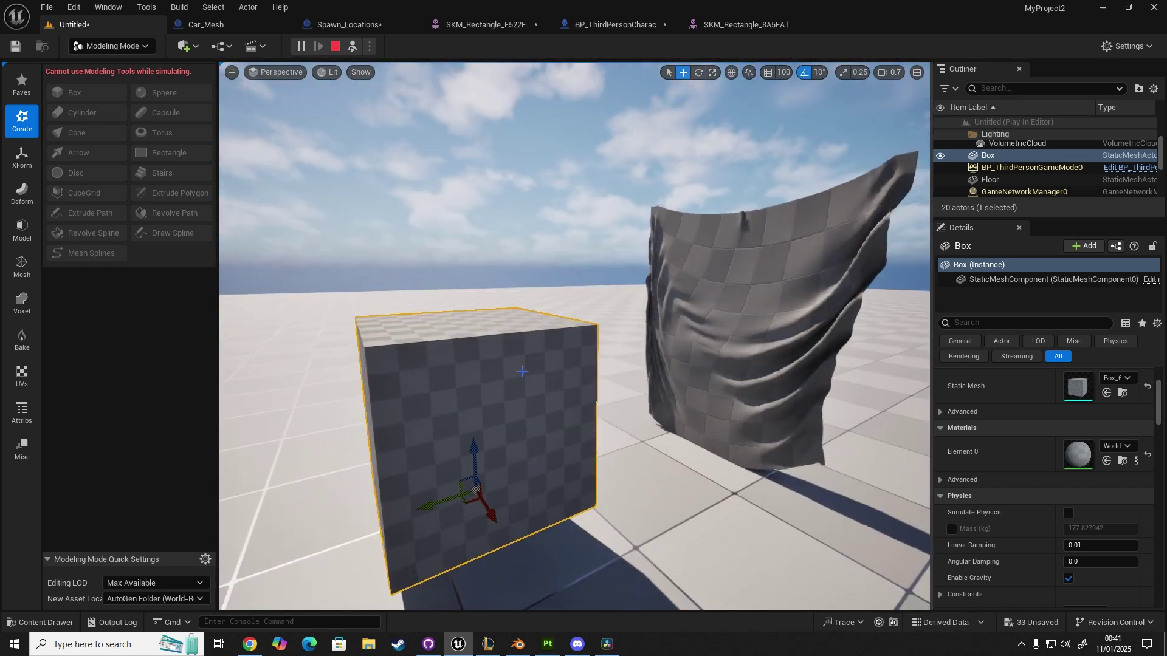
Raise the box beside the cloth, stop the simulation, and move the box to about -705 on the X axis.
left_click_drag(471, 497, 480, 430)
right_click_drag(480, 430, 508, 438)
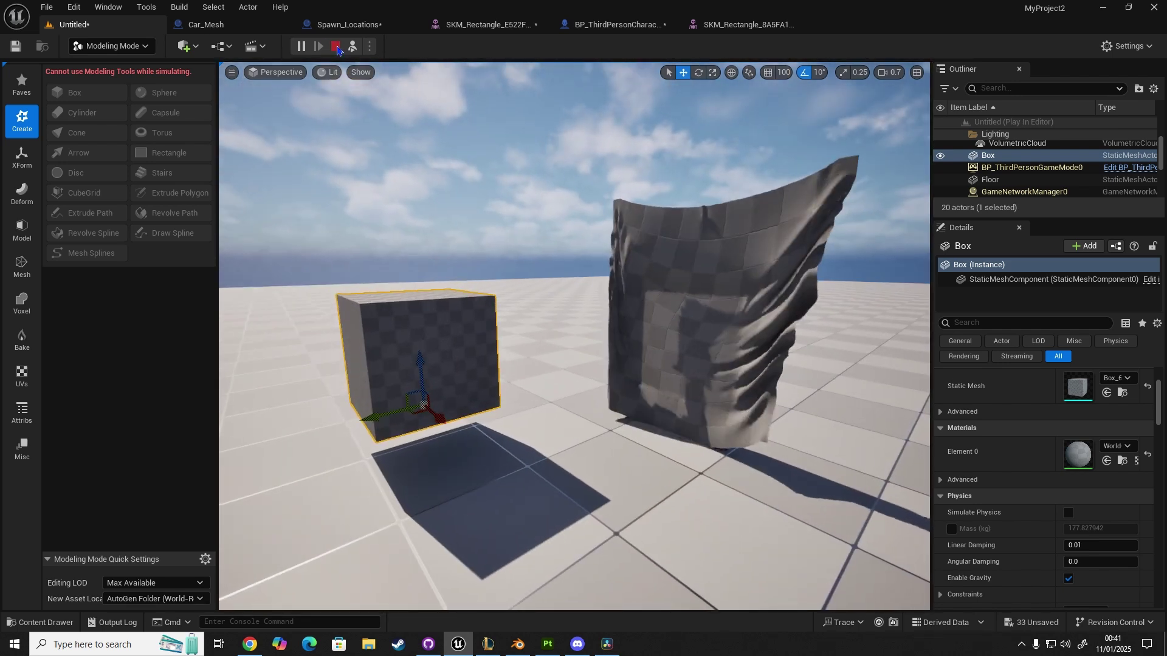
left_click(336, 46)
left_click_drag(479, 319, 381, 281)
right_click_drag(512, 329, 511, 329)
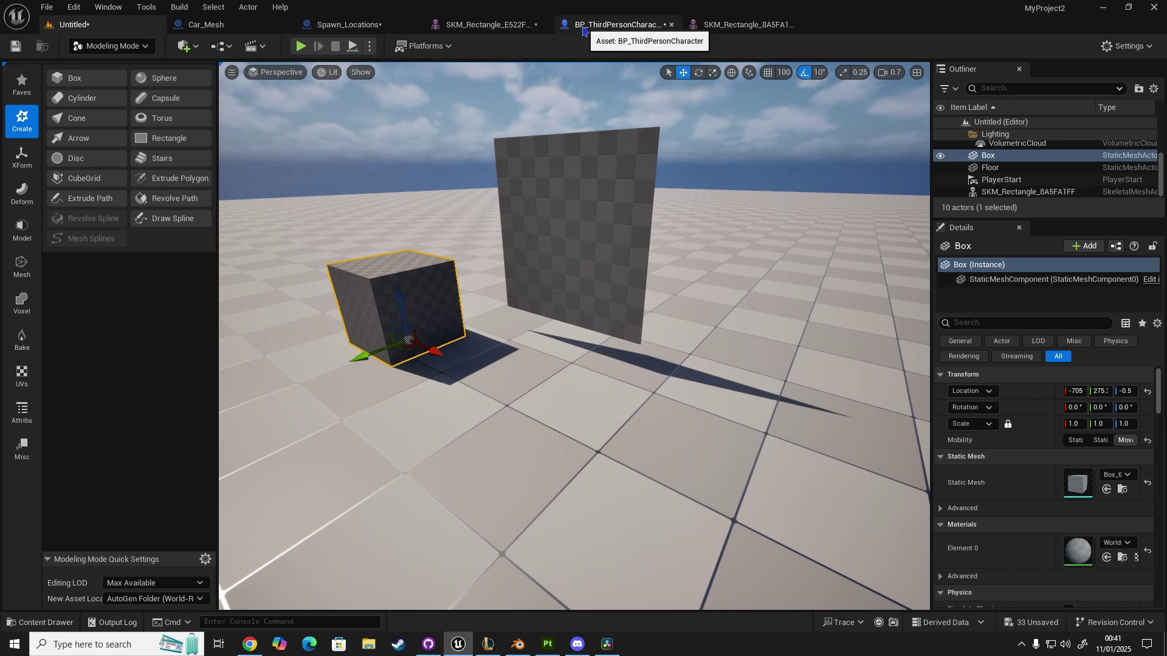
Add a sphere component under the character mesh in the BP_ThirdPersonCharacter blueprint.
left_click(584, 30)
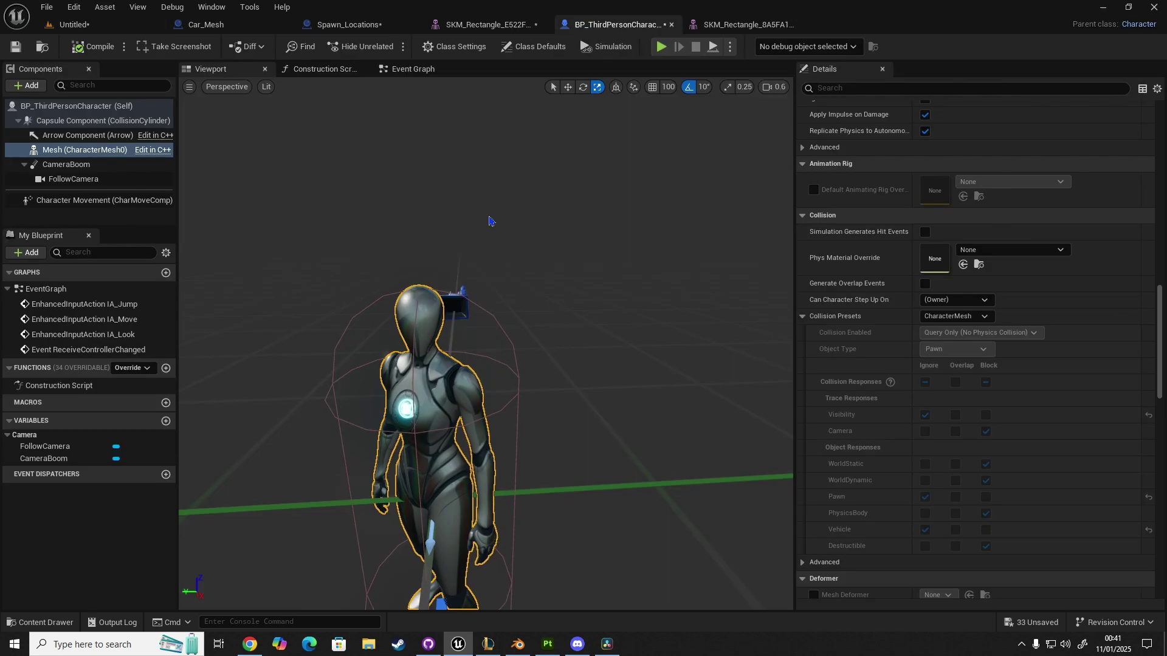
left_click(32, 85)
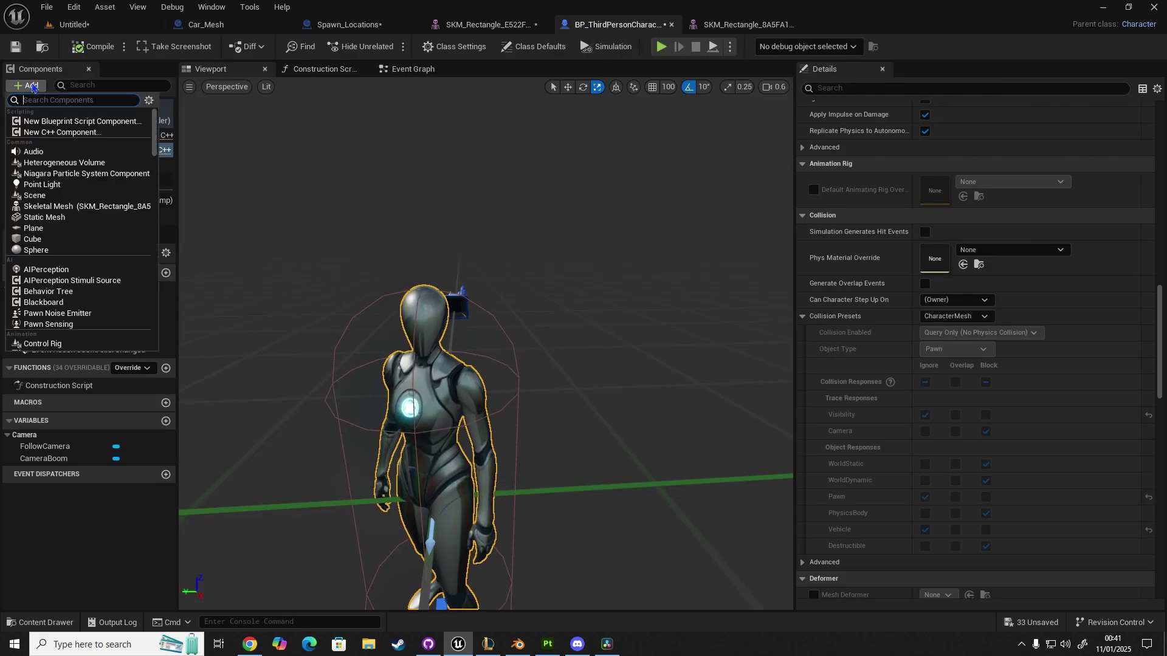
left_click(40, 251)
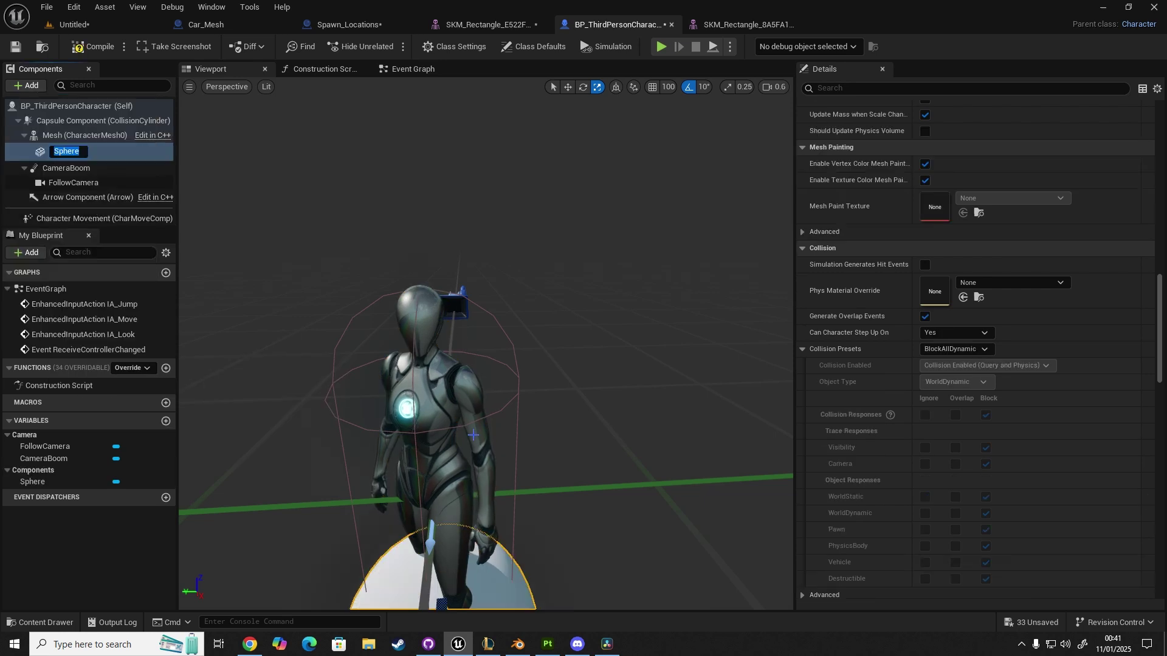
Raise the sphere to the character's legs, narrow it, and stretch it vertically into a tall ellipsoid.
right_click_drag(473, 435, 402, 405)
key("w")
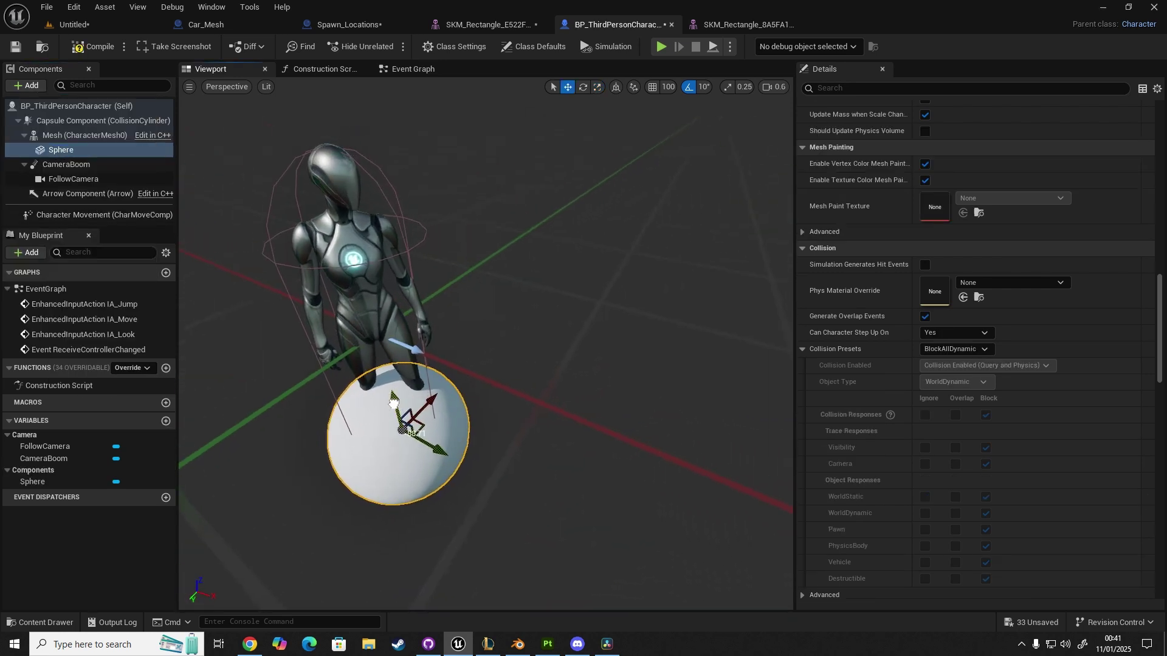
left_click_drag(393, 402, 384, 357)
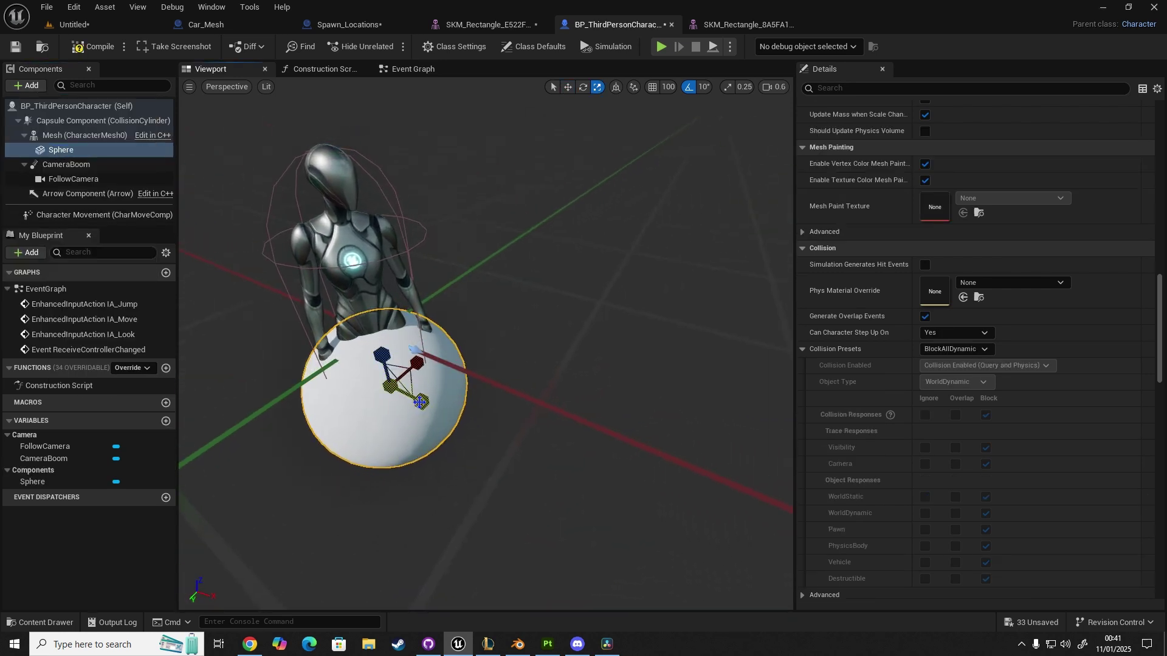
left_click_drag(419, 403, 393, 401)
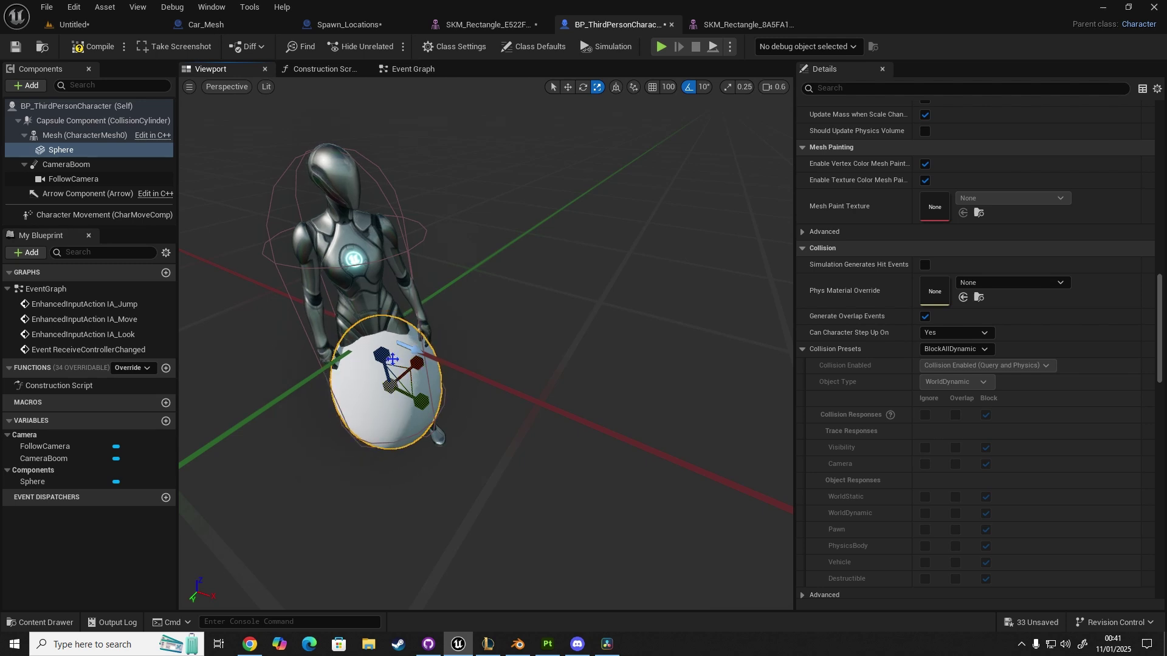
left_click_drag(392, 359, 374, 321)
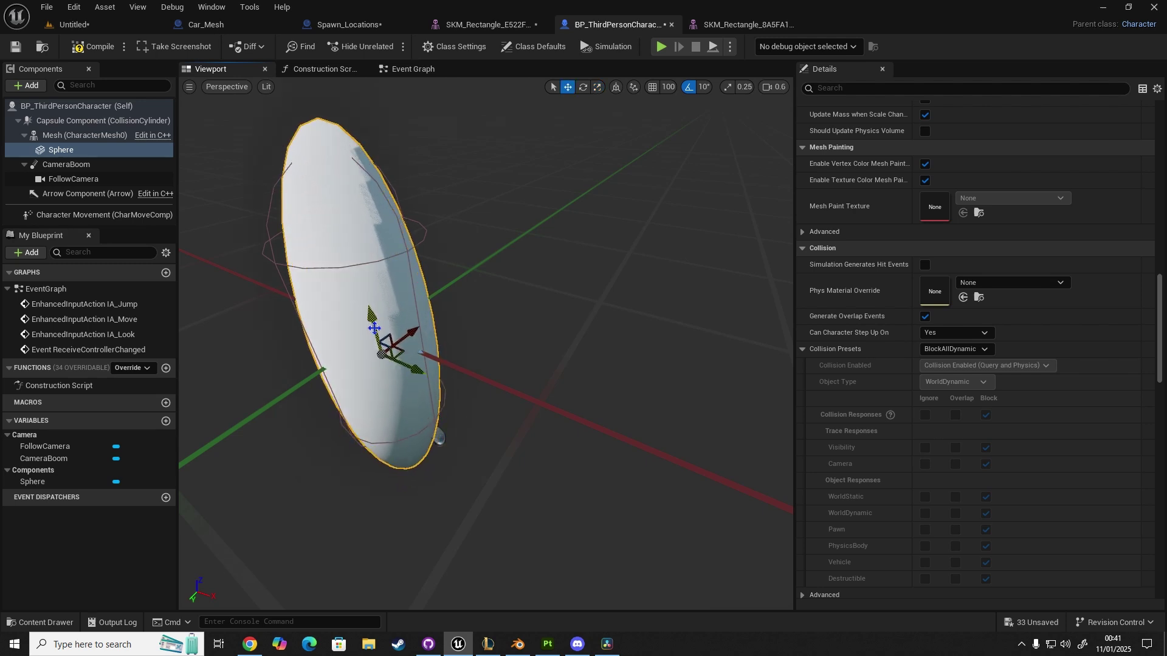
Adjust the ellipsoid's height and vertical position so it covers the character's body inside the capsule.
right_click_drag(373, 321, 291, 322)
right_click_drag(461, 364, 384, 347)
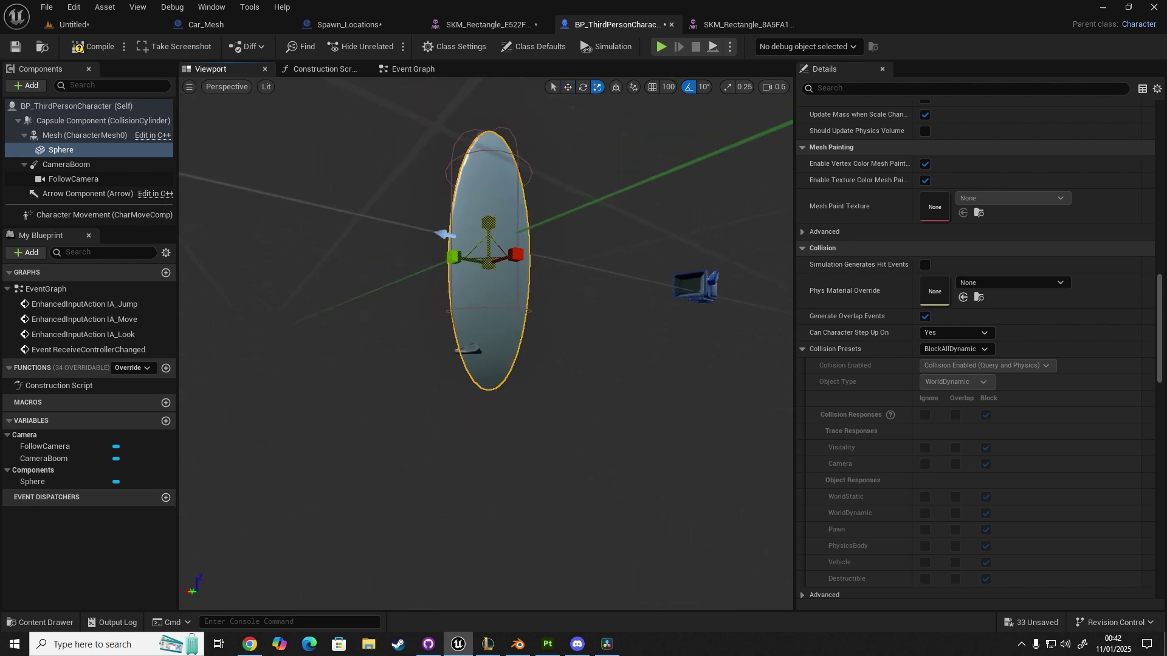
left_click_drag(487, 224, 486, 200)
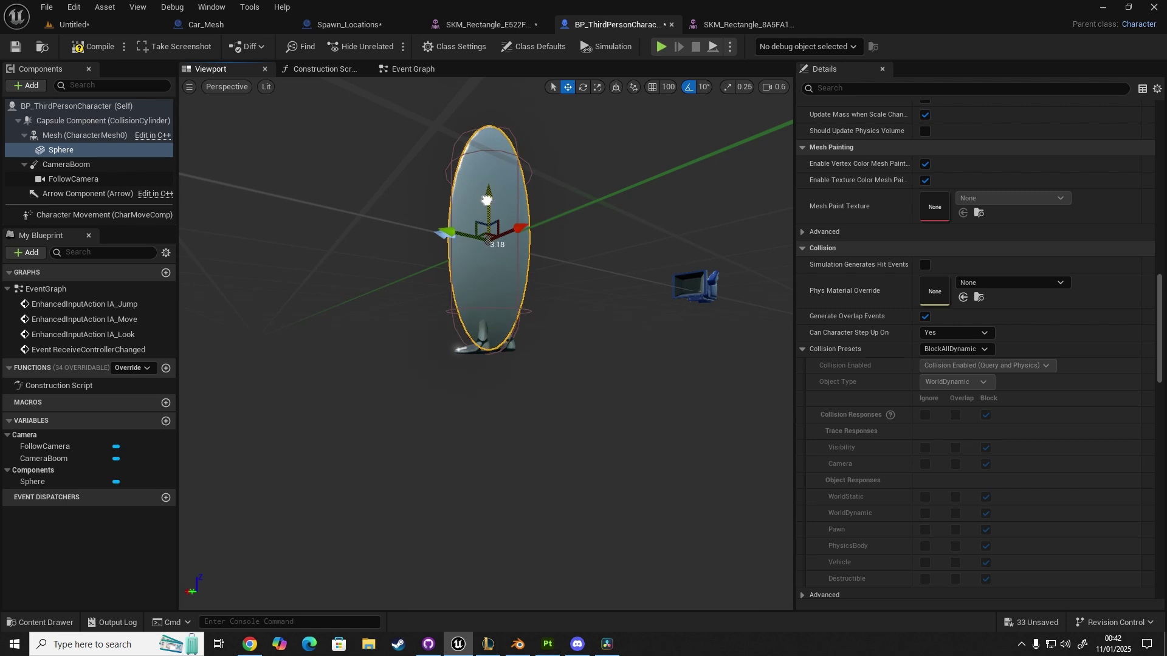
right_click_drag(486, 200, 569, 254)
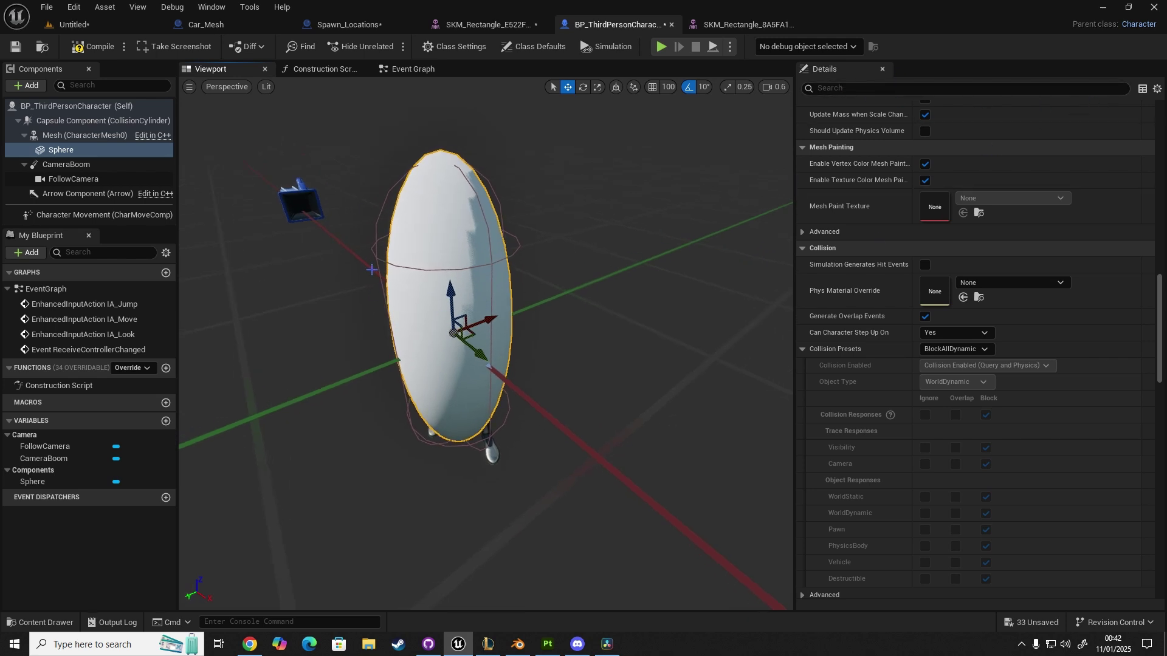
mouse_move(464, 262)
right_mouse_down()
mouse_move(450, 267)
mouse_move(468, 271)
mouse_move(456, 261)
mouse_move(470, 248)
mouse_move(459, 249)
right_mouse_up()
Filter the sphere's details for "render" and enable Hidden in Game.
left_click(886, 91)
type("r")
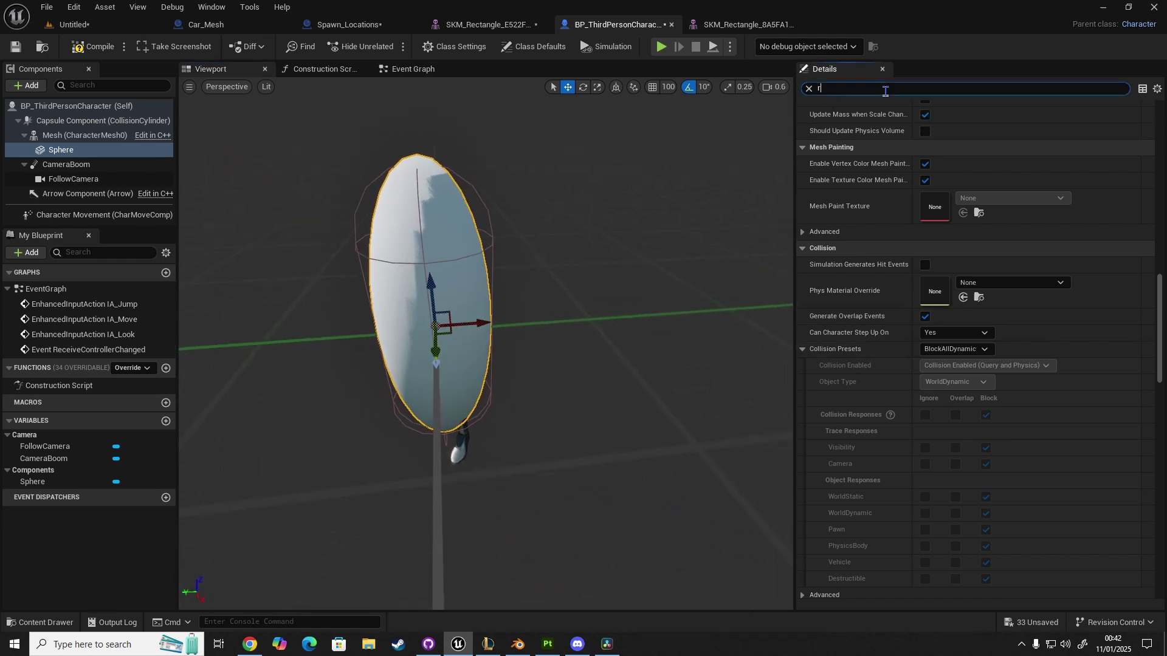
type("ender")
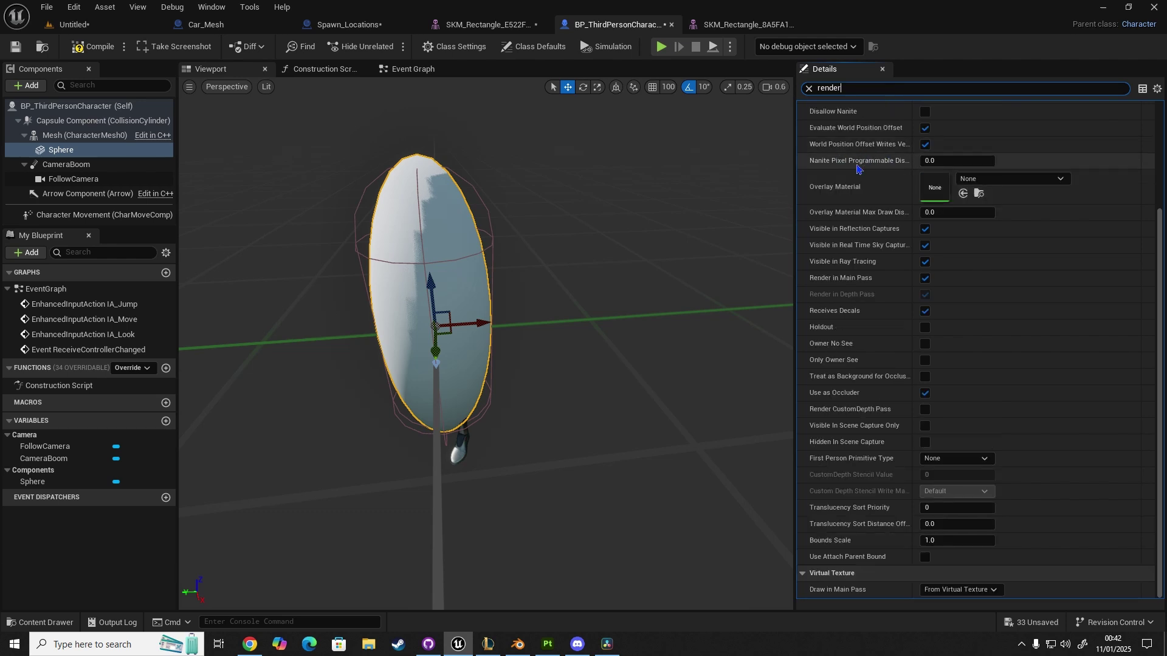
scroll(858, 169, "up", 5)
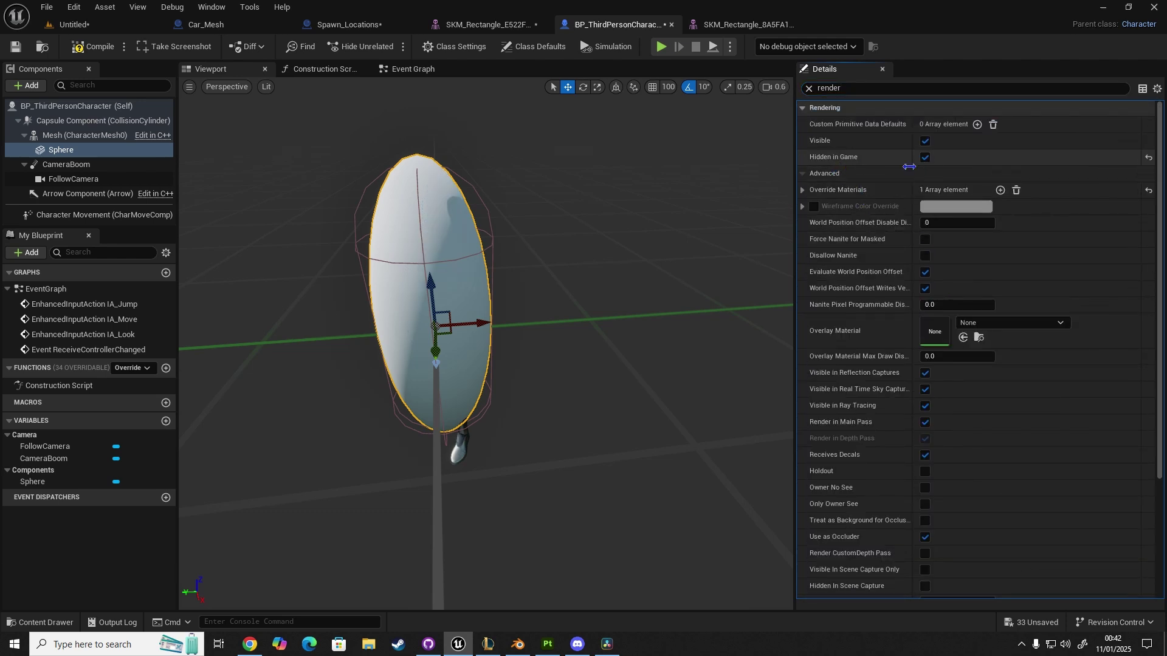
Give the sphere a Custom collision preset with all collision responses on Overlap and the object type WorldStatic.
left_click(809, 89)
scroll(893, 334, "down", 10)
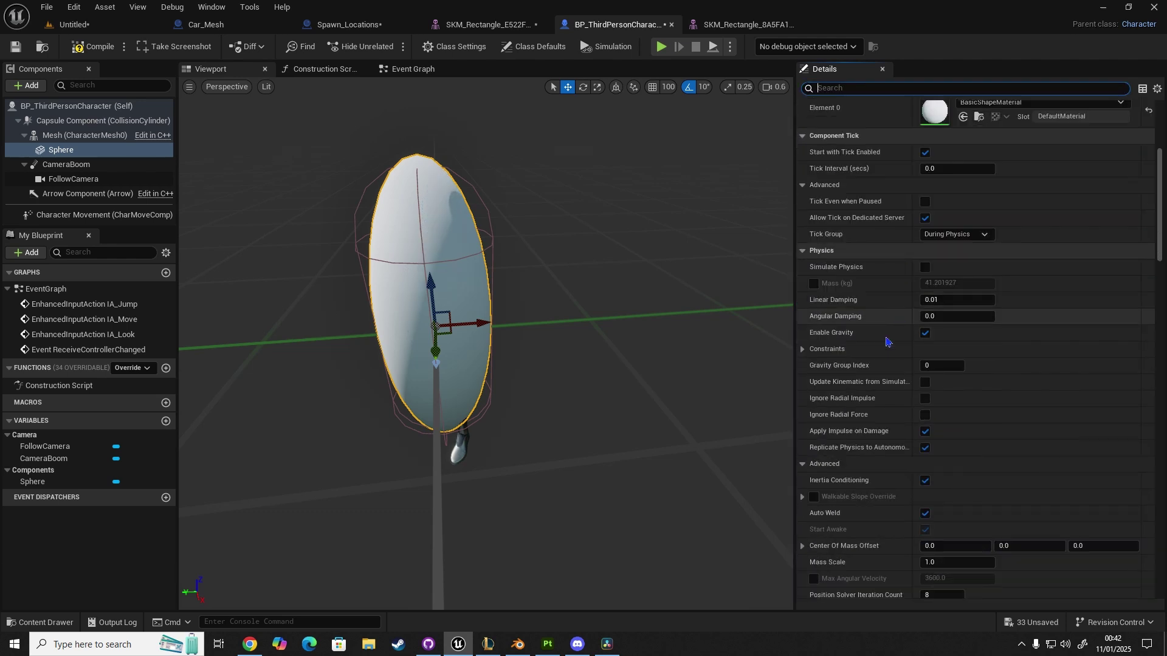
scroll(886, 341, "down", 10)
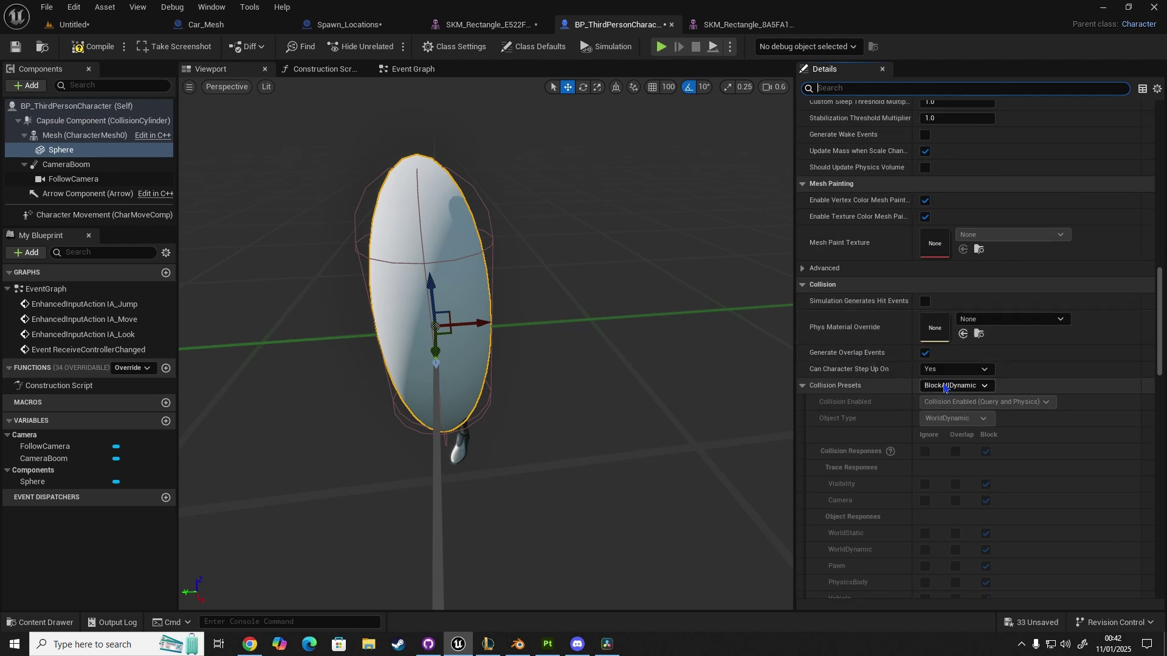
left_click(945, 387)
left_click(949, 409)
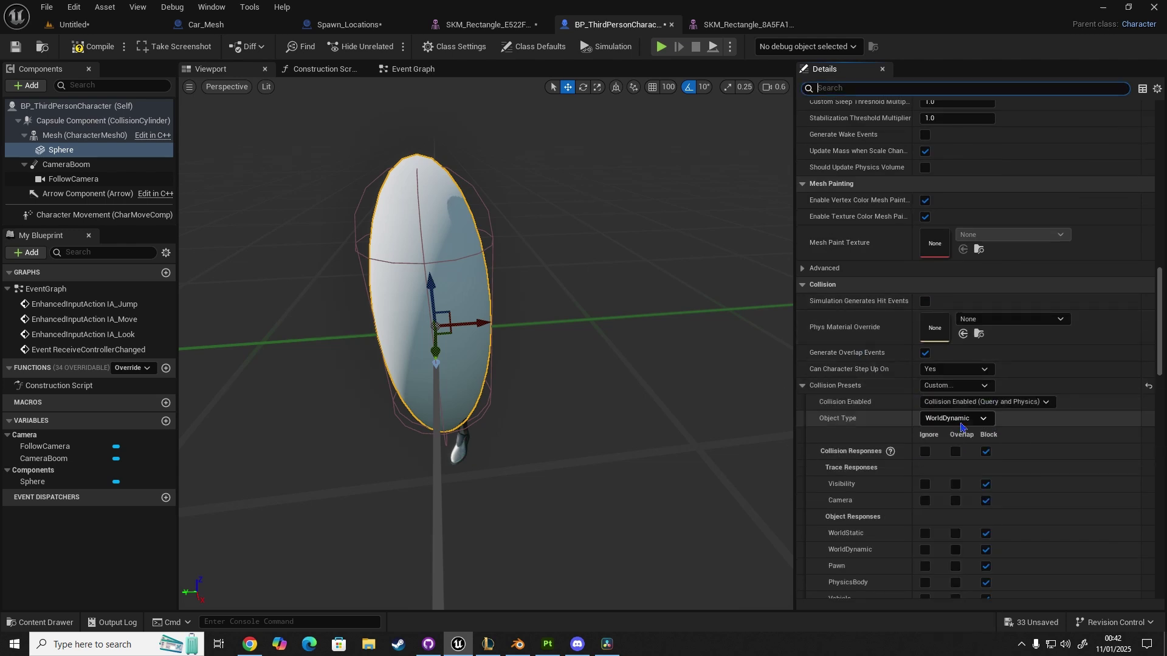
left_click(955, 452)
left_click(953, 422)
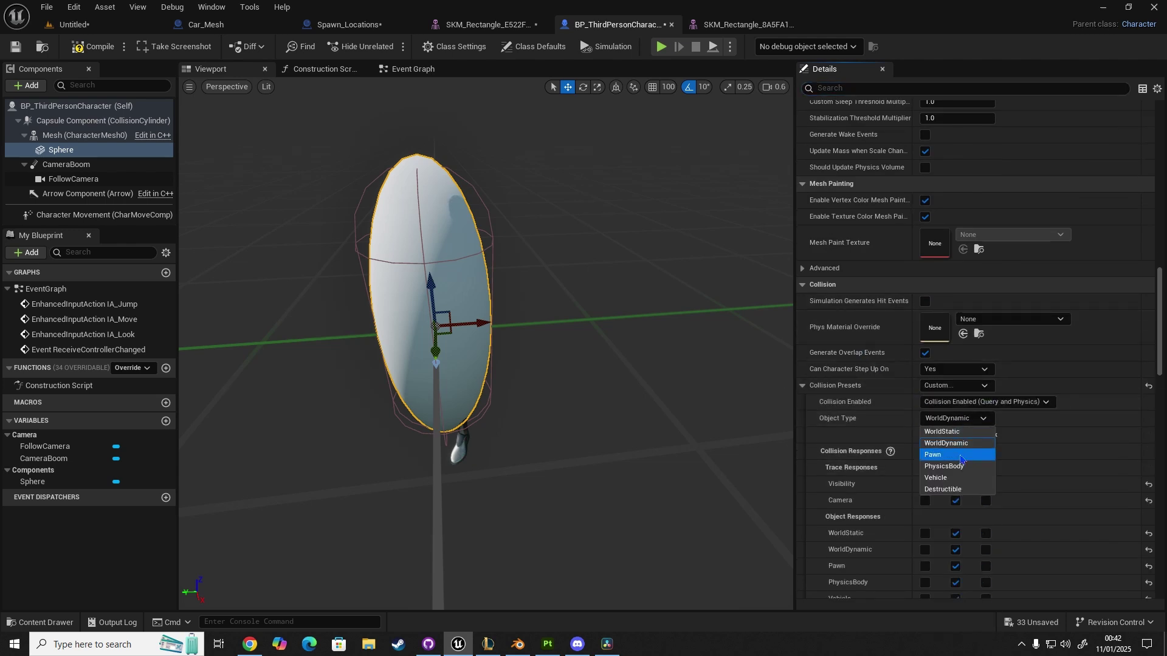
left_click(946, 431)
Play the Untitled level from the floor in front of the cloth and run the character back and forth through the cloth to test collision.
left_click(73, 24)
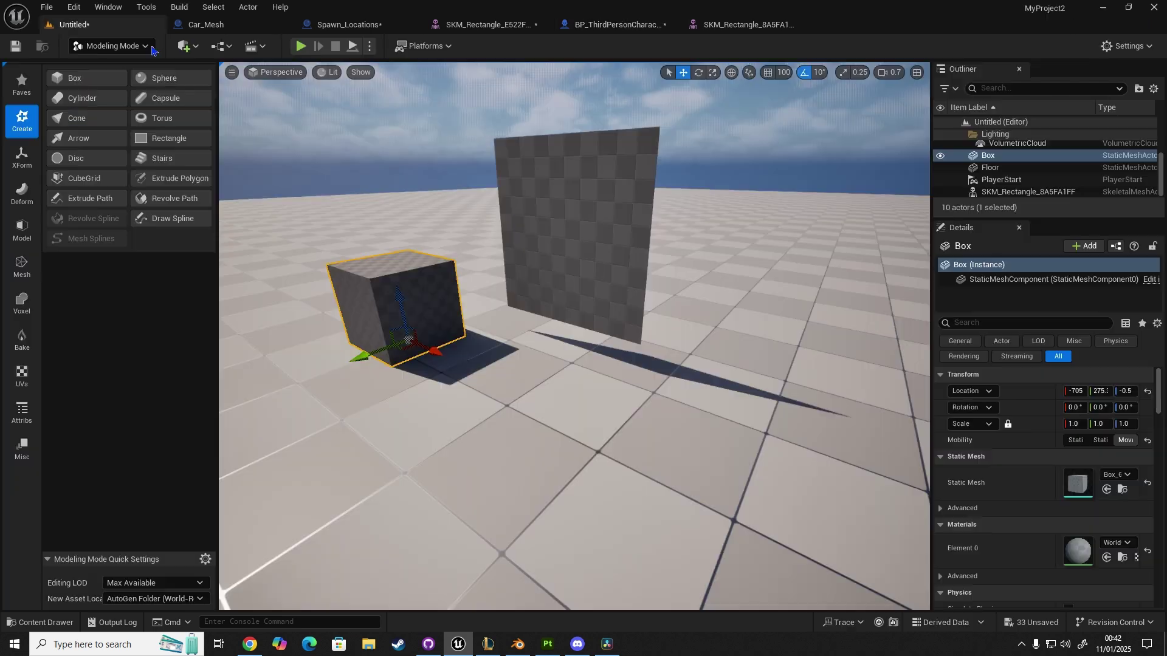
right_click(550, 467)
left_click(553, 461)
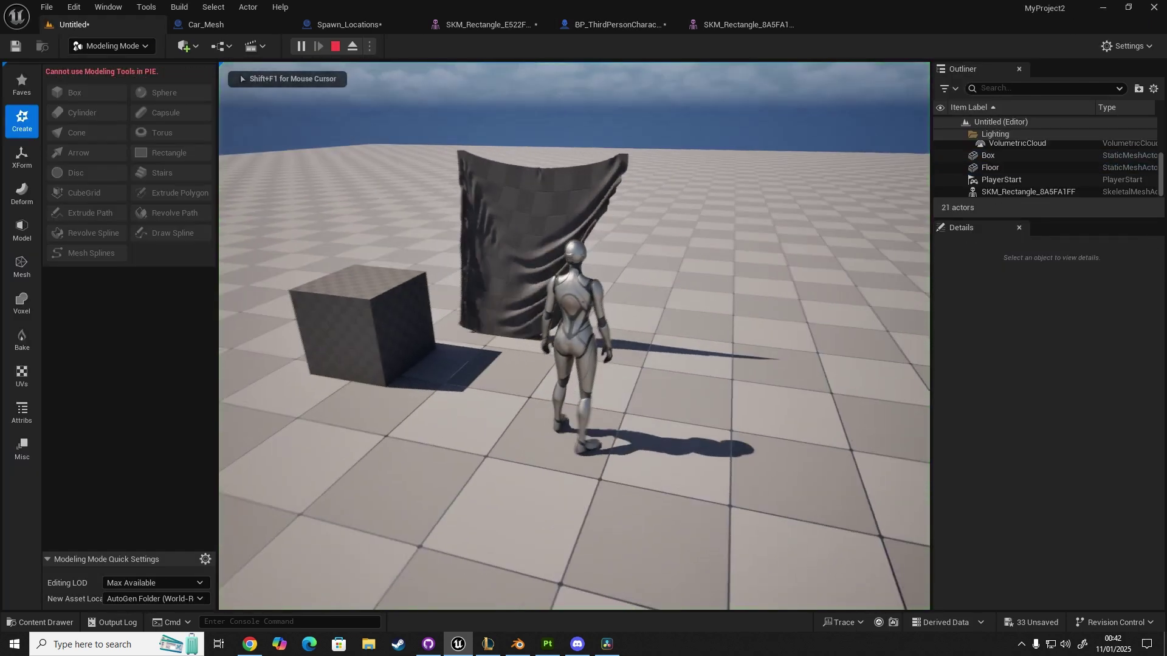
key("a")
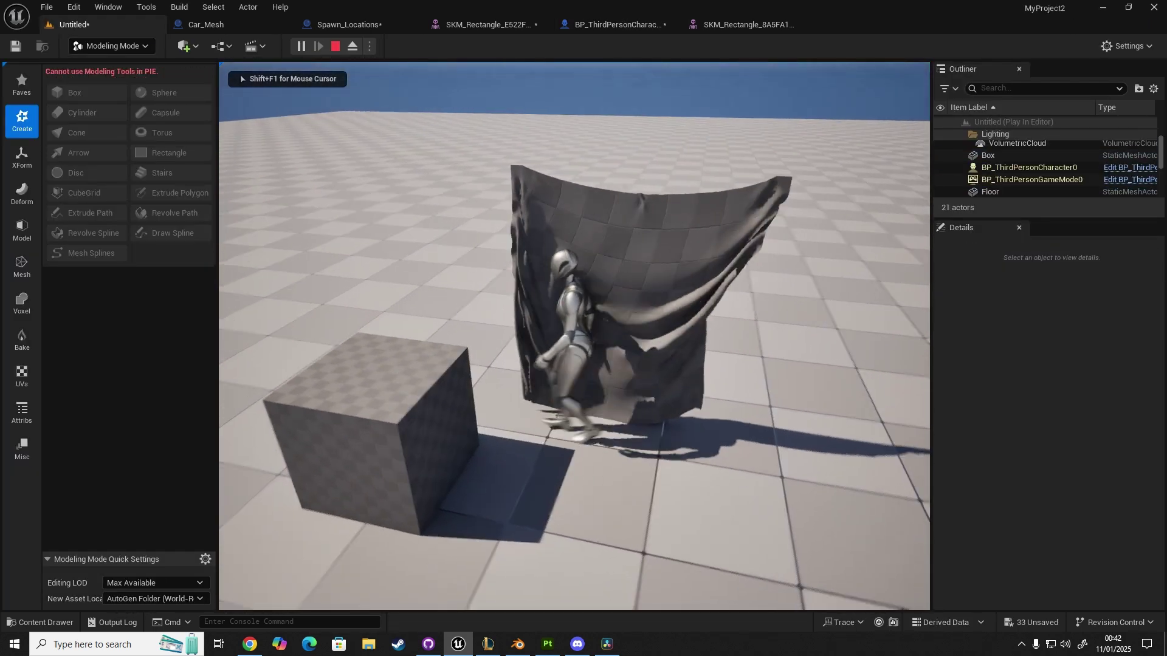
key("w")
key("s")
key("a")
key("w")
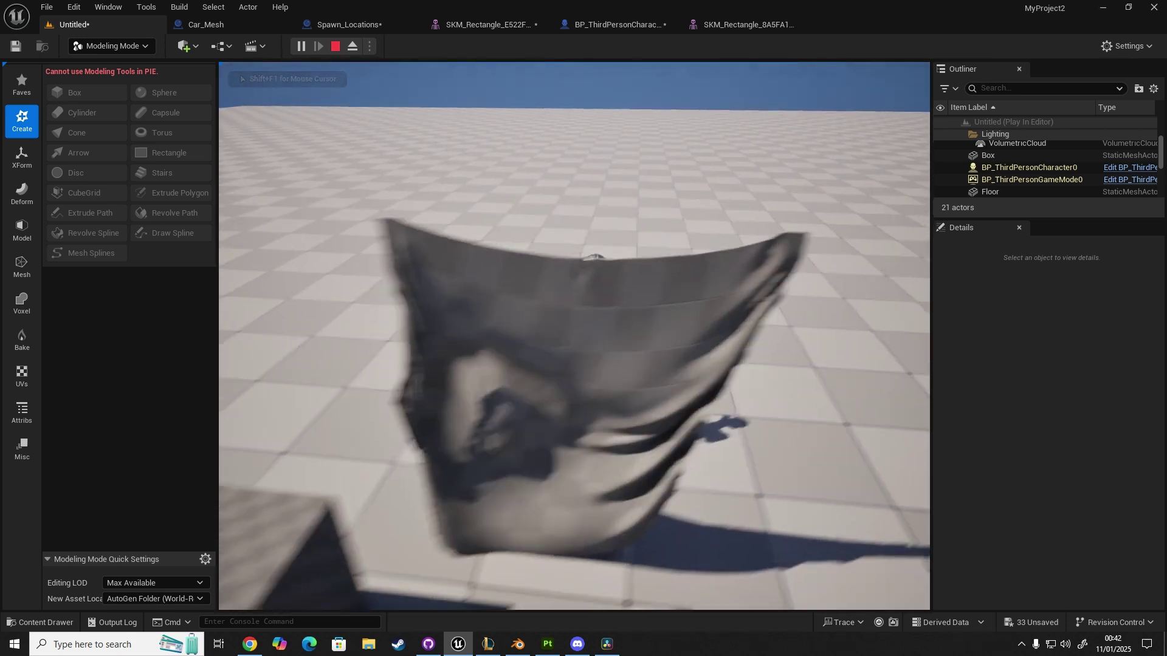
key("s")
key("a")
key("d")
key("a")
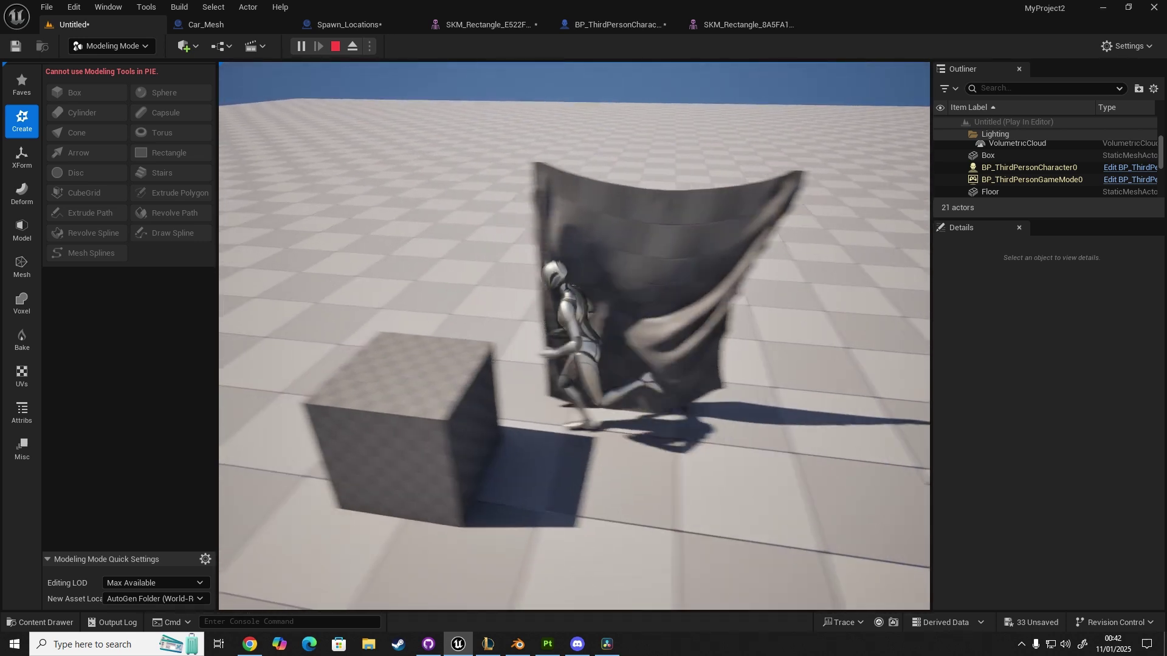
key("w")
key("s")
key("d")
key("a")
key("w")
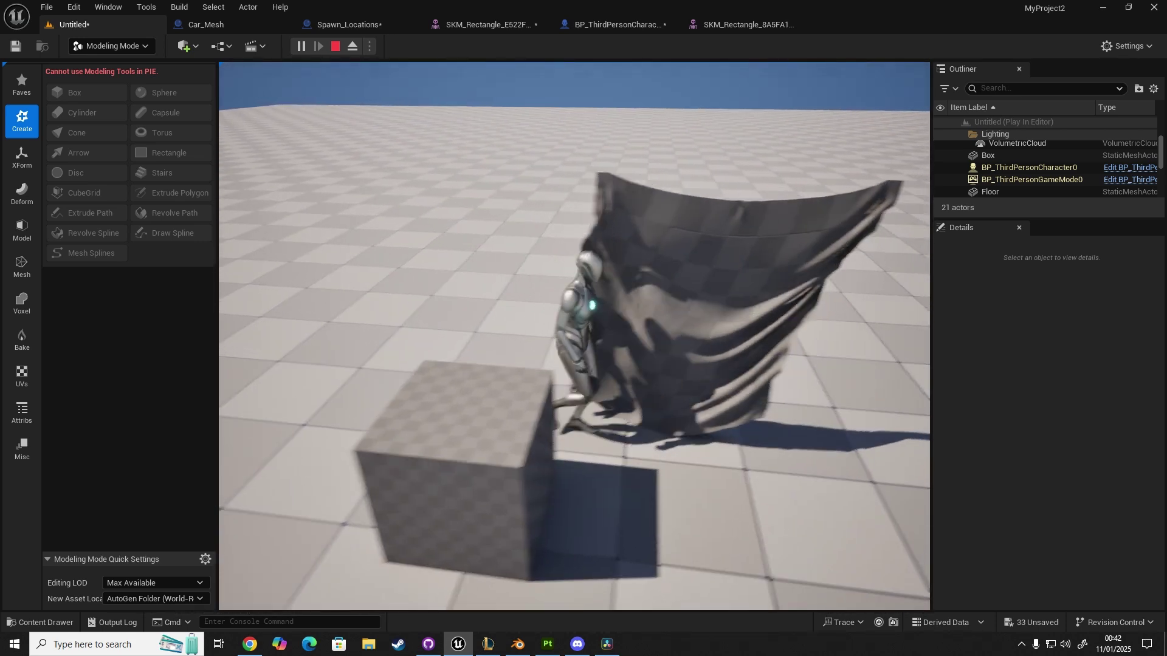
key("d")
key("s")
key("a")
key("w")
key("s")
key("d")
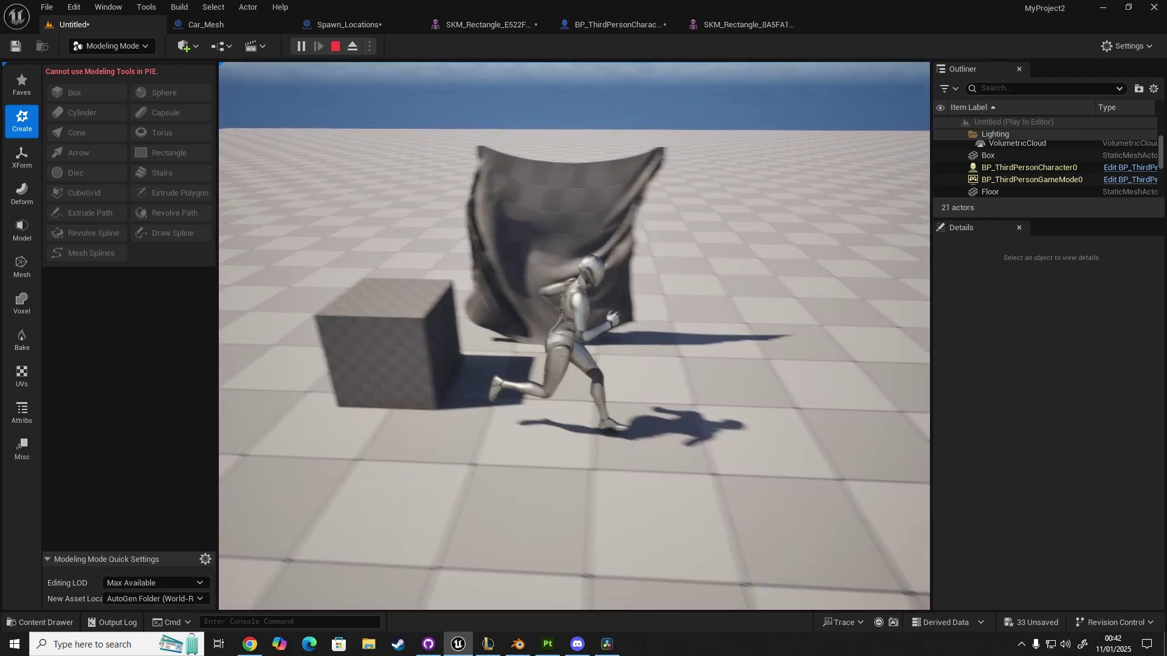
key("w")
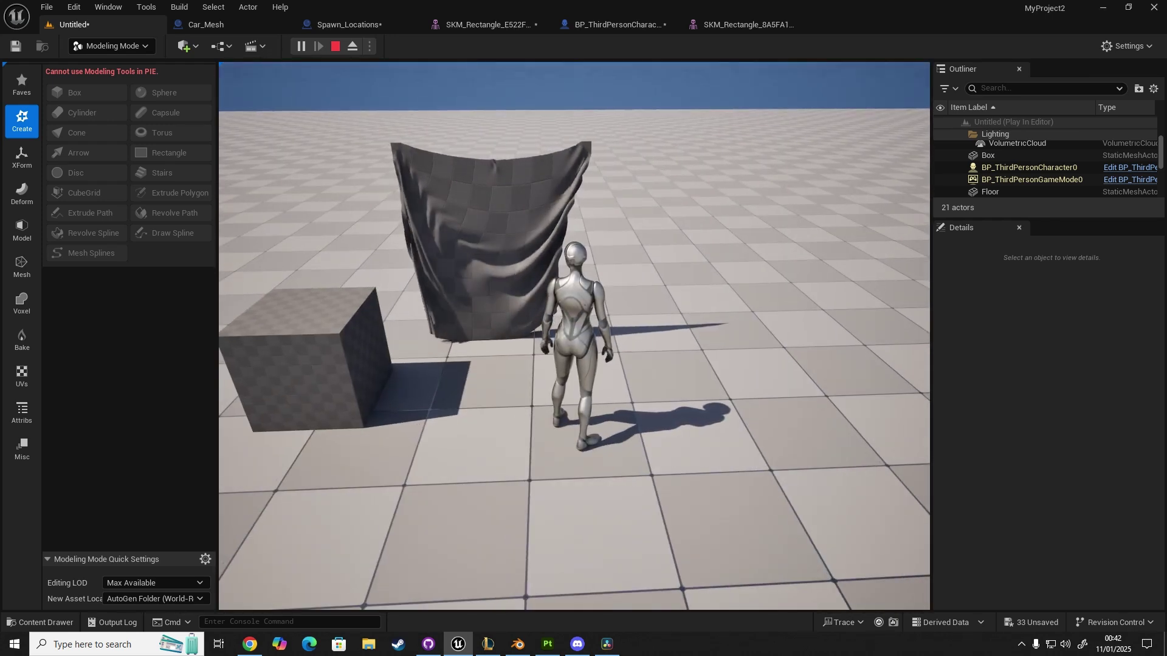
key("w")
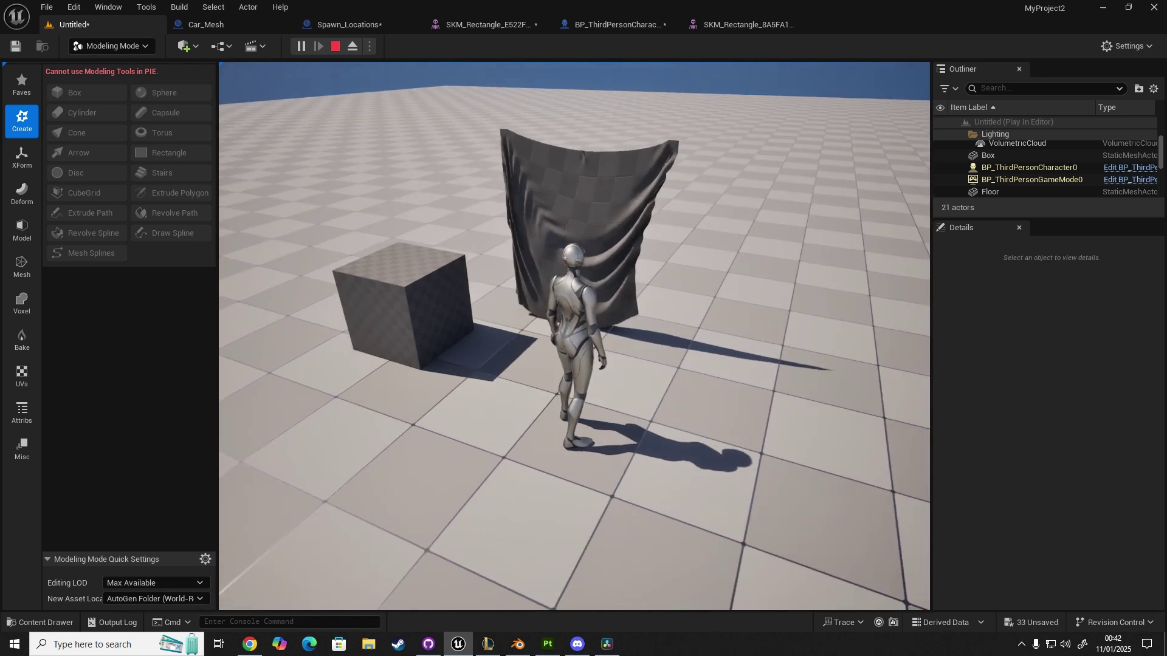